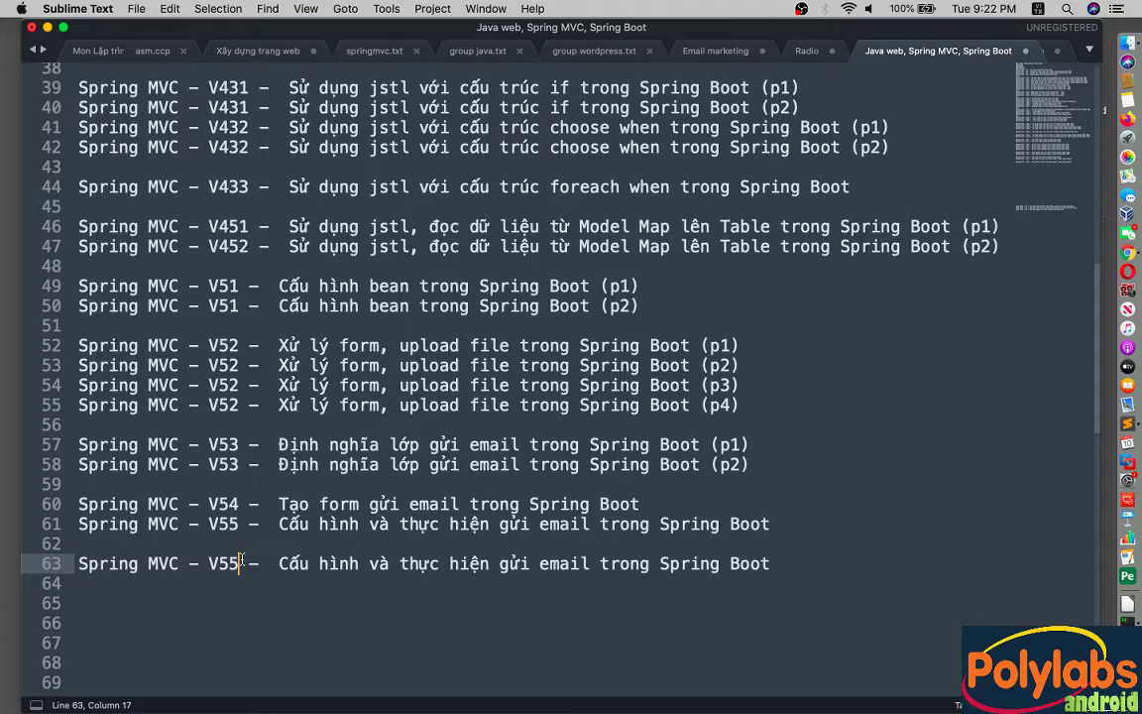
Step: On line 63, change episode 55 to 61 and retitle it 'Xử lý dữ liệu với Hibernate'
{"action": "key", "text": "BackSpace"}
{"action": "key", "text": "BackSpace"}
{"action": "type", "text": "61"}
{"action": "left_click_drag", "start_coordinate": [592, 570], "coordinate": [282, 573]}
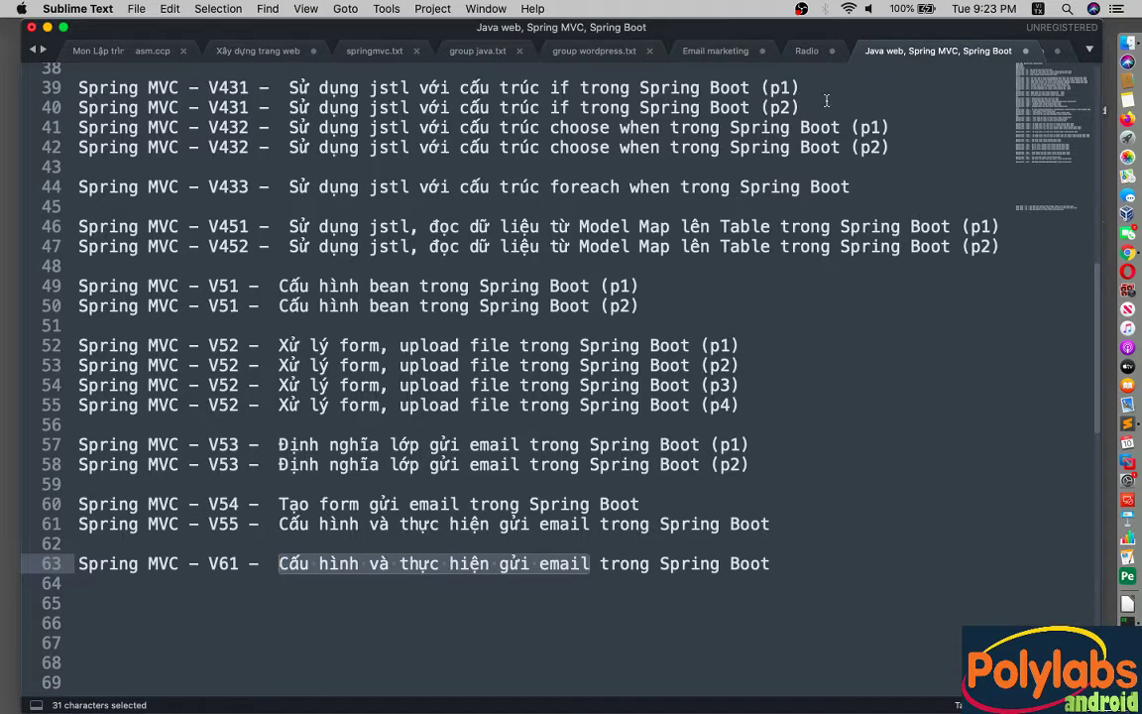
{"action": "type", "text": "Xử"}
{"action": "type", "text": " lý dữ"}
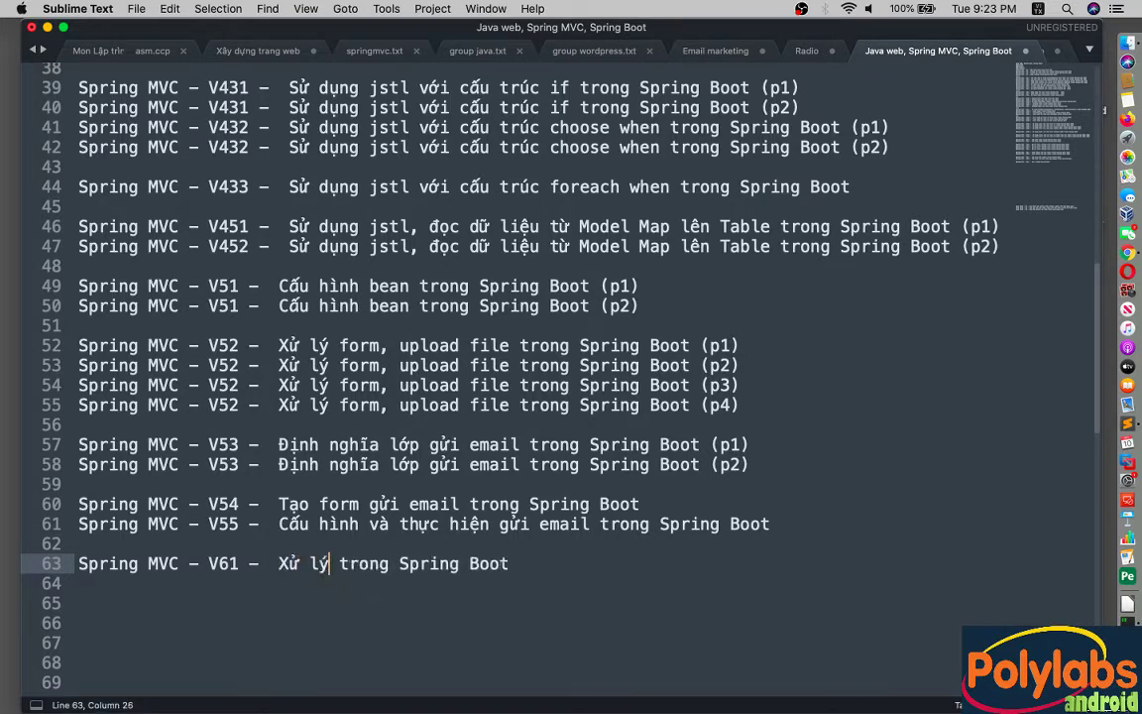
{"action": "type", "text": " liệu với "}
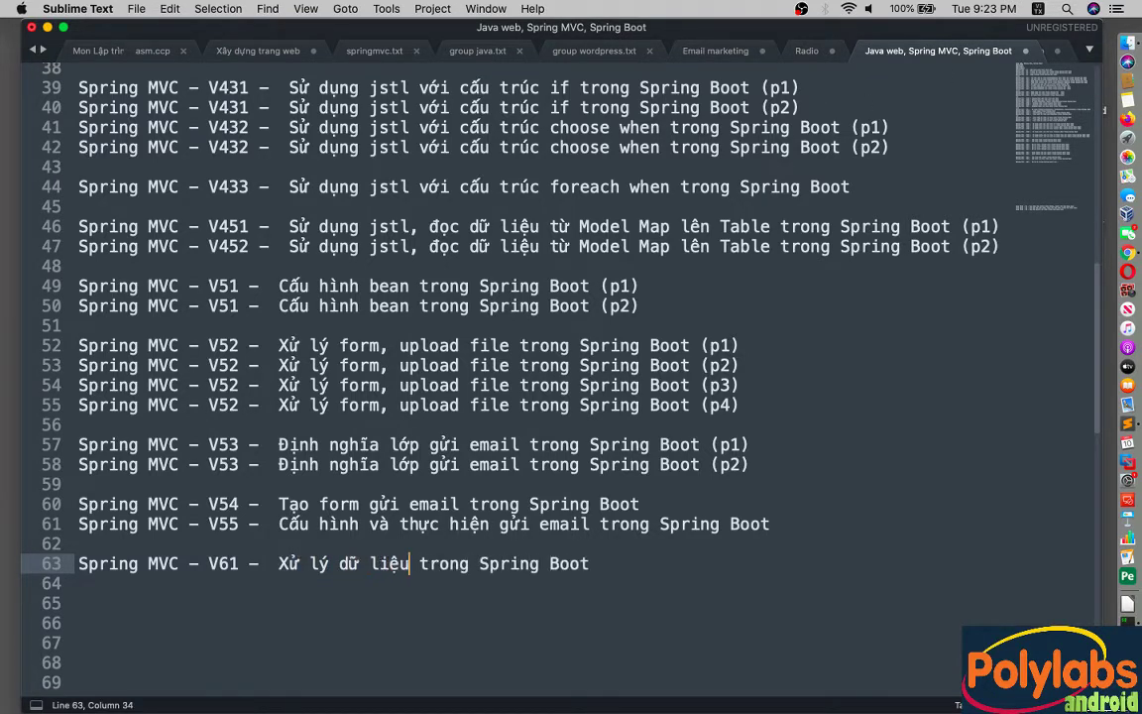
{"action": "type", "text": "Hi "}
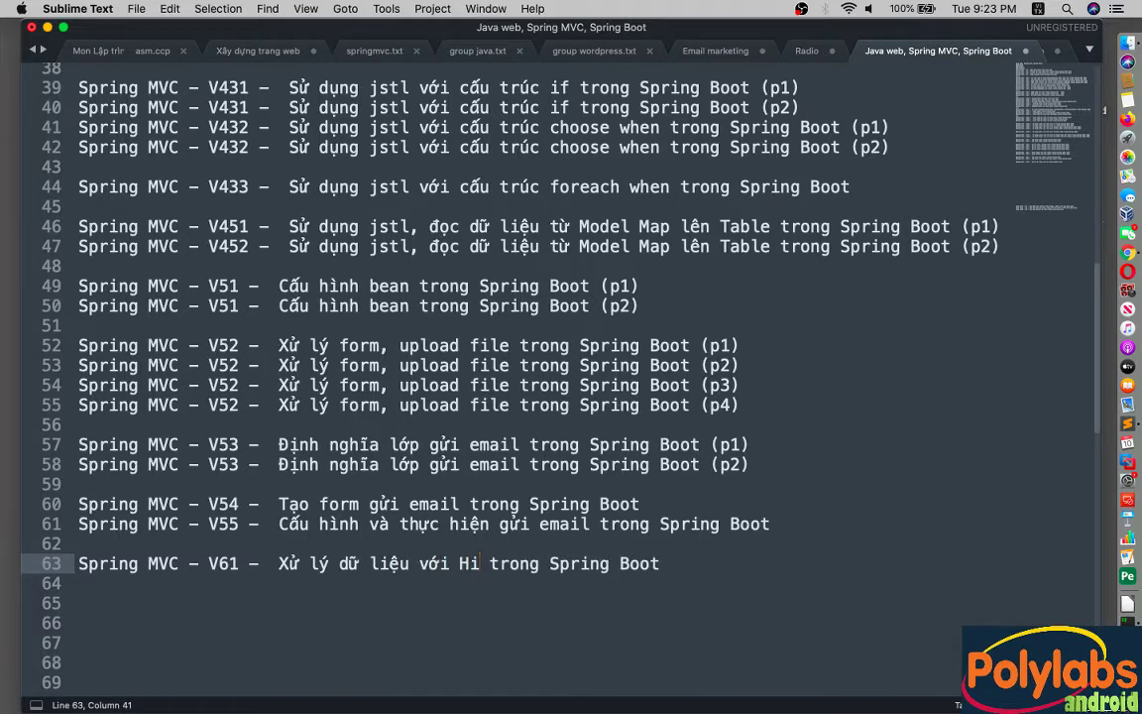
{"action": "type", "text": "bernate"}
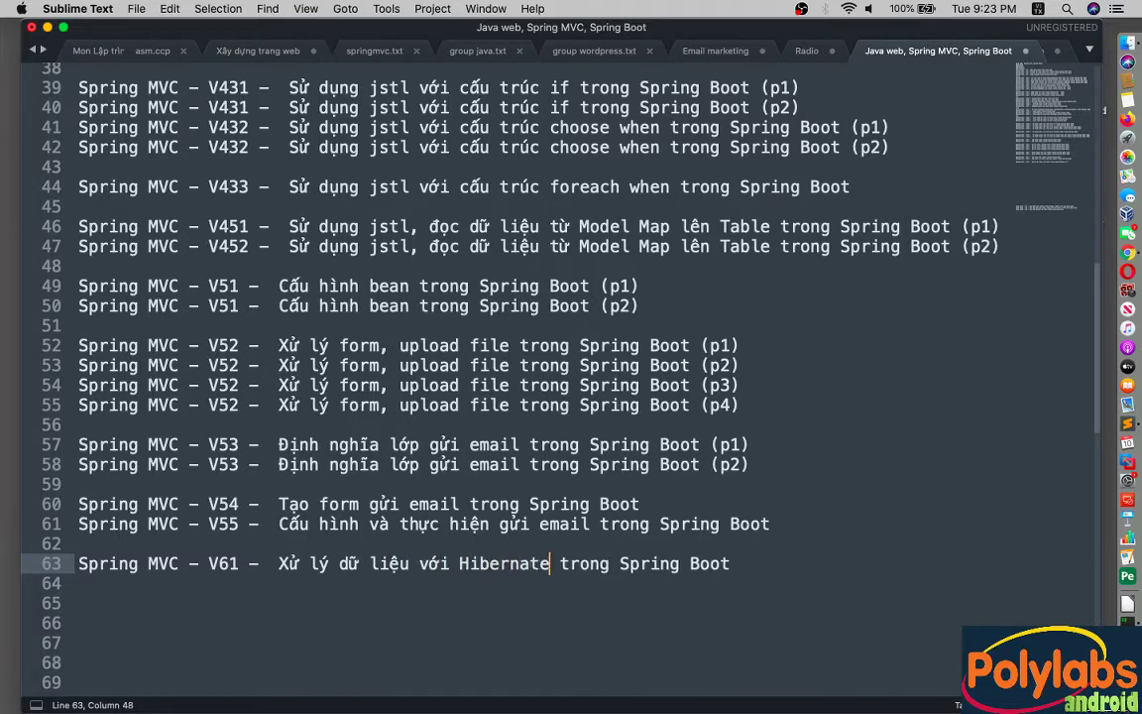
Step: Append ' (p1)' to the end of line 63
{"action": "left_click", "coordinate": [734, 564]}
{"action": "key", "text": "Down"}
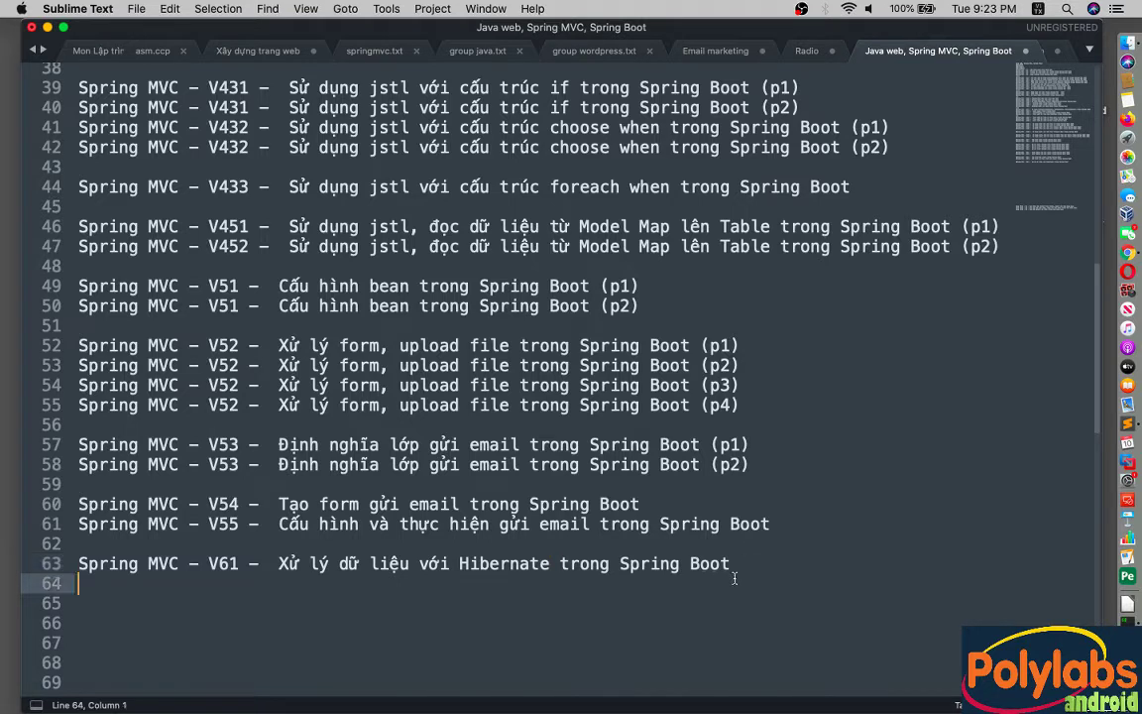
{"action": "key", "text": "Up"}
{"action": "key", "text": "Up"}
{"action": "left_click_drag", "start_coordinate": [778, 562], "coordinate": [82, 570]}
{"action": "key", "text": "Down"}
{"action": "left_click", "coordinate": [740, 567]}
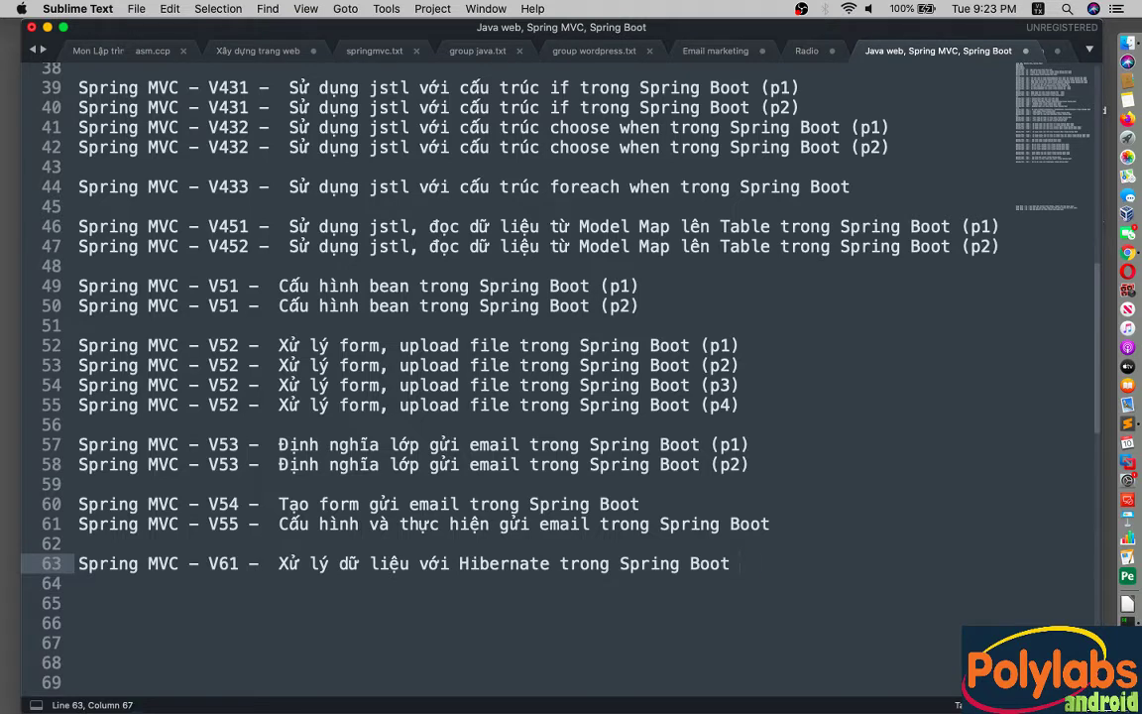
{"action": "type", "text": "(p1"}
{"action": "left_click", "coordinate": [790, 578]}
{"action": "left_click", "coordinate": [793, 563]}
{"action": "left_click_drag", "start_coordinate": [793, 563], "coordinate": [79, 563]}
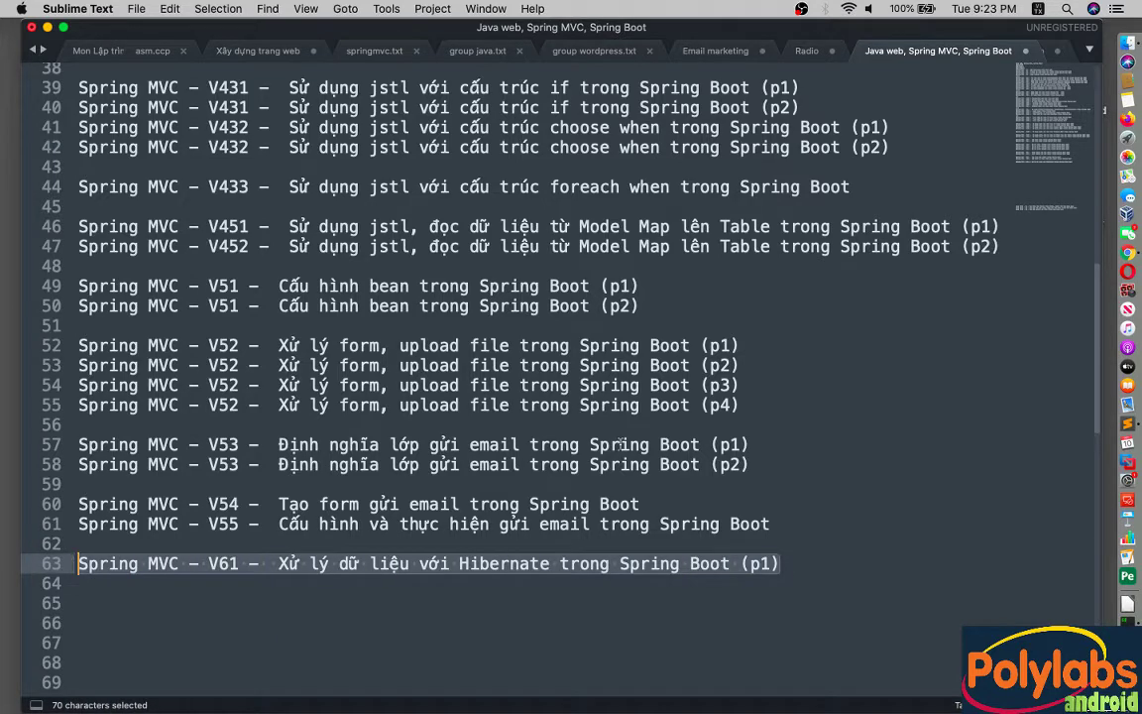
Step: Minimize Sublime Text and the terminal, then browse Finder to Applications > XAMPP
{"action": "left_click", "coordinate": [47, 27]}
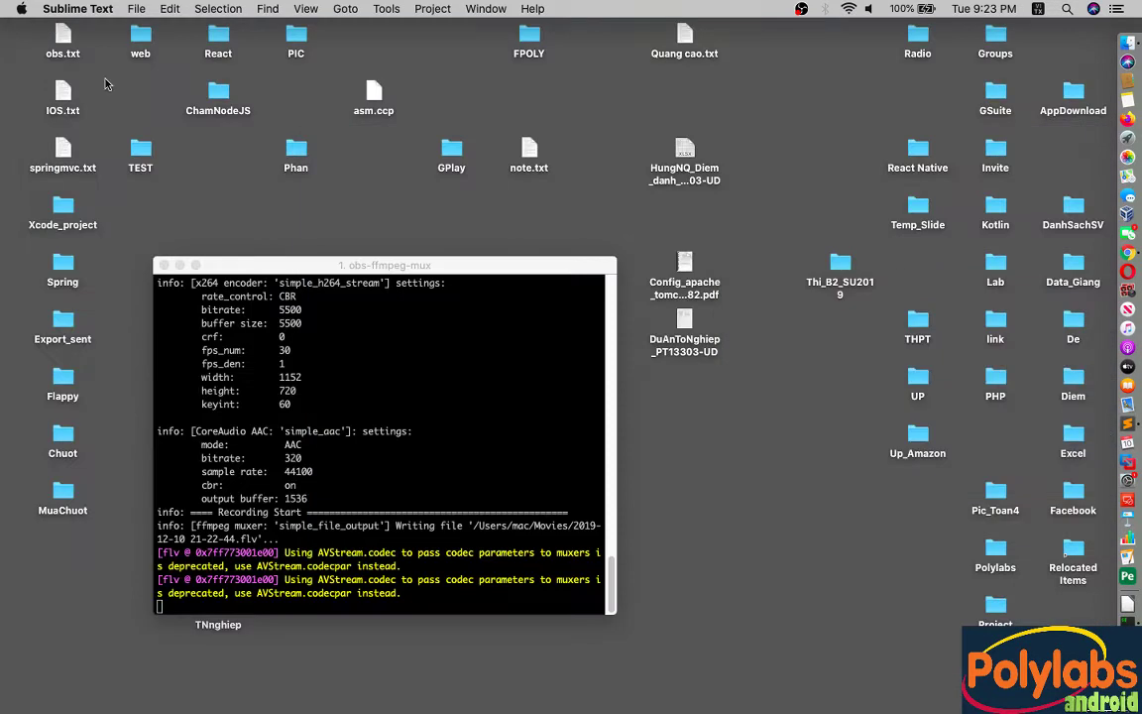
{"action": "left_click", "coordinate": [180, 265]}
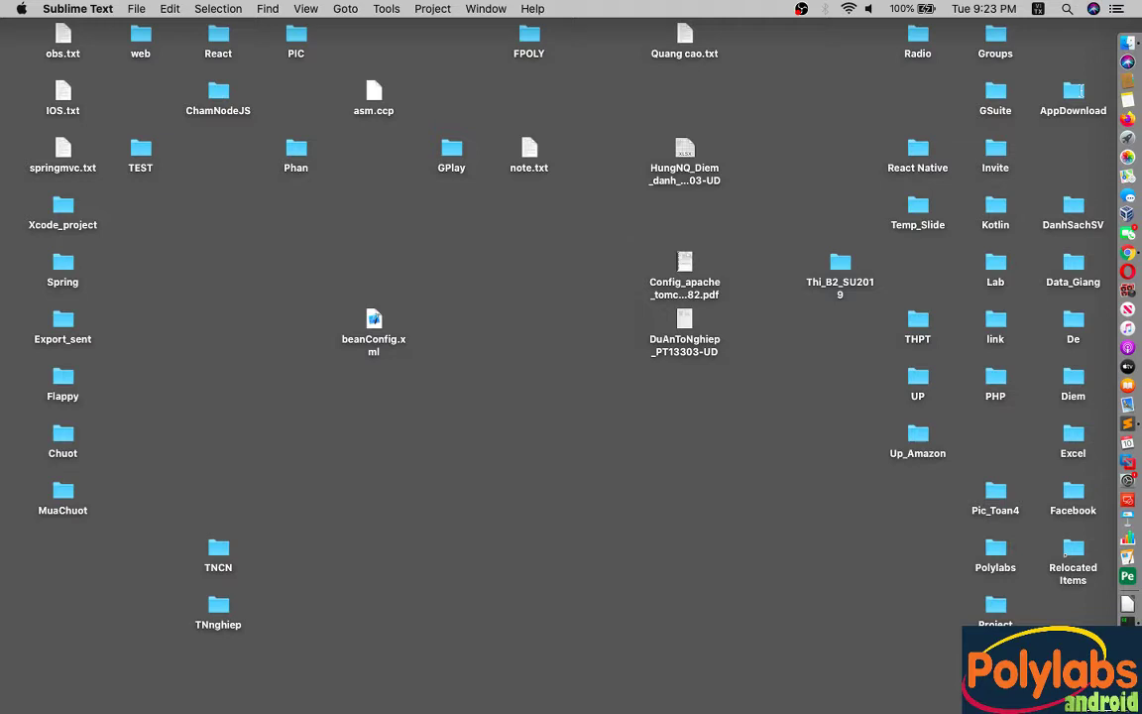
{"action": "left_click", "coordinate": [1126, 44]}
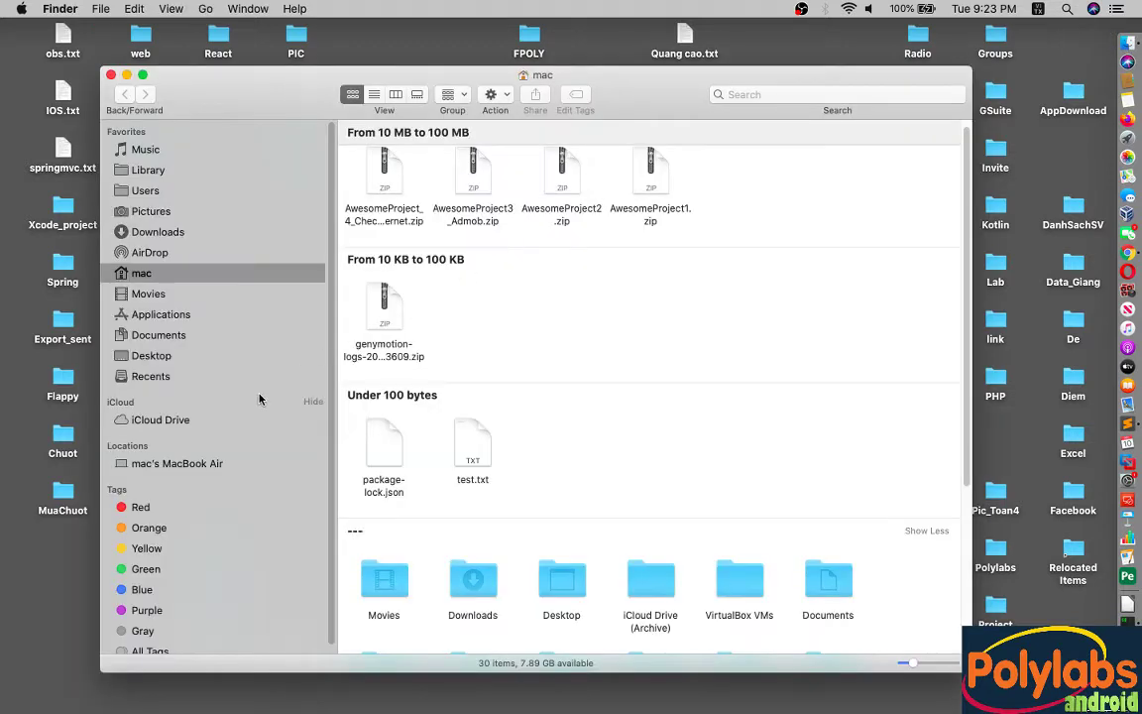
{"action": "scroll", "coordinate": [238, 402], "scroll_direction": "down", "scroll_amount": 1}
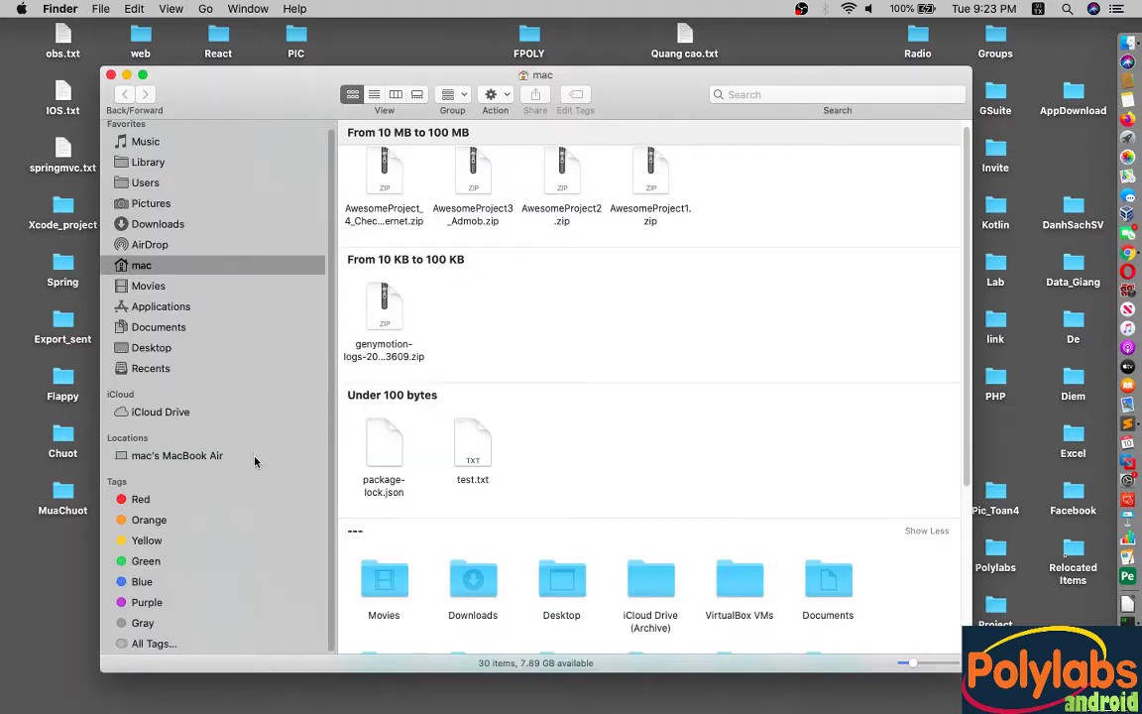
{"action": "left_click", "coordinate": [149, 302]}
{"action": "scroll", "coordinate": [417, 515], "scroll_direction": "down", "scroll_amount": 10}
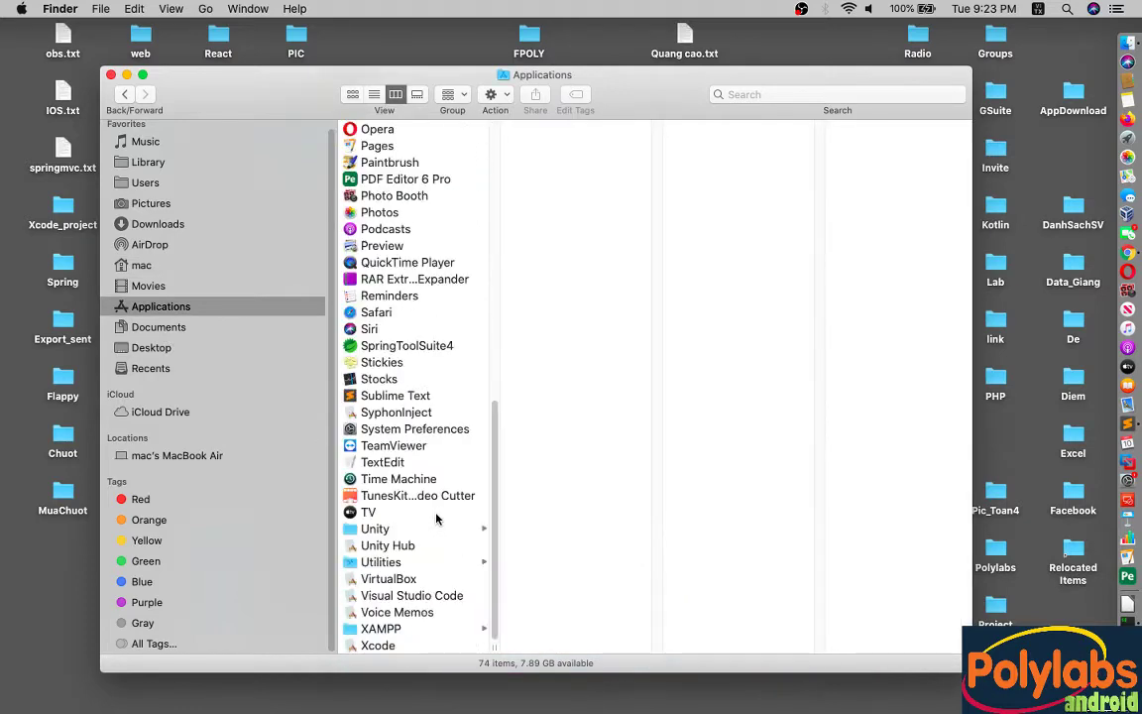
{"action": "left_click", "coordinate": [414, 628]}
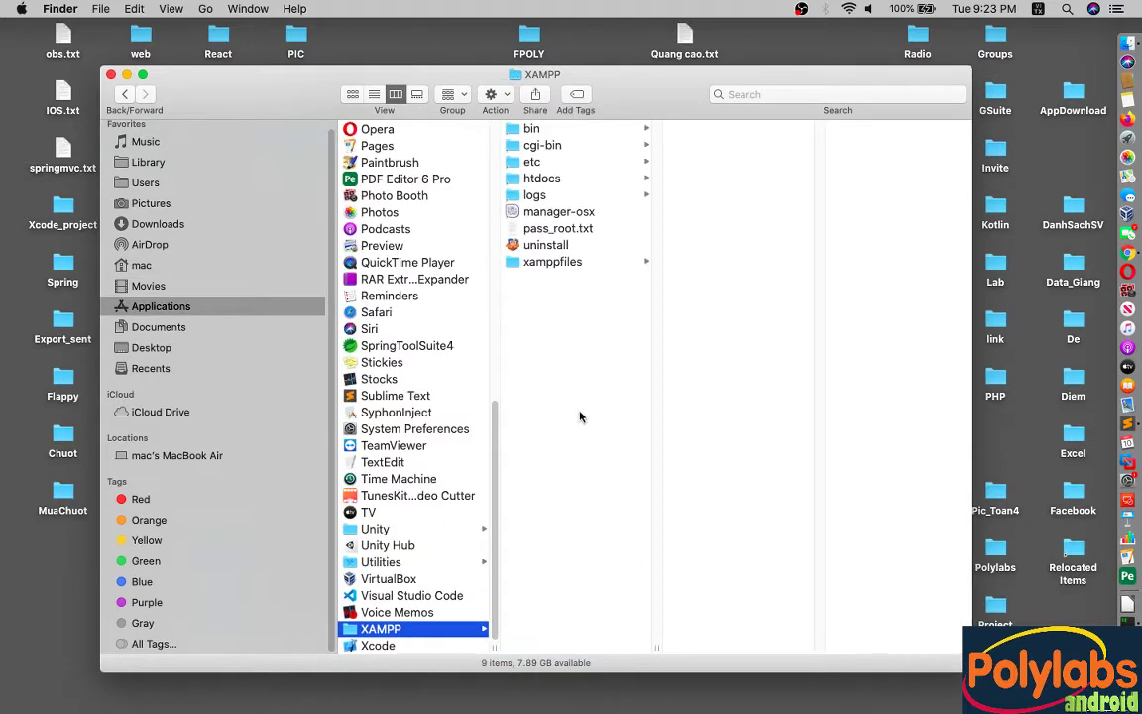
Step: Launch manager-osx and approve it with the administrator password
{"action": "left_click", "coordinate": [571, 213]}
{"action": "double_click", "coordinate": [571, 214]}
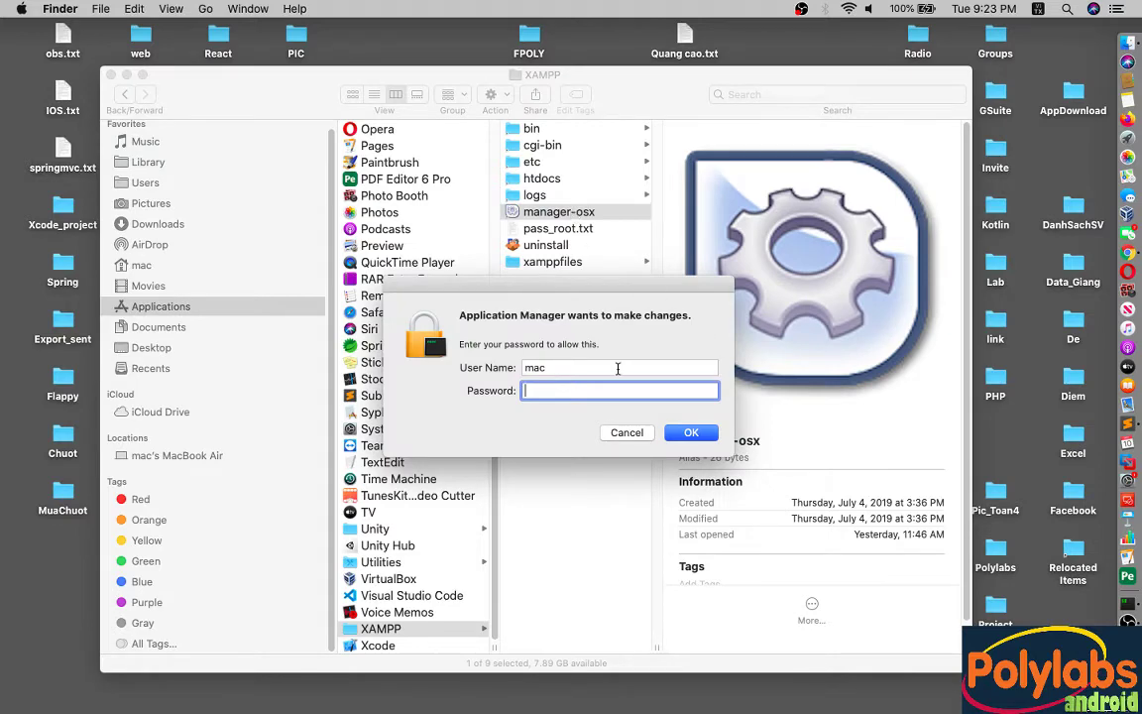
{"action": "key", "text": "Return"}
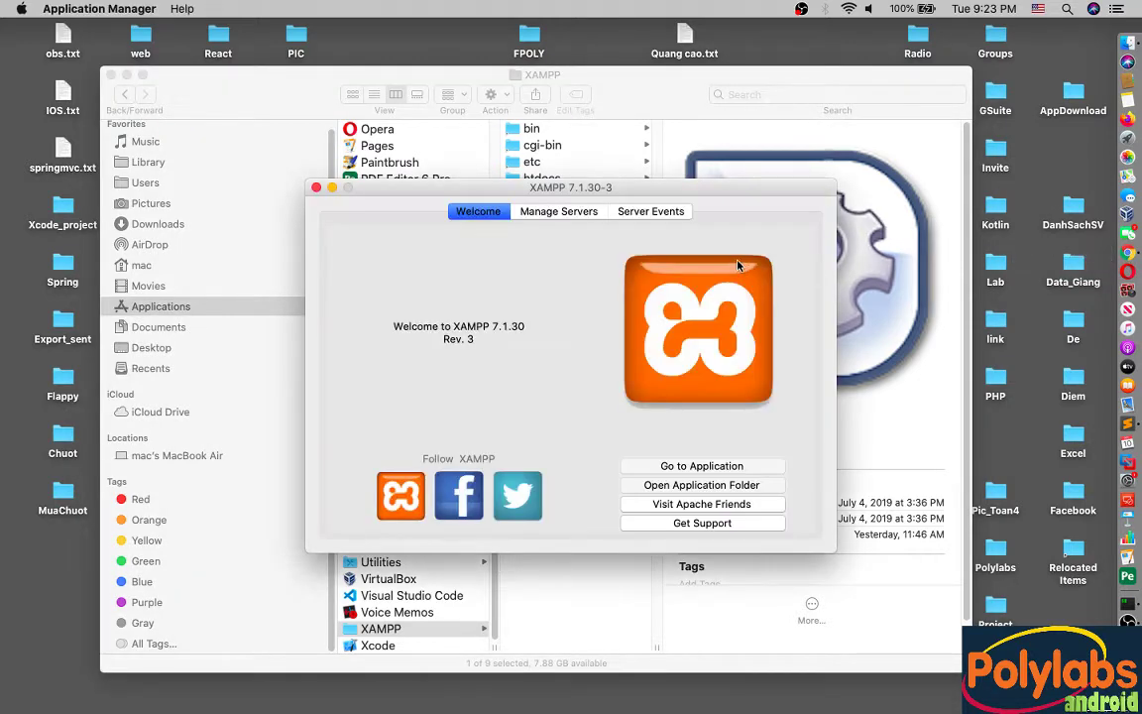
Step: Start the MySQL Database and Apache Web Server, then close the XAMPP manager
{"action": "left_click", "coordinate": [550, 209]}
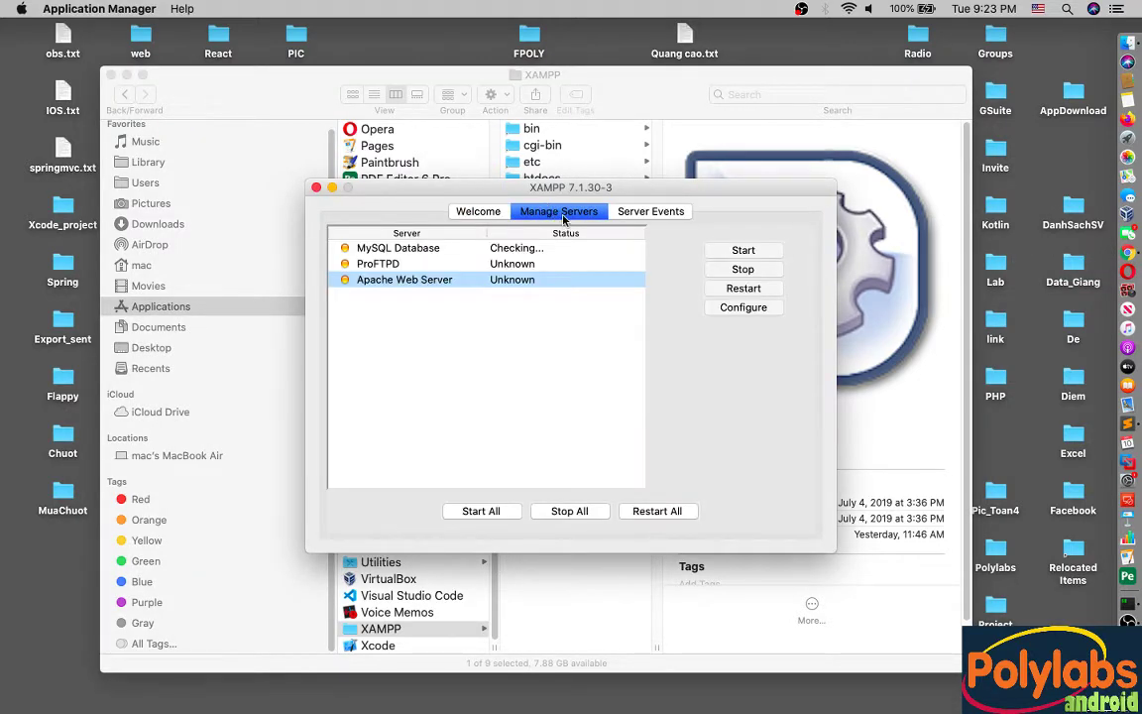
{"action": "left_click", "coordinate": [604, 248]}
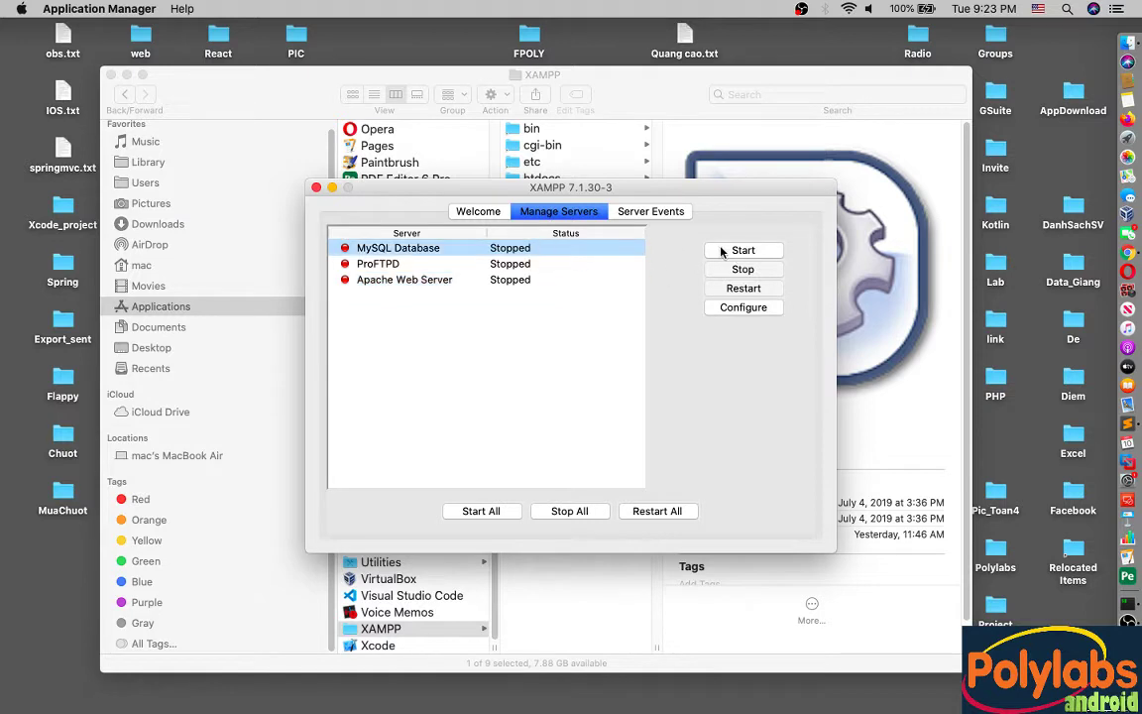
{"action": "left_click", "coordinate": [733, 250]}
{"action": "left_click", "coordinate": [520, 280]}
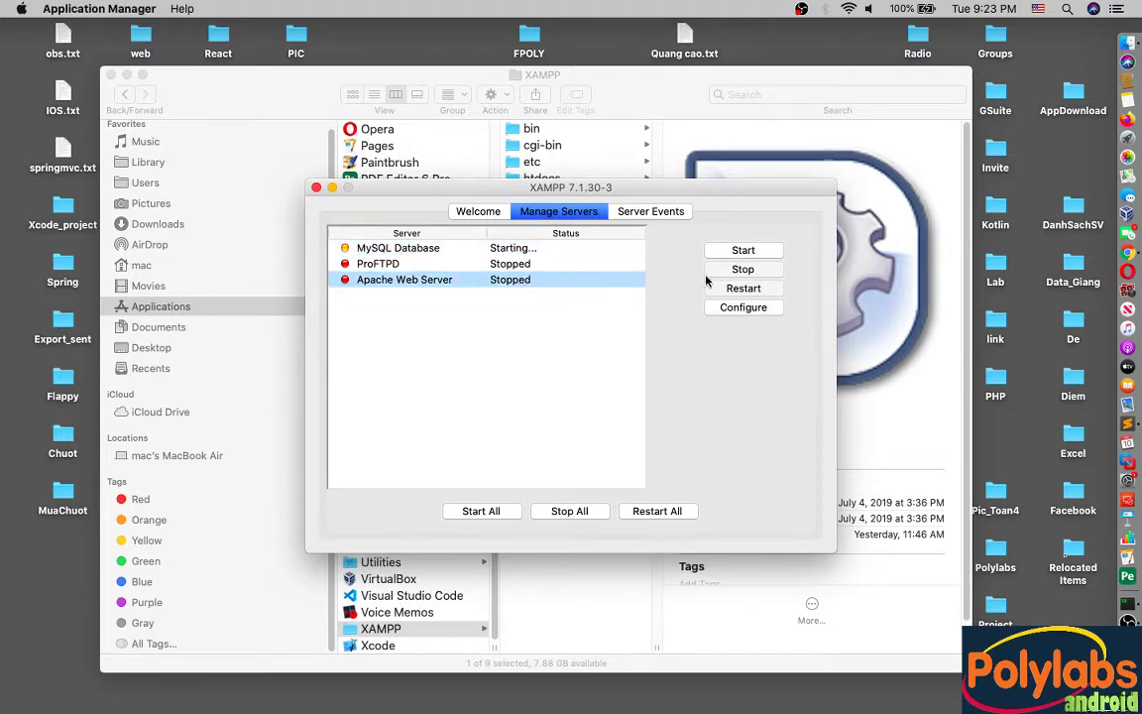
{"action": "left_click", "coordinate": [740, 252]}
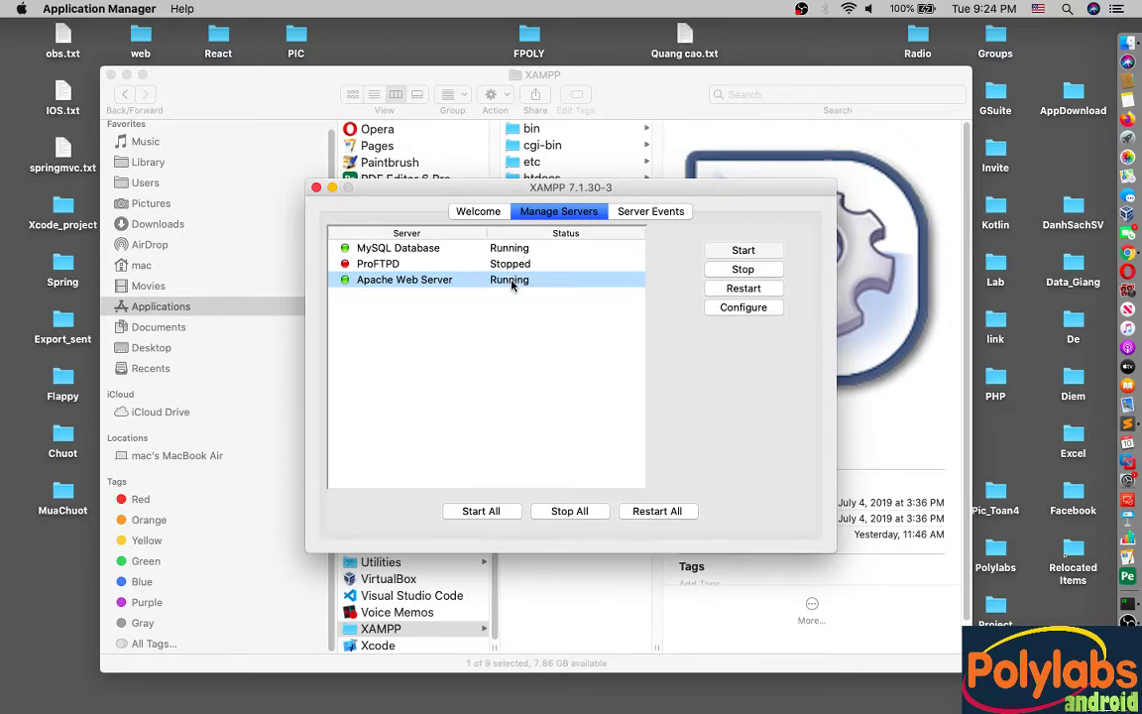
{"action": "left_click", "coordinate": [316, 187]}
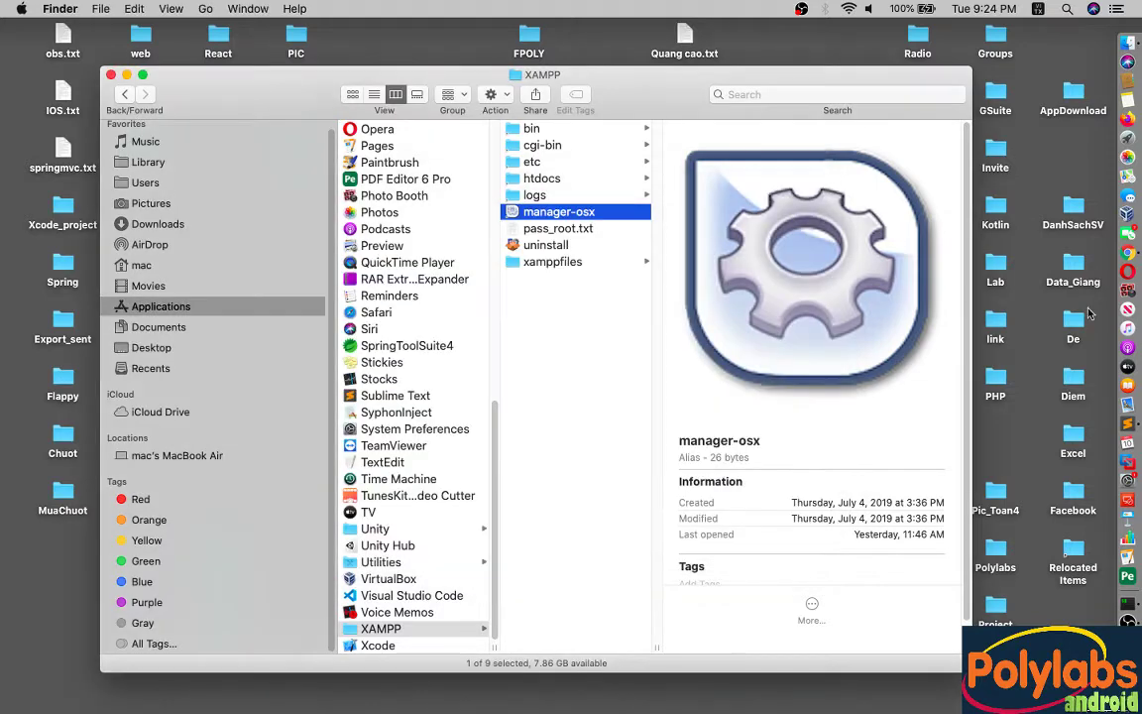
Step: In Chrome, load localhost, switch input to U.S., and sign in to phpMyAdmin
{"action": "left_click", "coordinate": [1127, 252]}
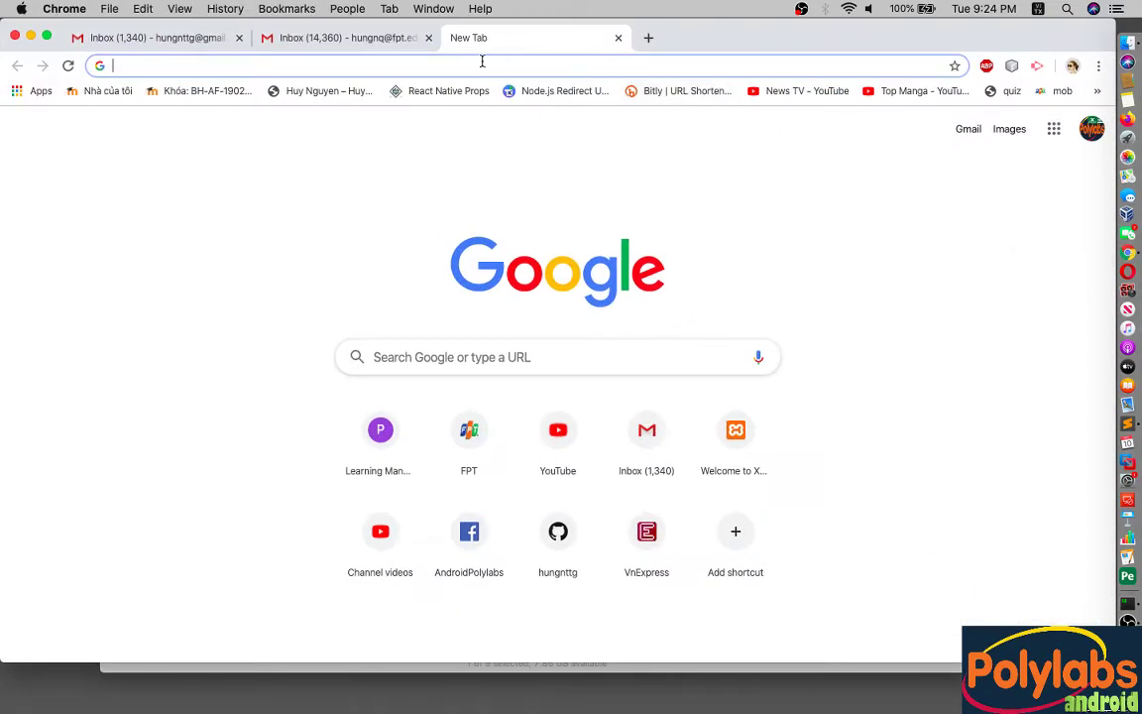
{"action": "type", "text": "lo"}
{"action": "key", "text": "Return"}
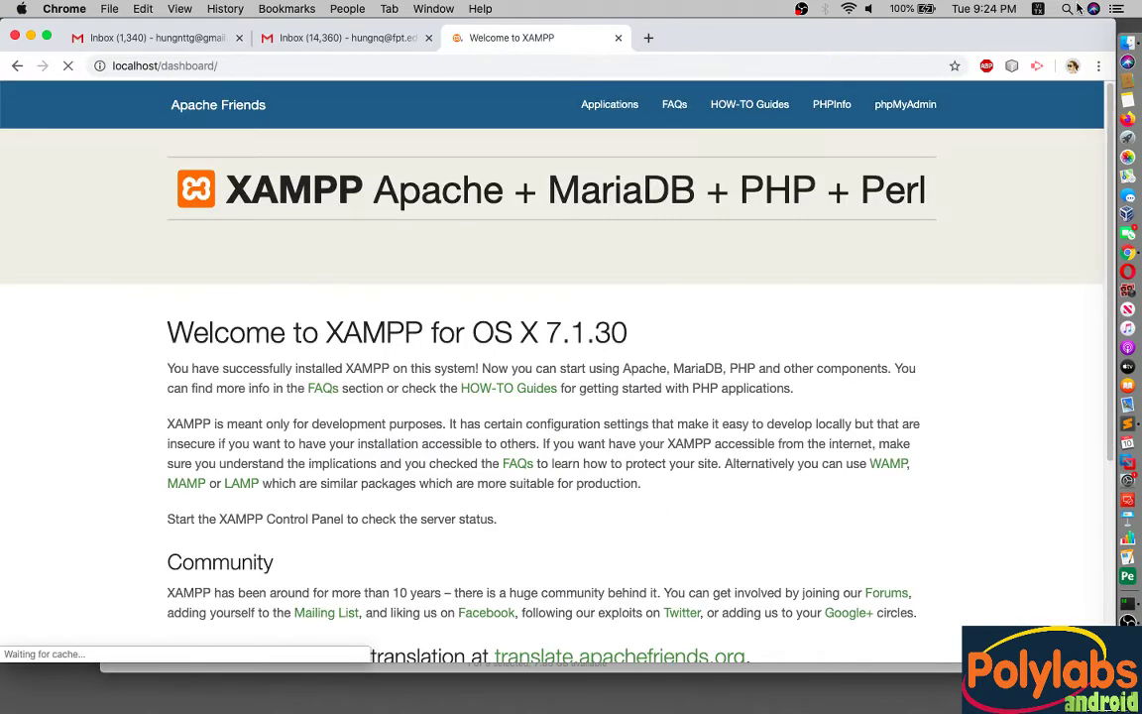
{"action": "left_click", "coordinate": [1038, 10]}
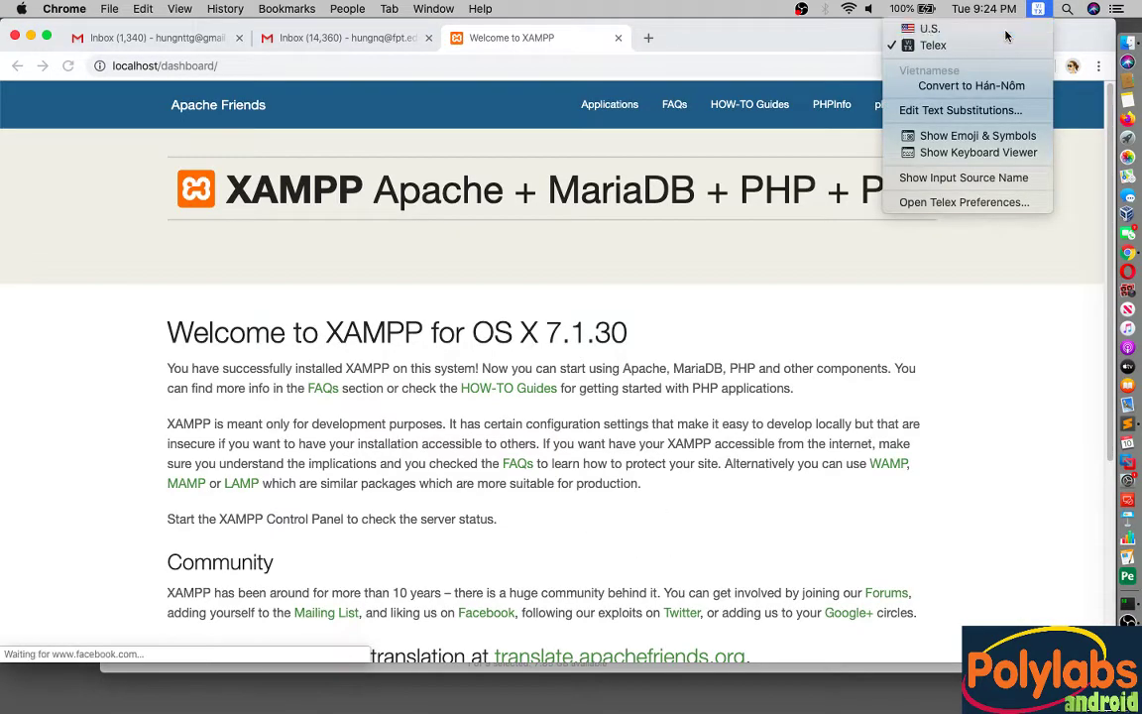
{"action": "left_click", "coordinate": [929, 28]}
{"action": "left_click", "coordinate": [901, 104]}
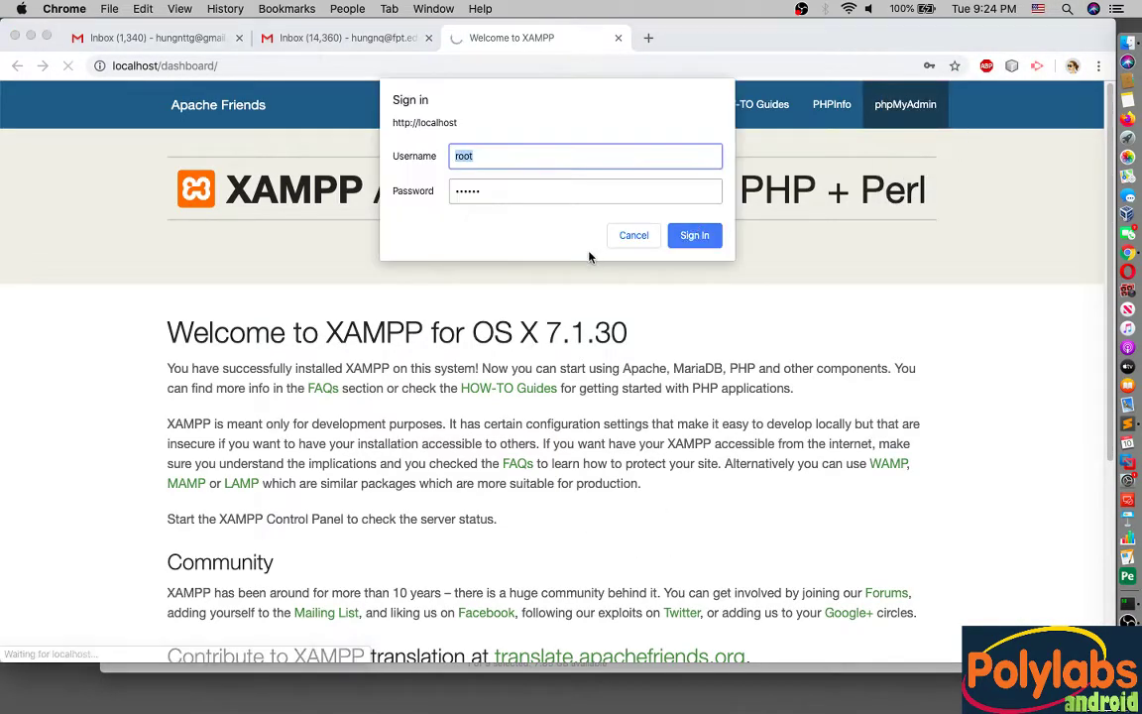
{"action": "left_click", "coordinate": [693, 235]}
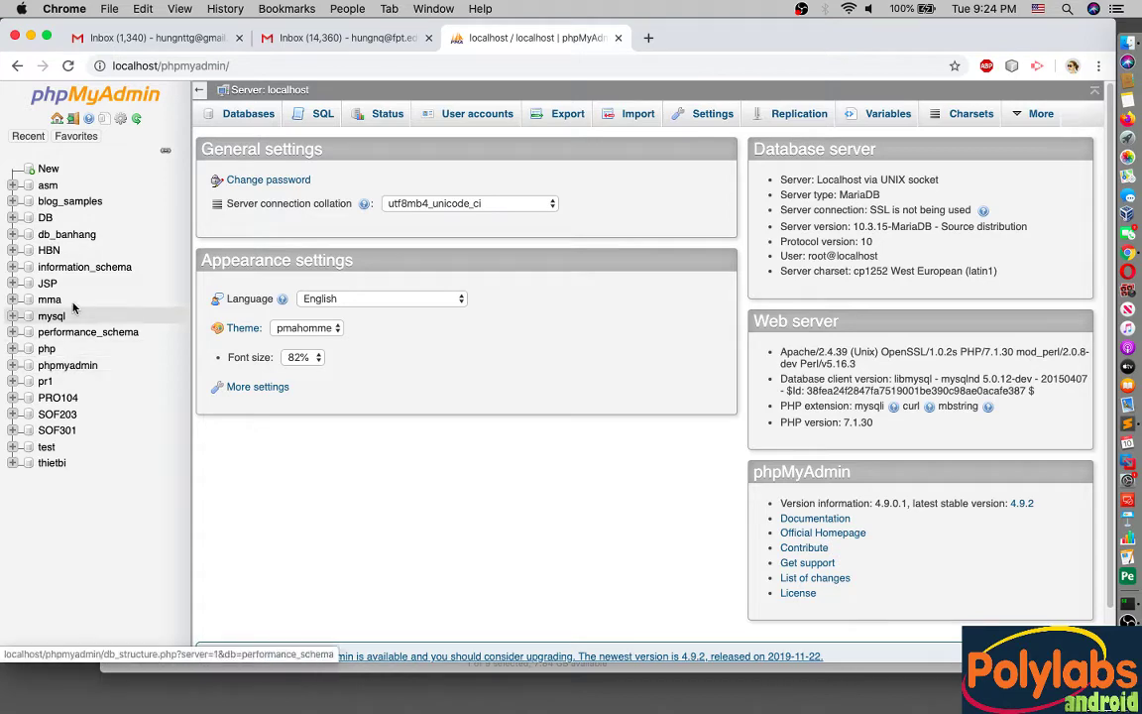
Step: In the HBN database, create a table named Students with 6 columns
{"action": "left_click", "coordinate": [51, 252]}
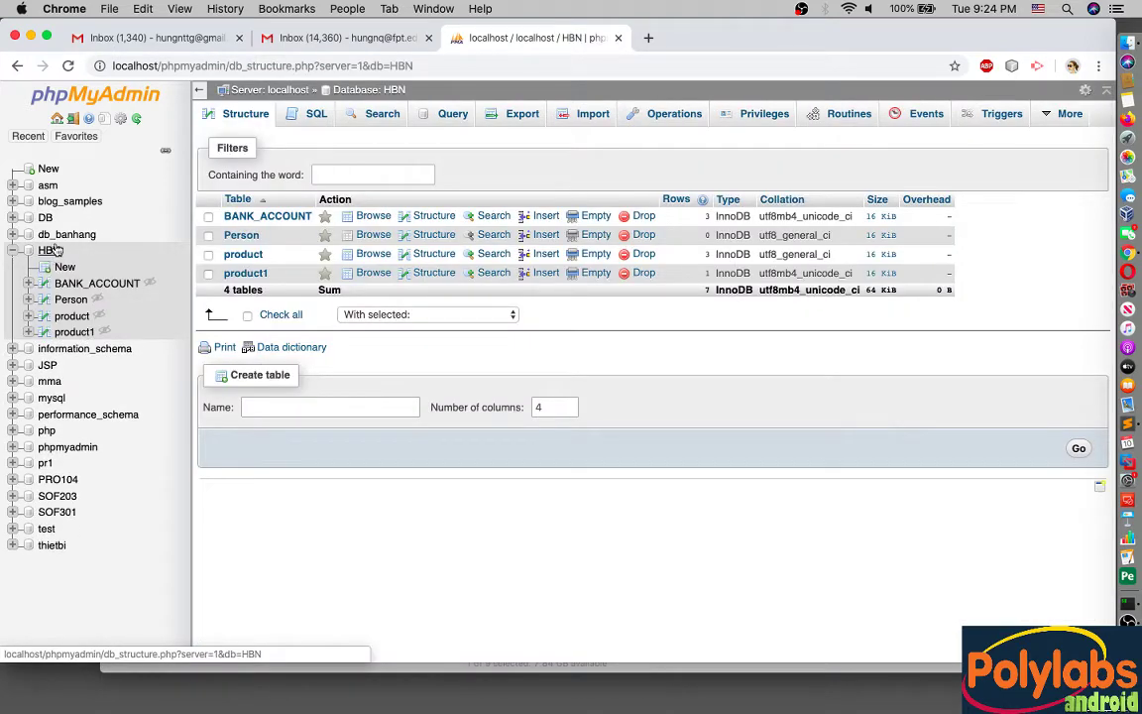
{"action": "left_click", "coordinate": [308, 409]}
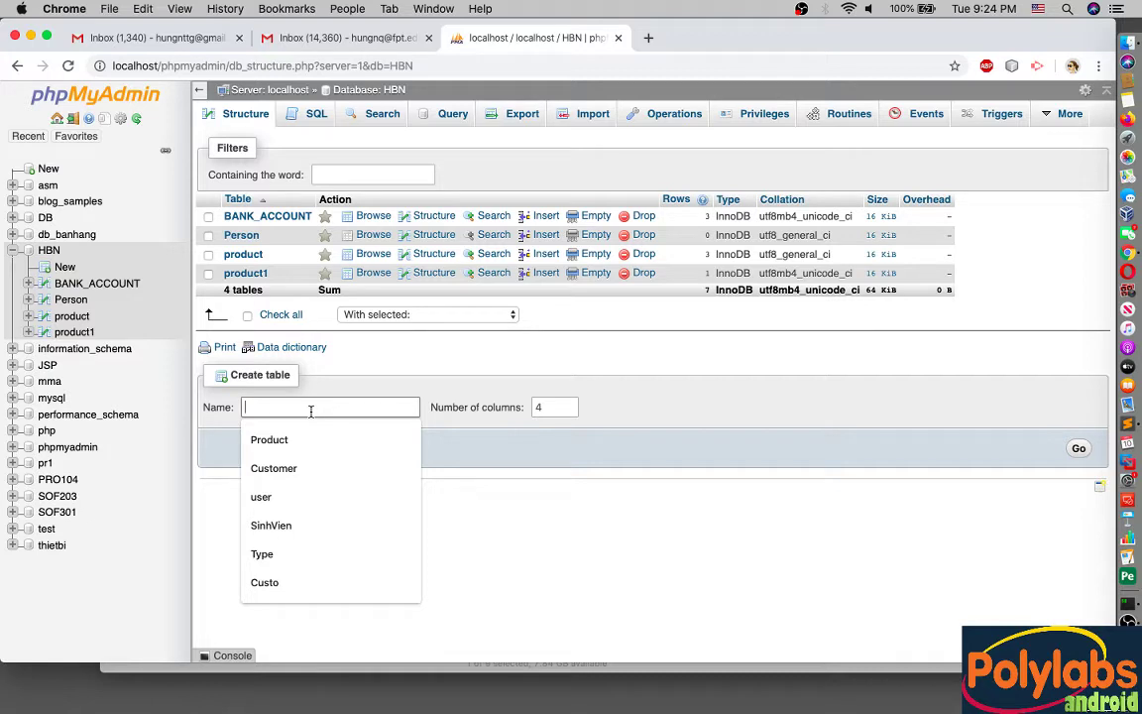
{"action": "type", "text": "Studen"}
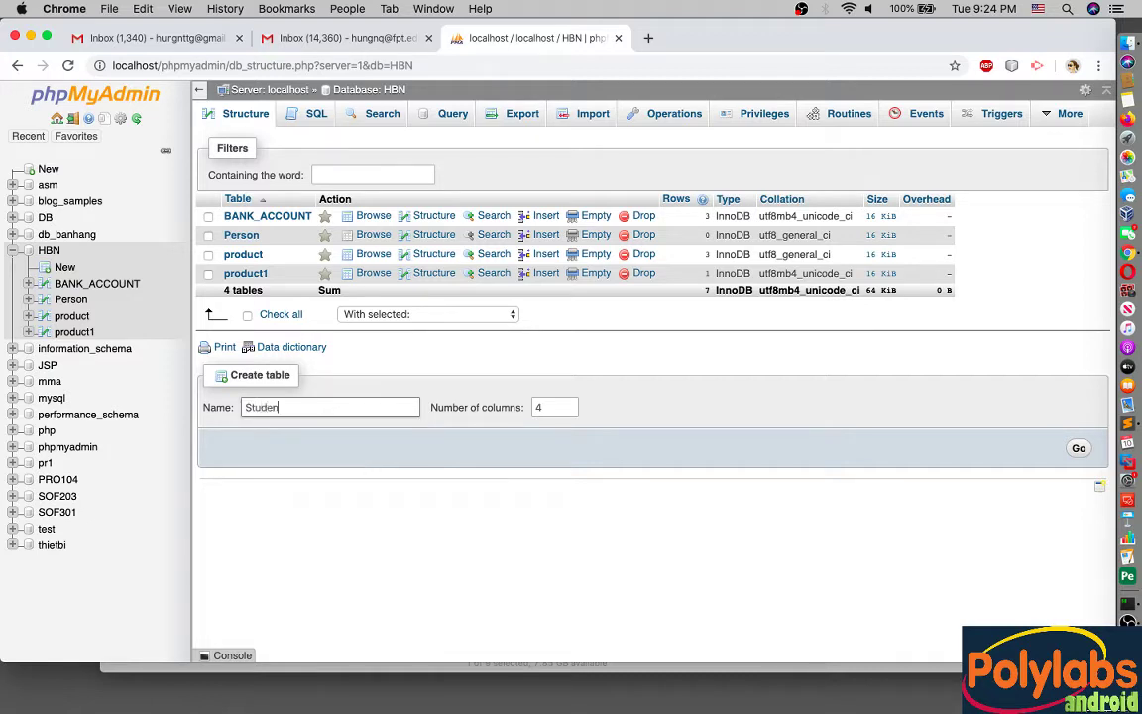
{"action": "type", "text": "ts"}
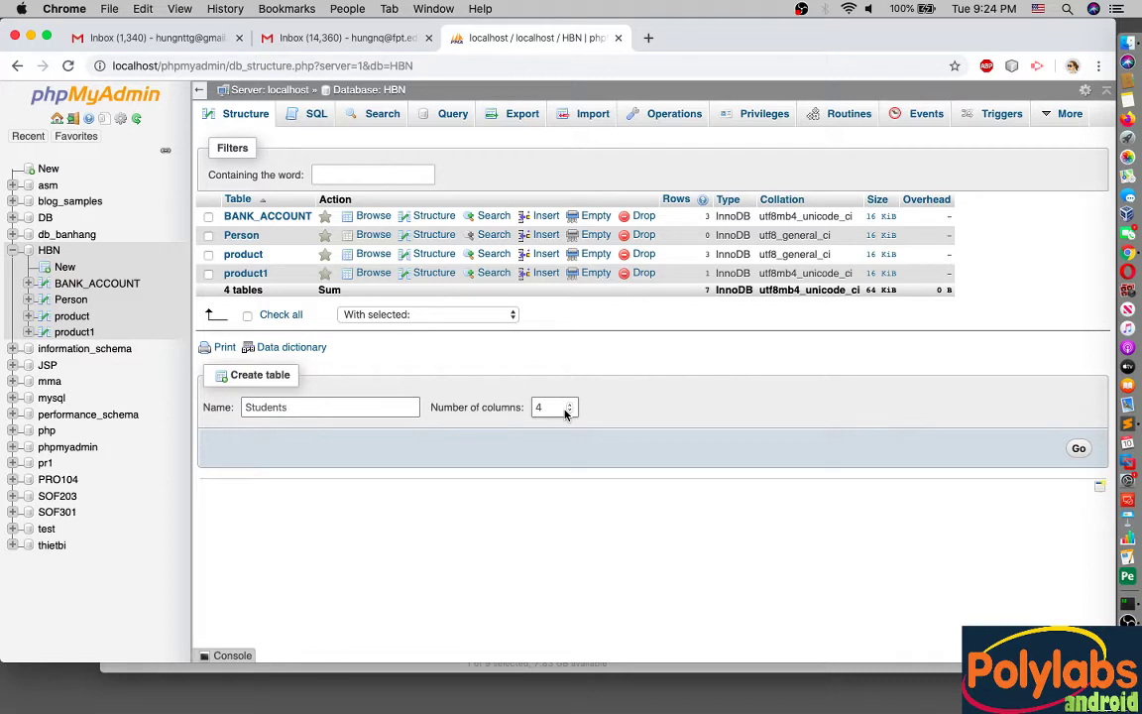
{"action": "double_click", "coordinate": [536, 406]}
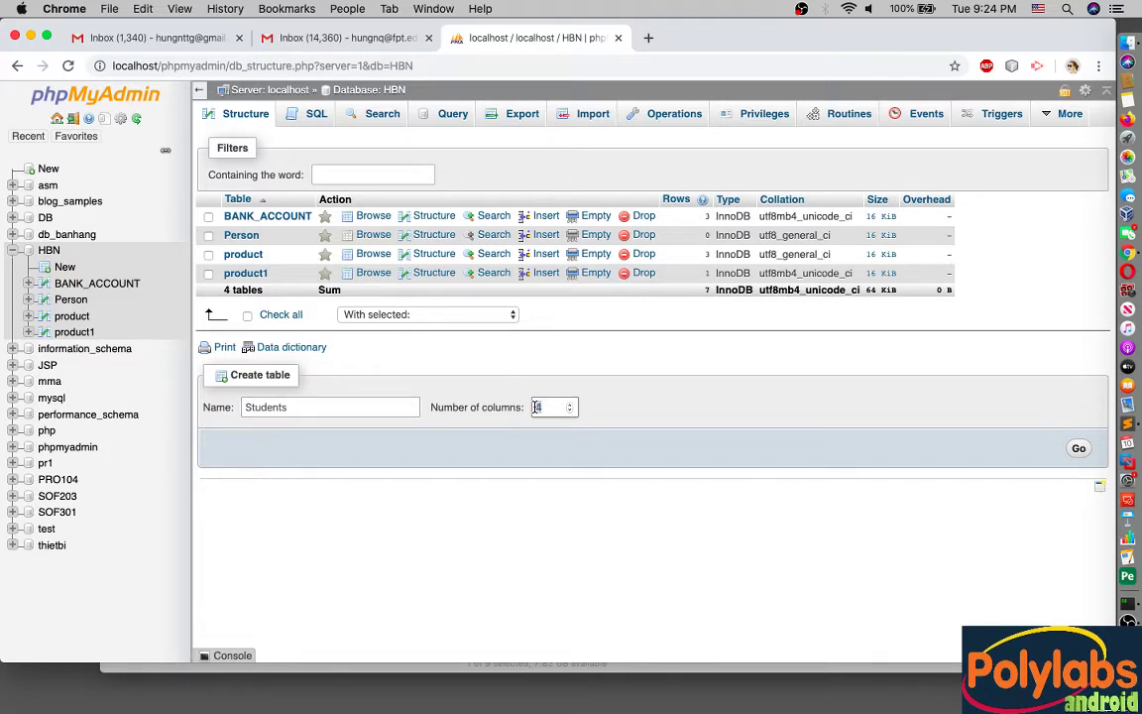
{"action": "type", "text": "6"}
{"action": "left_click", "coordinate": [1078, 447]}
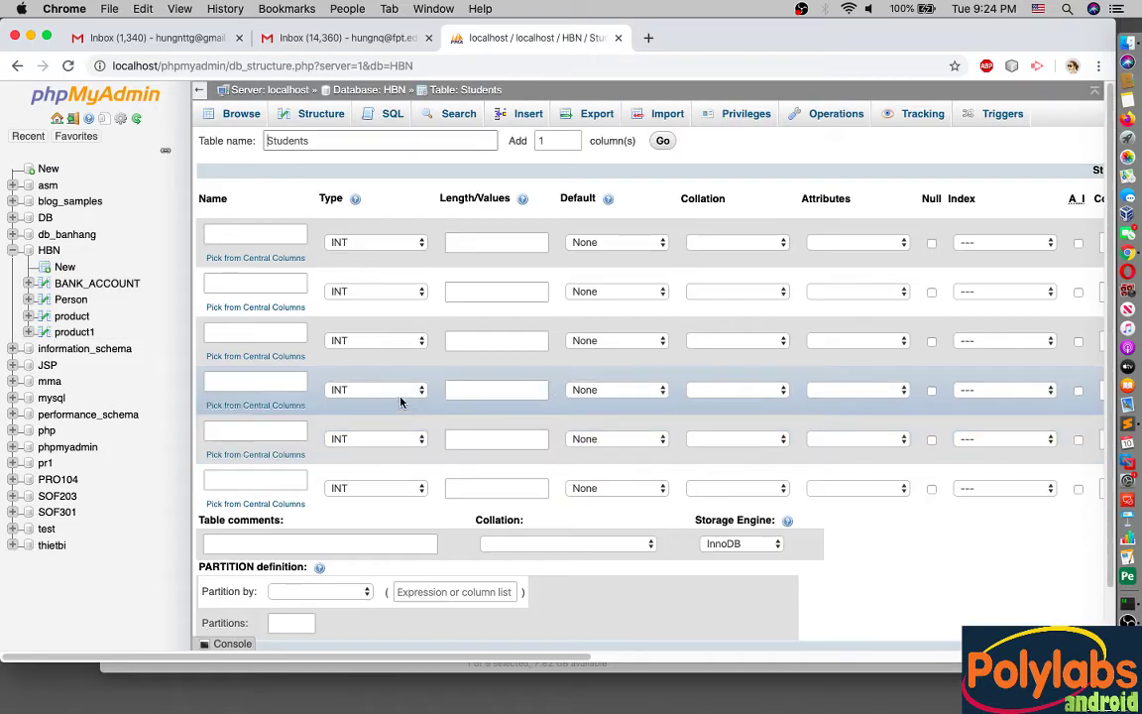
Step: Name the first column Id and make it the PRIMARY key
{"action": "left_click", "coordinate": [236, 230]}
{"action": "type", "text": "Id"}
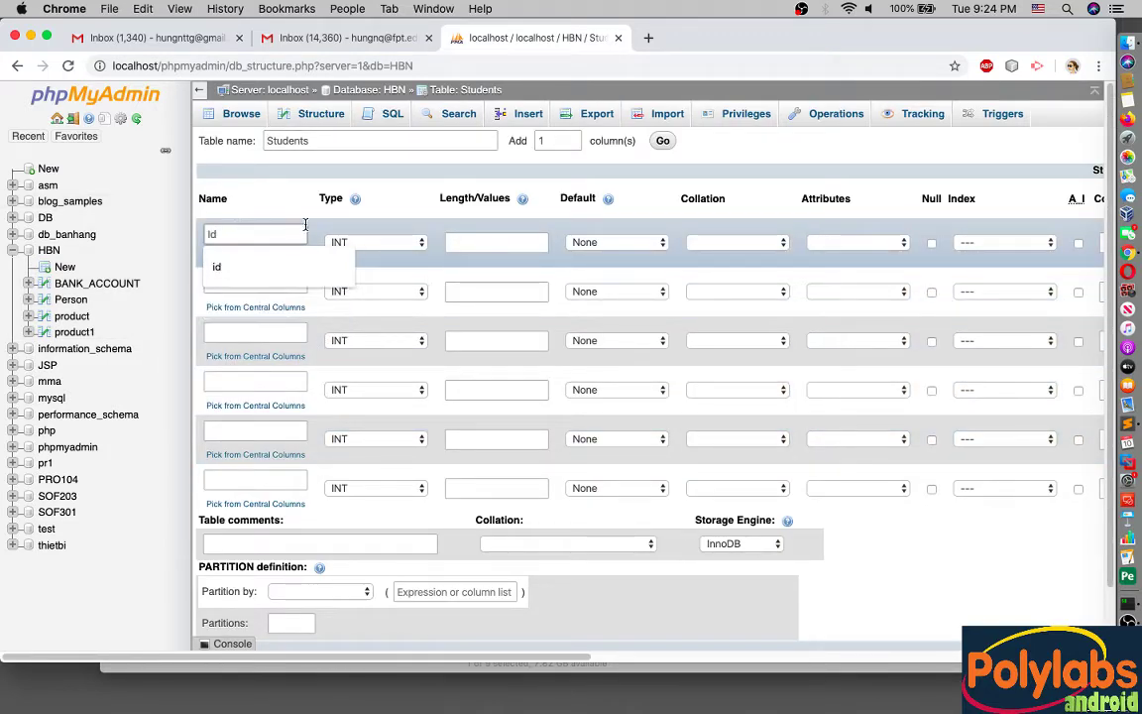
{"action": "left_click", "coordinate": [369, 153]}
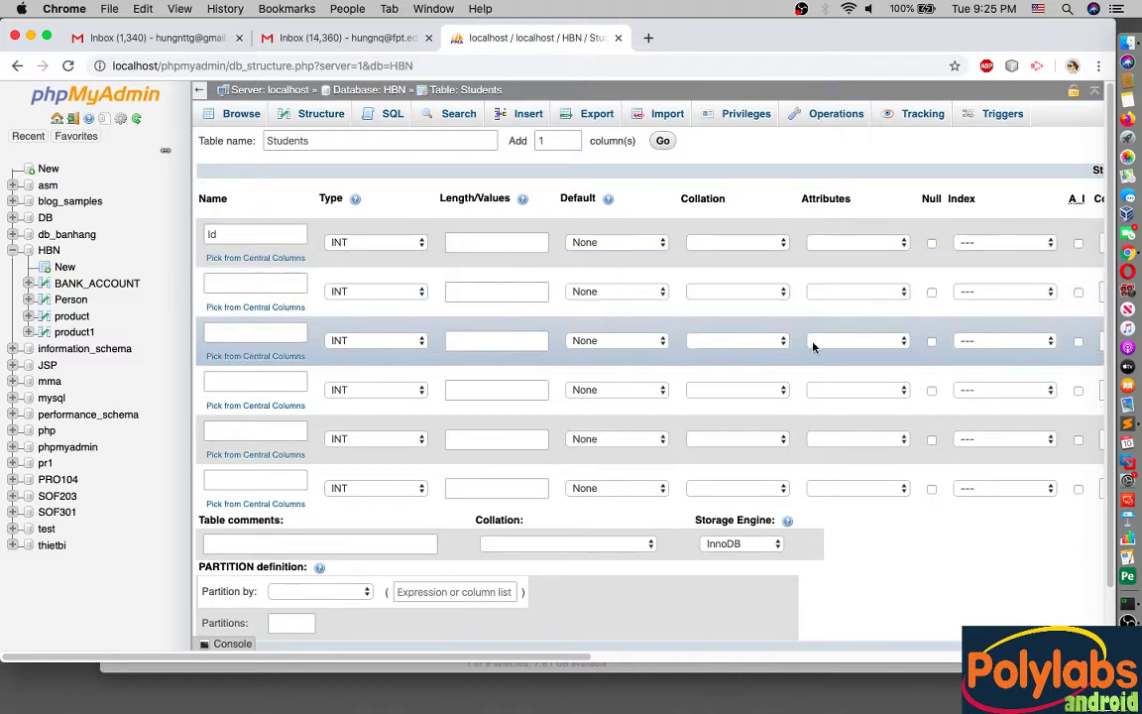
{"action": "left_click", "coordinate": [951, 243]}
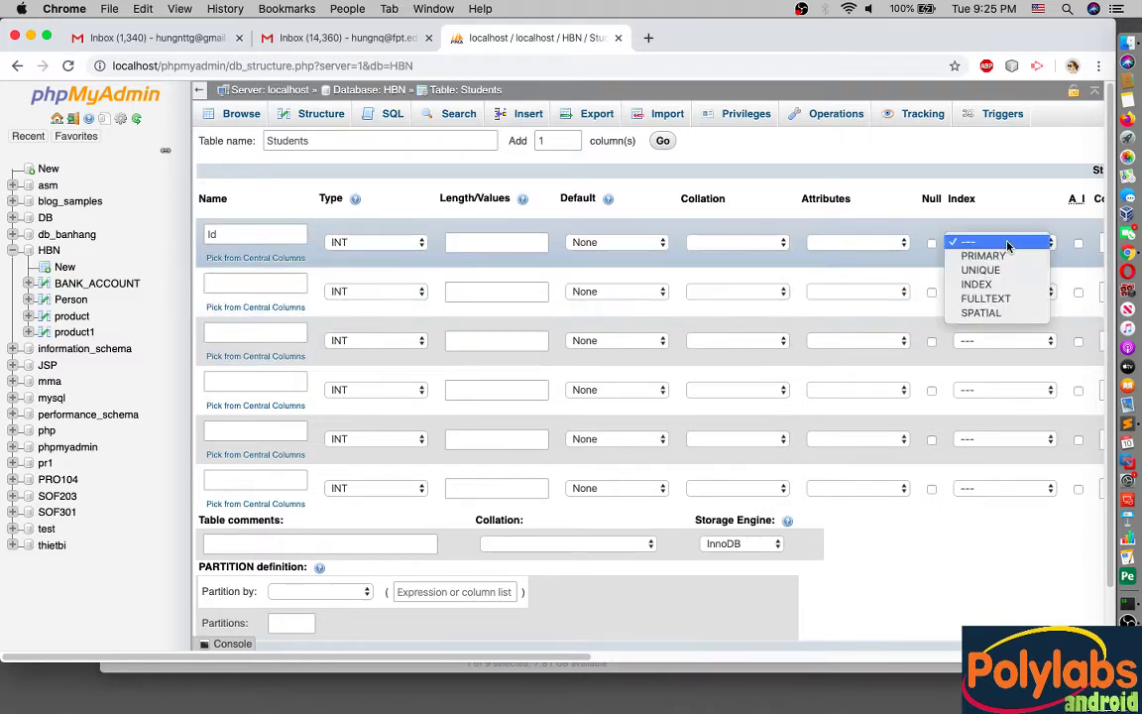
{"action": "left_click", "coordinate": [997, 256]}
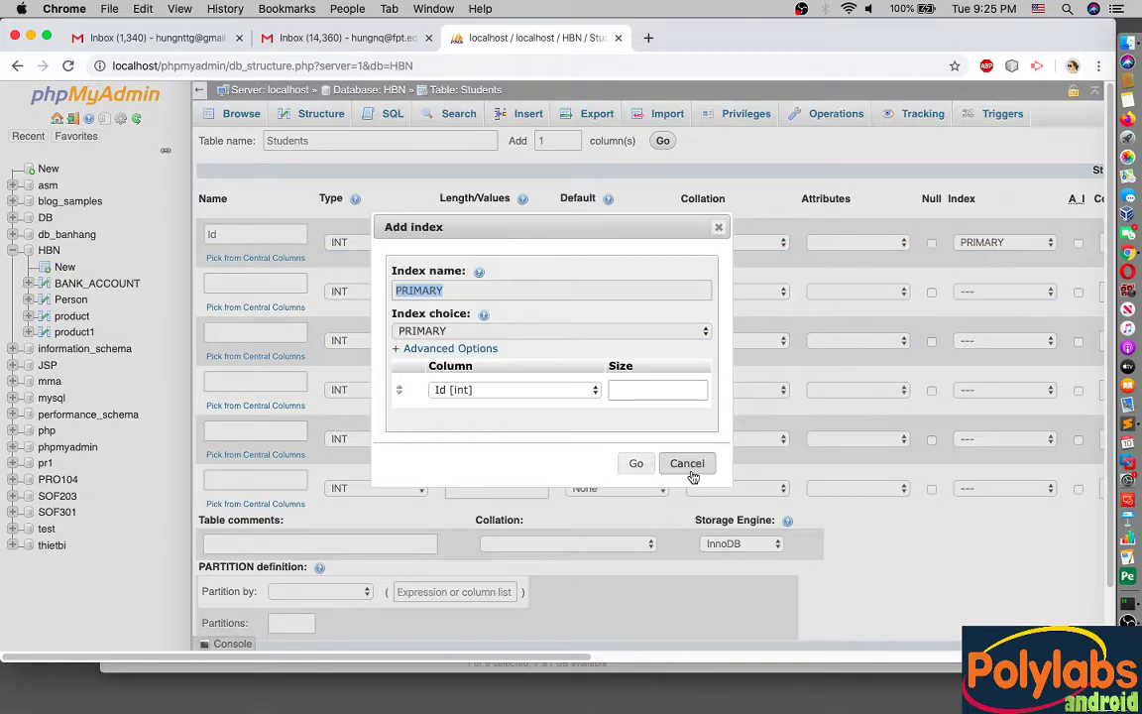
{"action": "left_click", "coordinate": [642, 466]}
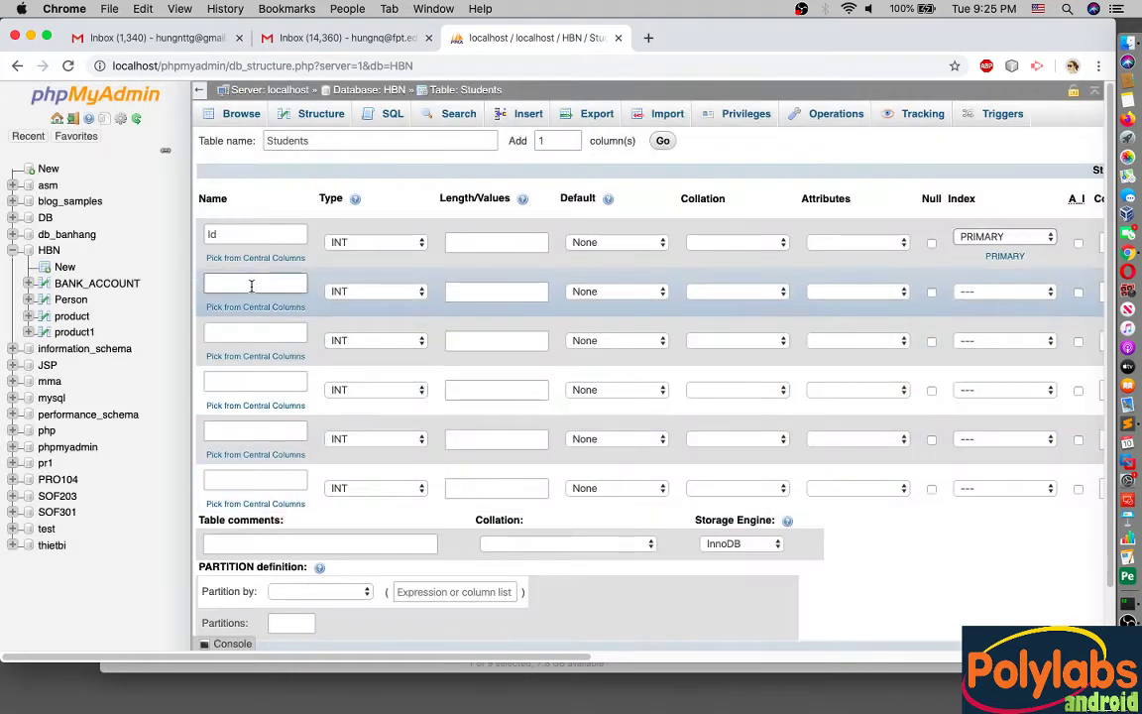
Step: Add a Fullname column of type VARCHAR with length 50
{"action": "left_click", "coordinate": [252, 286]}
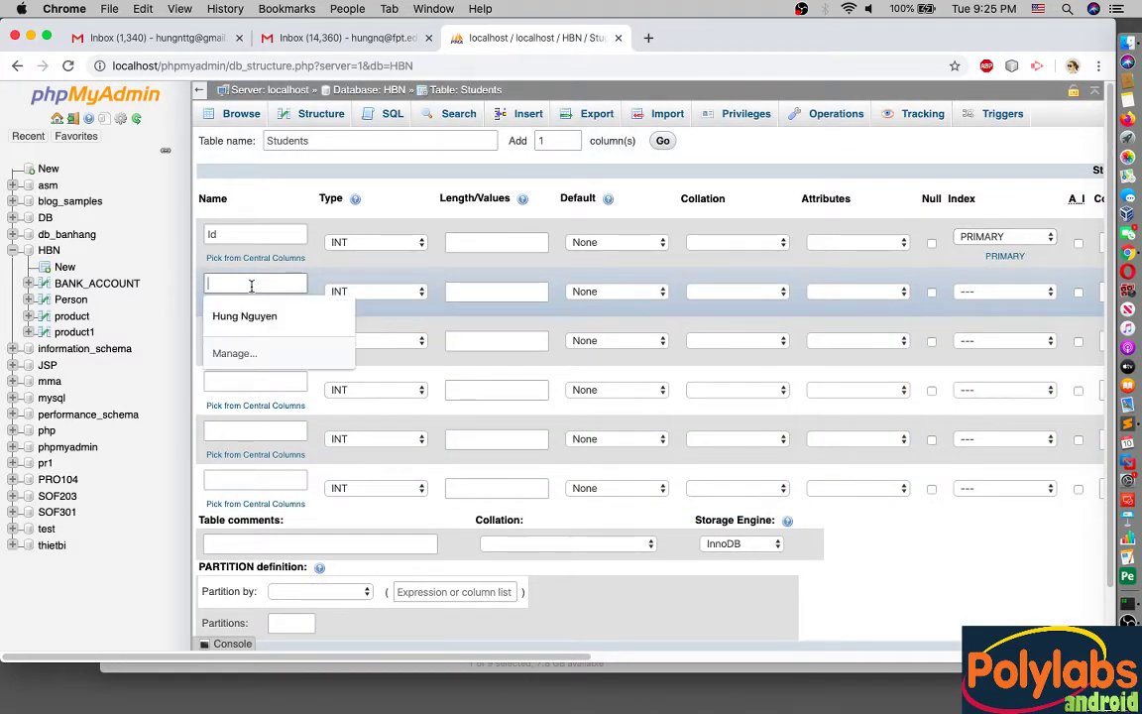
{"action": "type", "text": "Ful"}
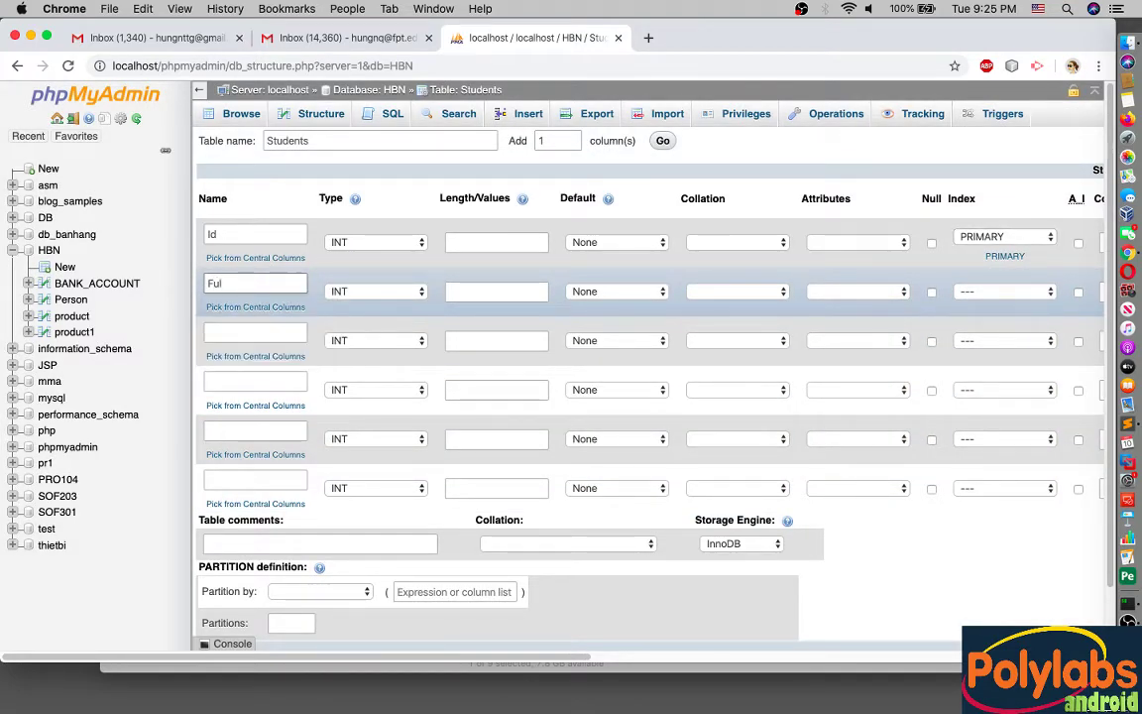
{"action": "type", "text": "lname"}
{"action": "left_click", "coordinate": [416, 292]}
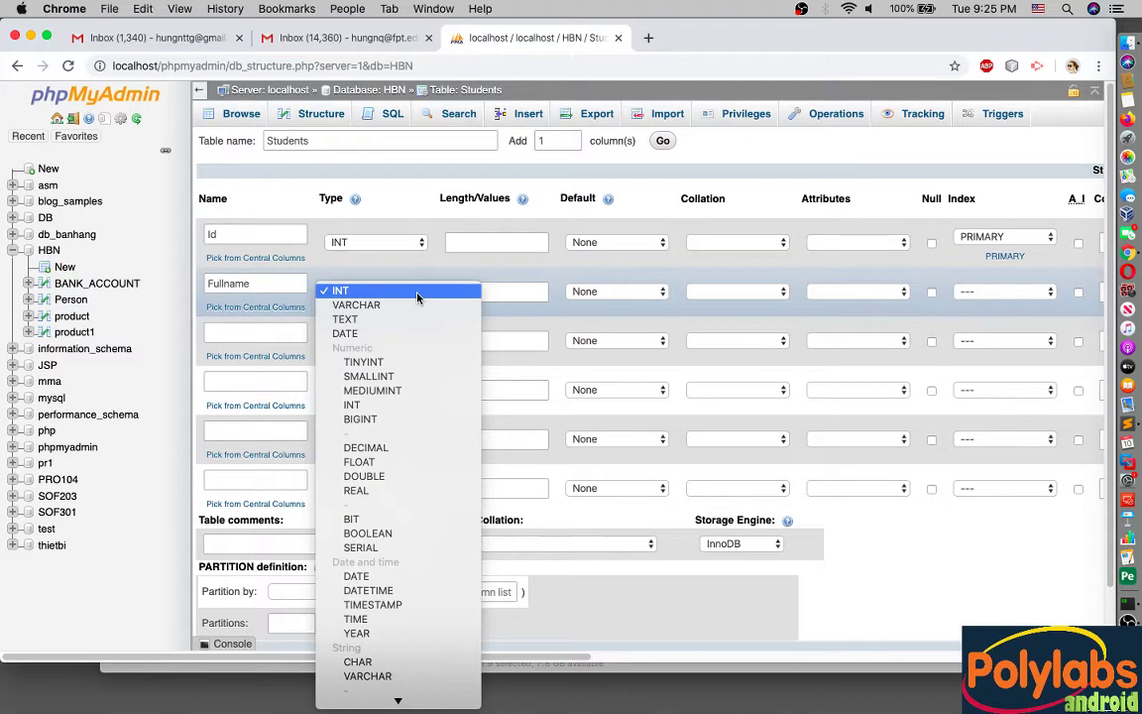
{"action": "left_click", "coordinate": [402, 306]}
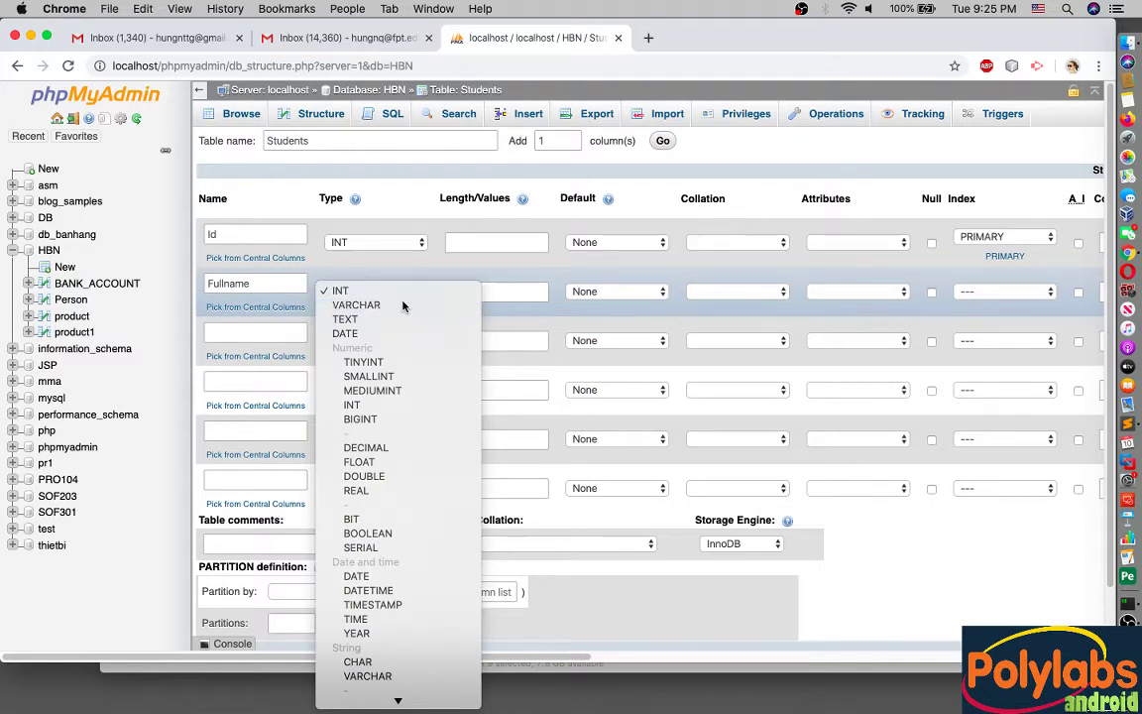
{"action": "left_click", "coordinate": [481, 288]}
{"action": "type", "text": "50"}
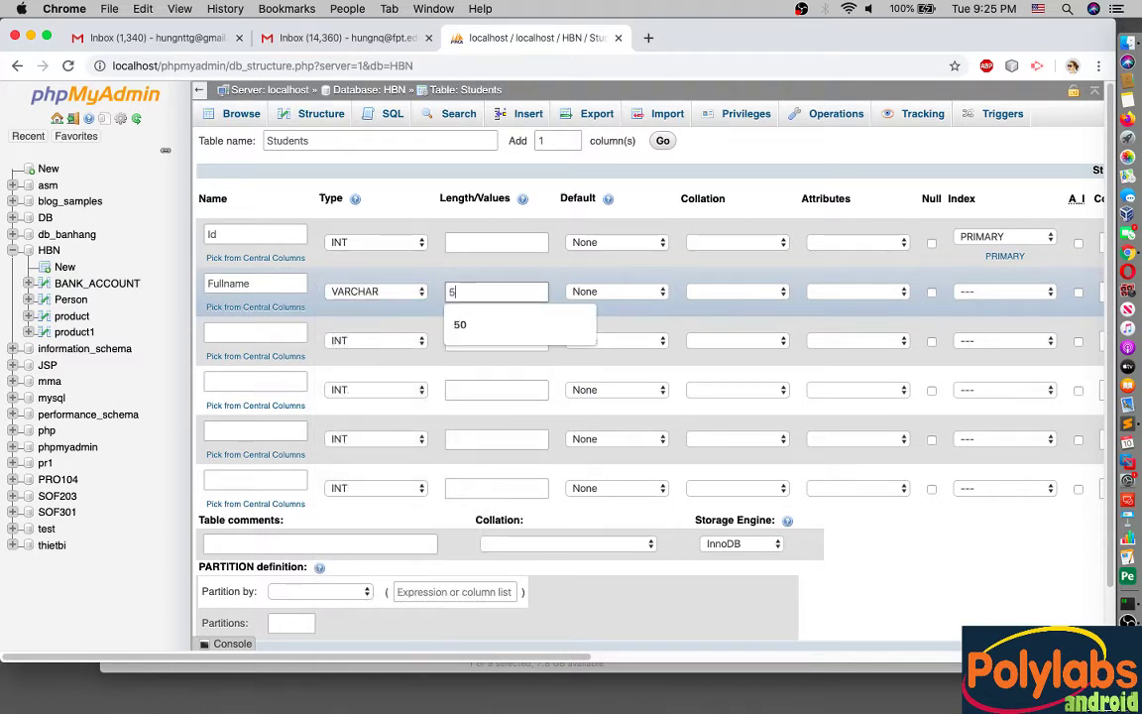
Step: Add Mark as a FLOAT column and Gender as a BIT column
{"action": "left_click", "coordinate": [254, 334]}
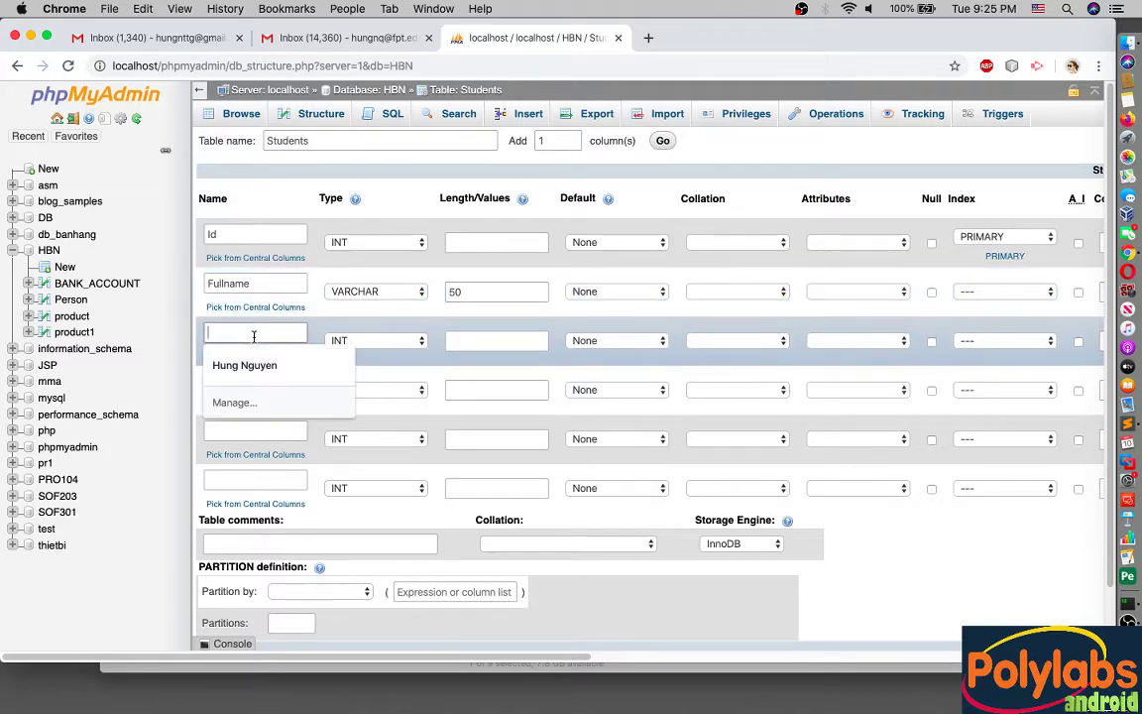
{"action": "type", "text": "Mark"}
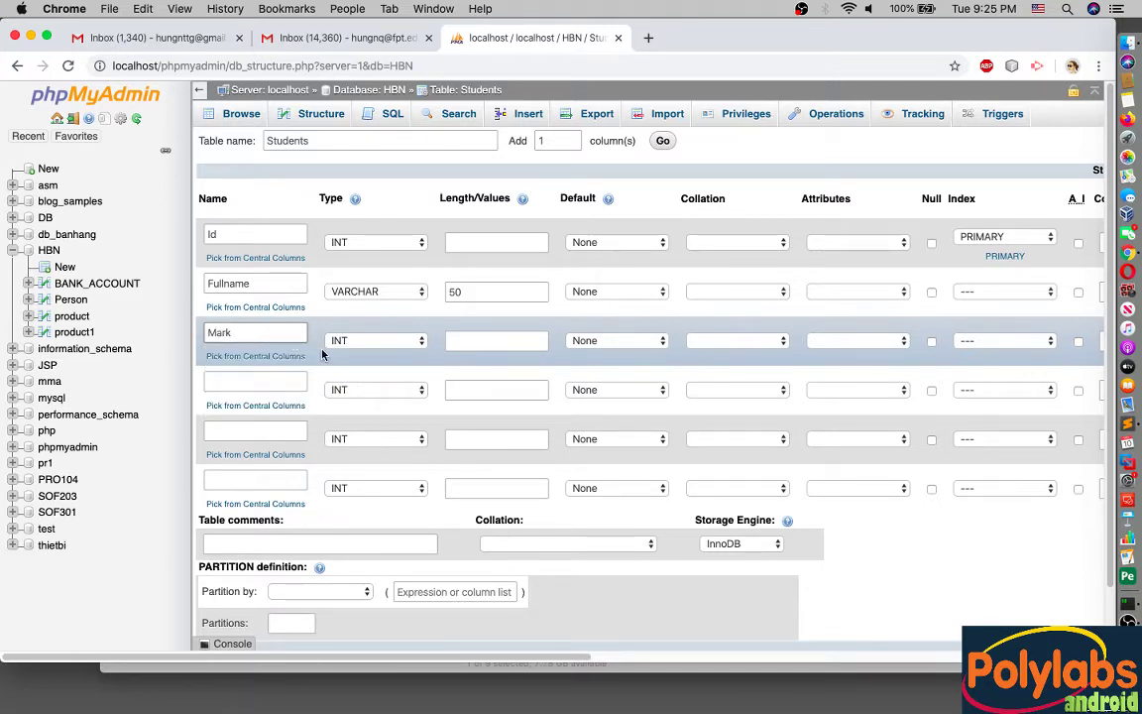
{"action": "left_click", "coordinate": [423, 340]}
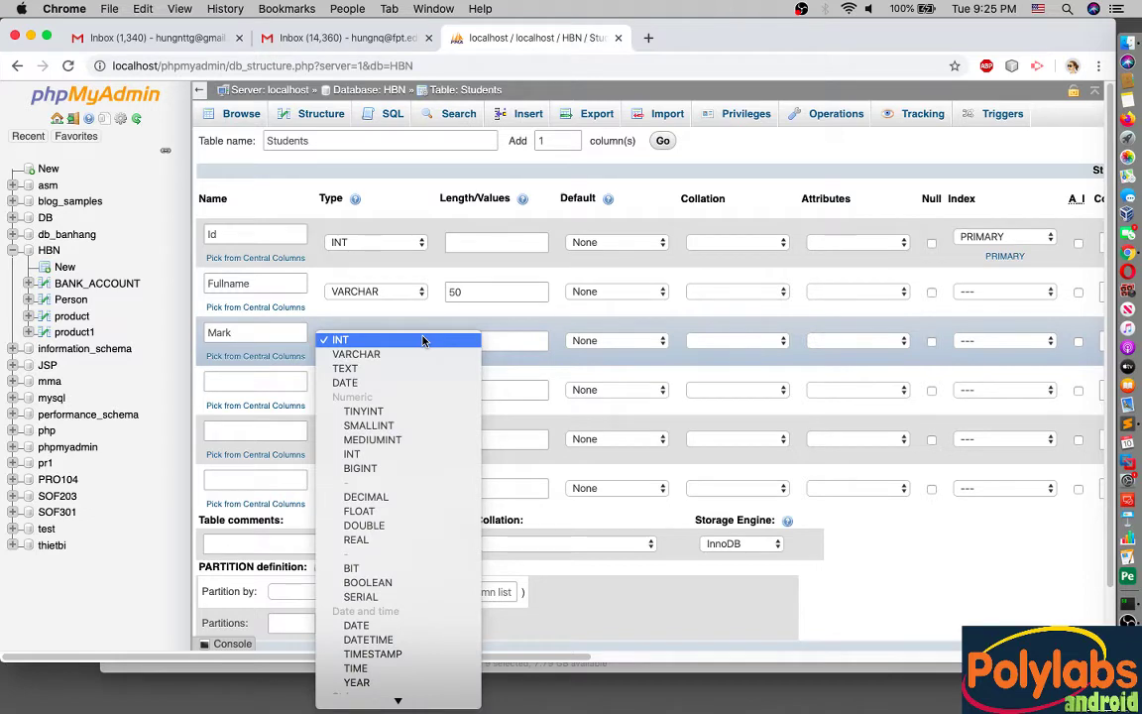
{"action": "left_click", "coordinate": [380, 510]}
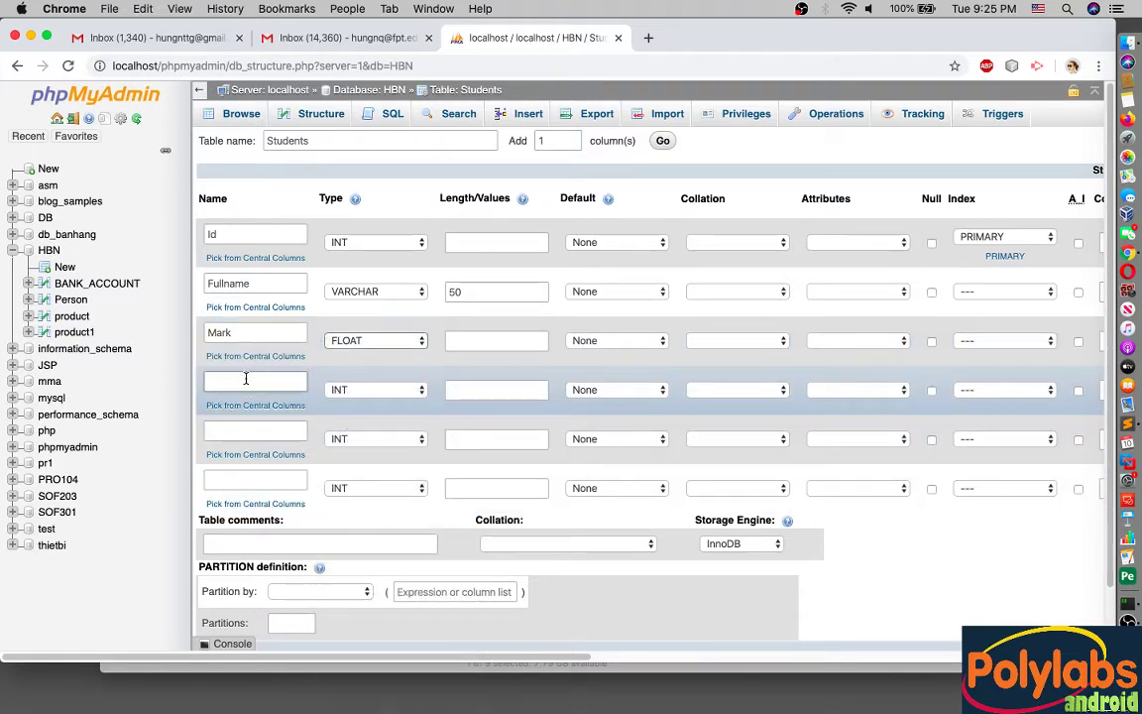
{"action": "left_click", "coordinate": [246, 379]}
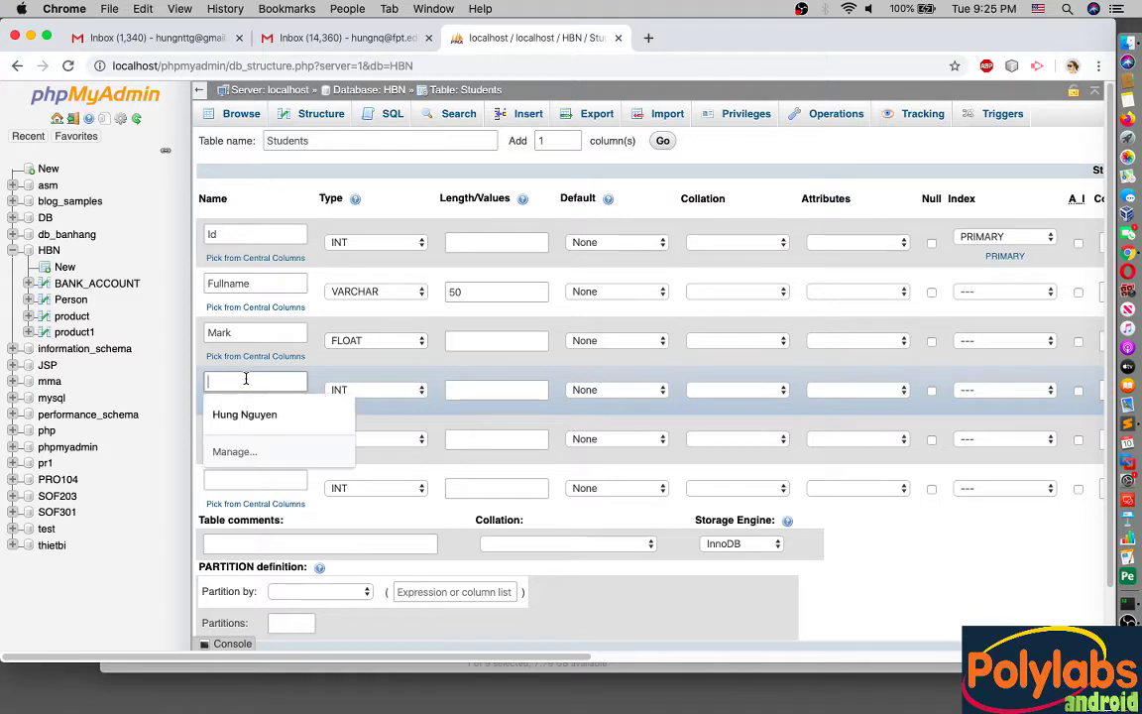
{"action": "type", "text": "Gender"}
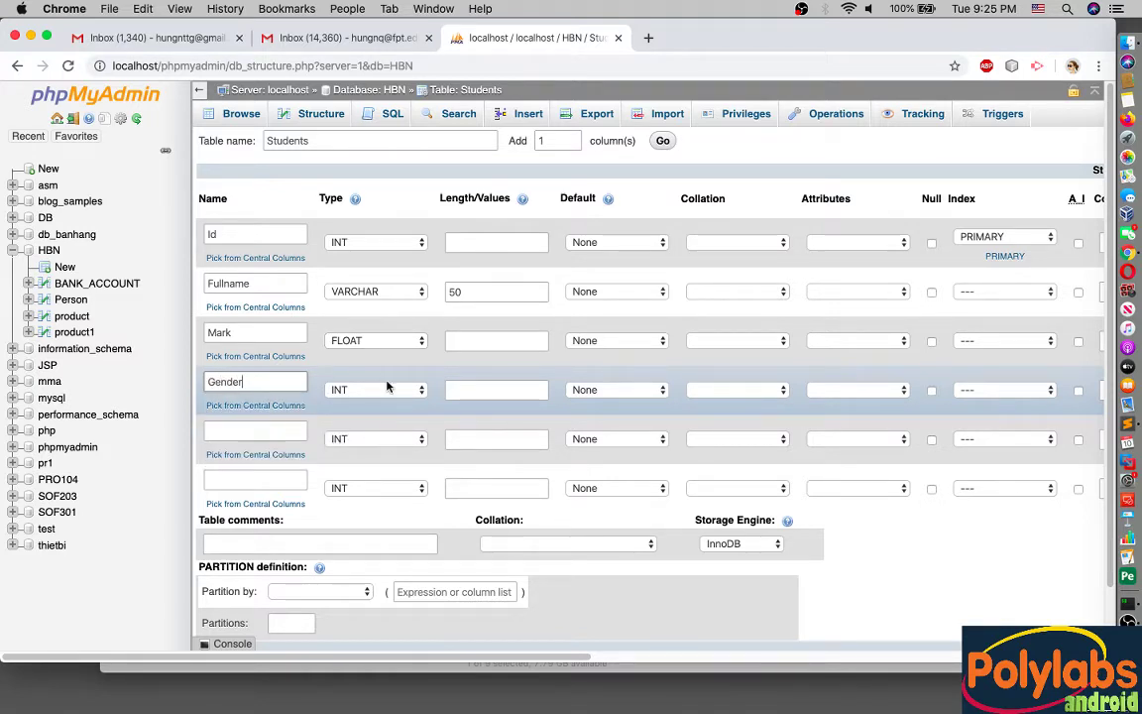
{"action": "left_click", "coordinate": [389, 390]}
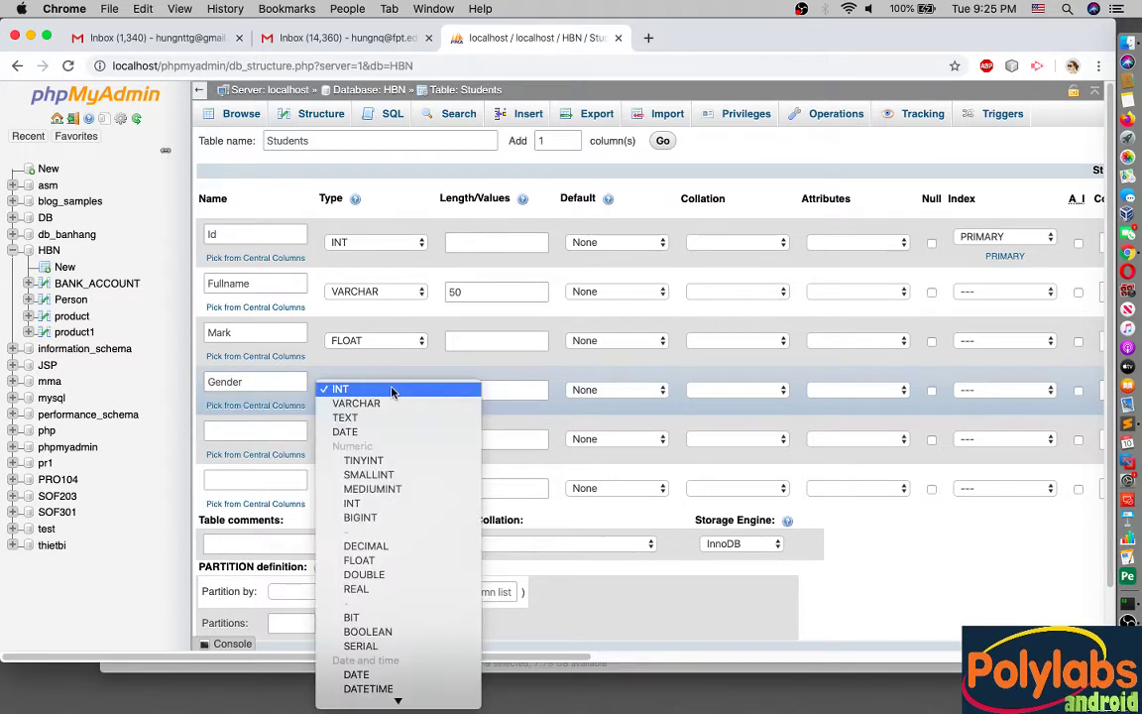
{"action": "left_click", "coordinate": [391, 617]}
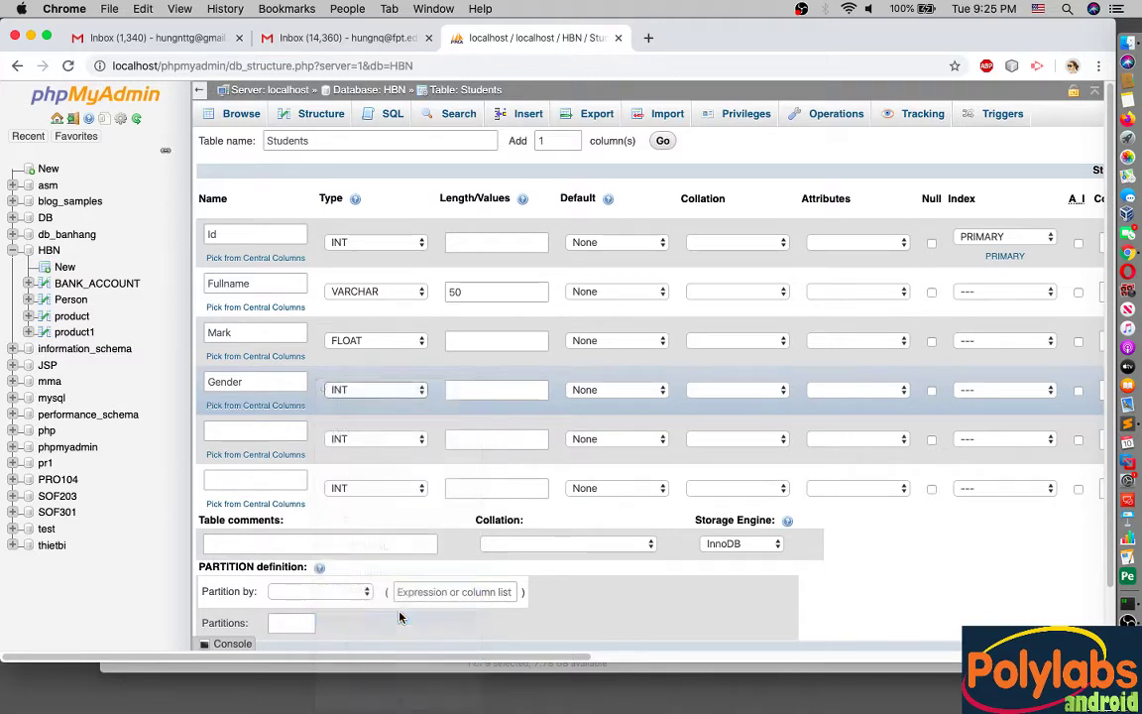
Step: Add Birthday as a DATE column and name the sixth column MajorId
{"action": "left_click", "coordinate": [251, 431]}
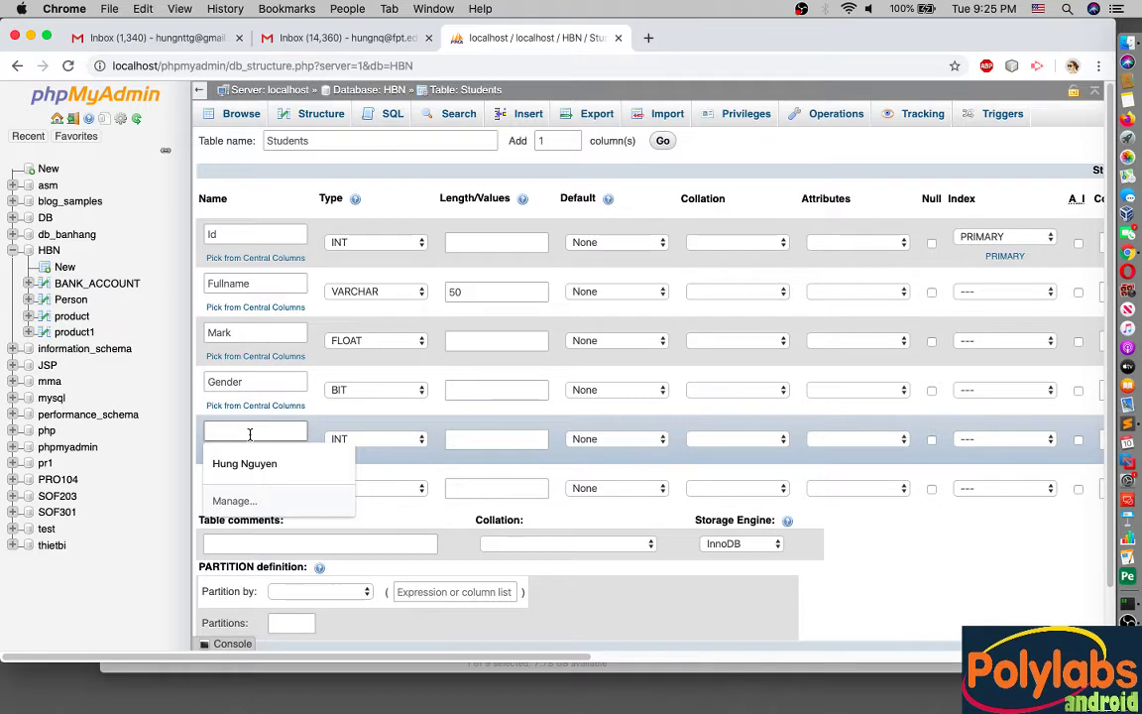
{"action": "type", "text": "Birthday"}
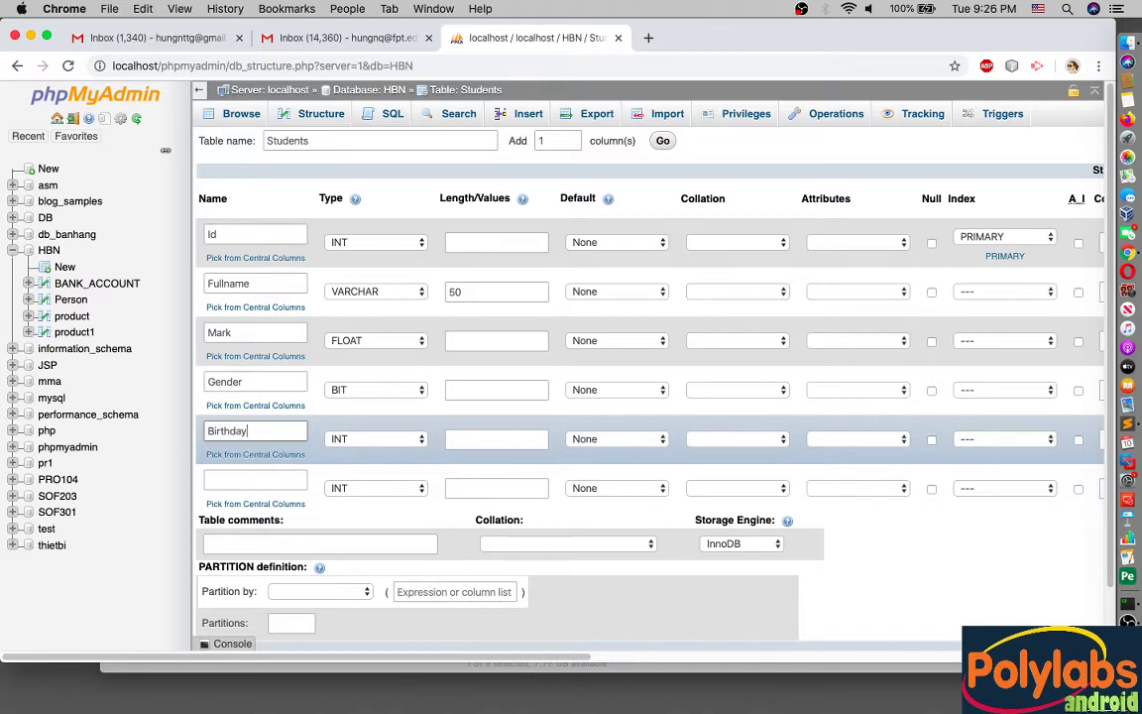
{"action": "left_click", "coordinate": [401, 437]}
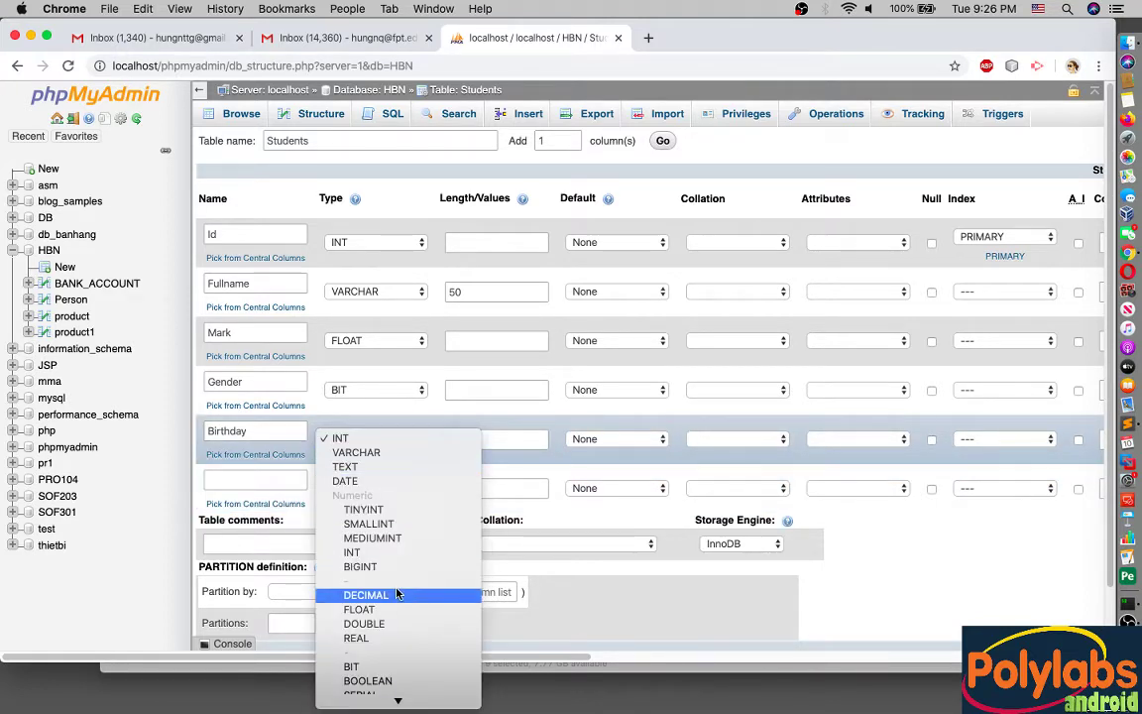
{"action": "scroll", "coordinate": [395, 555], "scroll_direction": "down", "scroll_amount": 5}
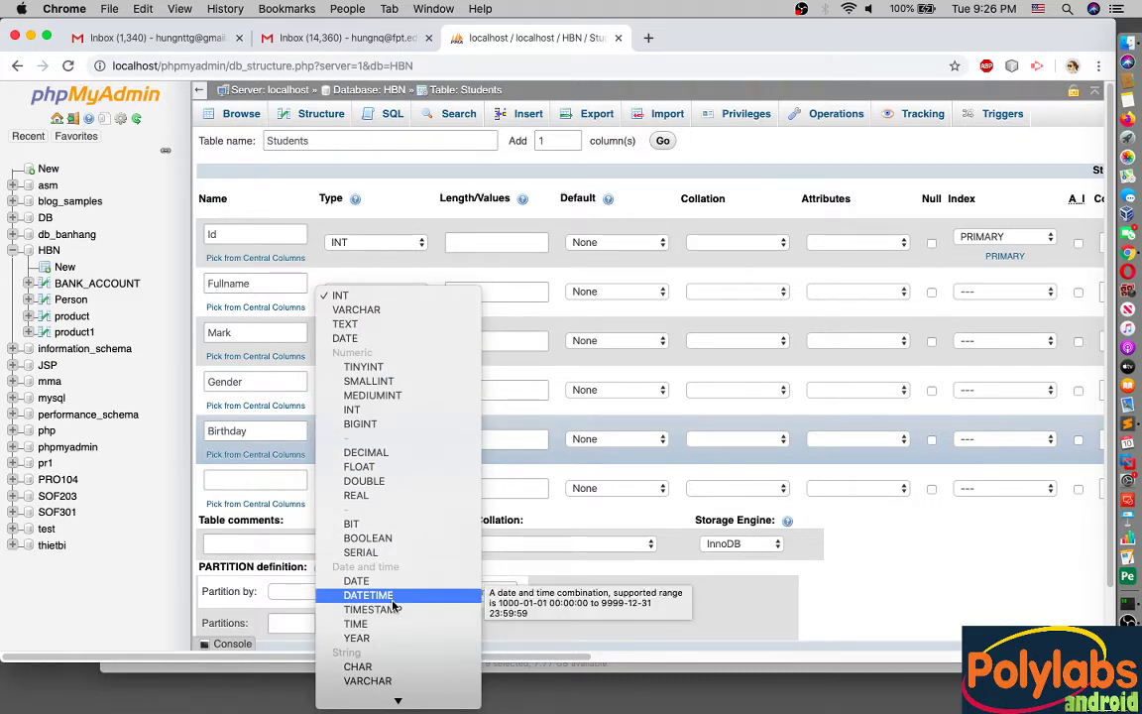
{"action": "left_click", "coordinate": [357, 580]}
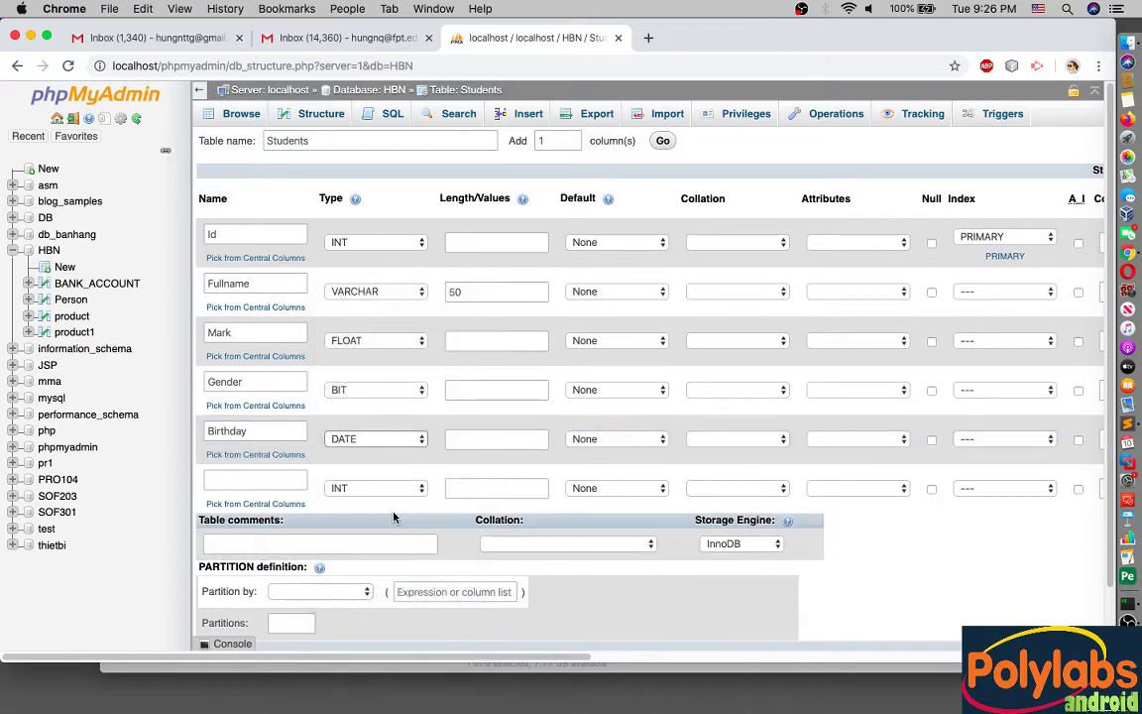
{"action": "left_click", "coordinate": [228, 476]}
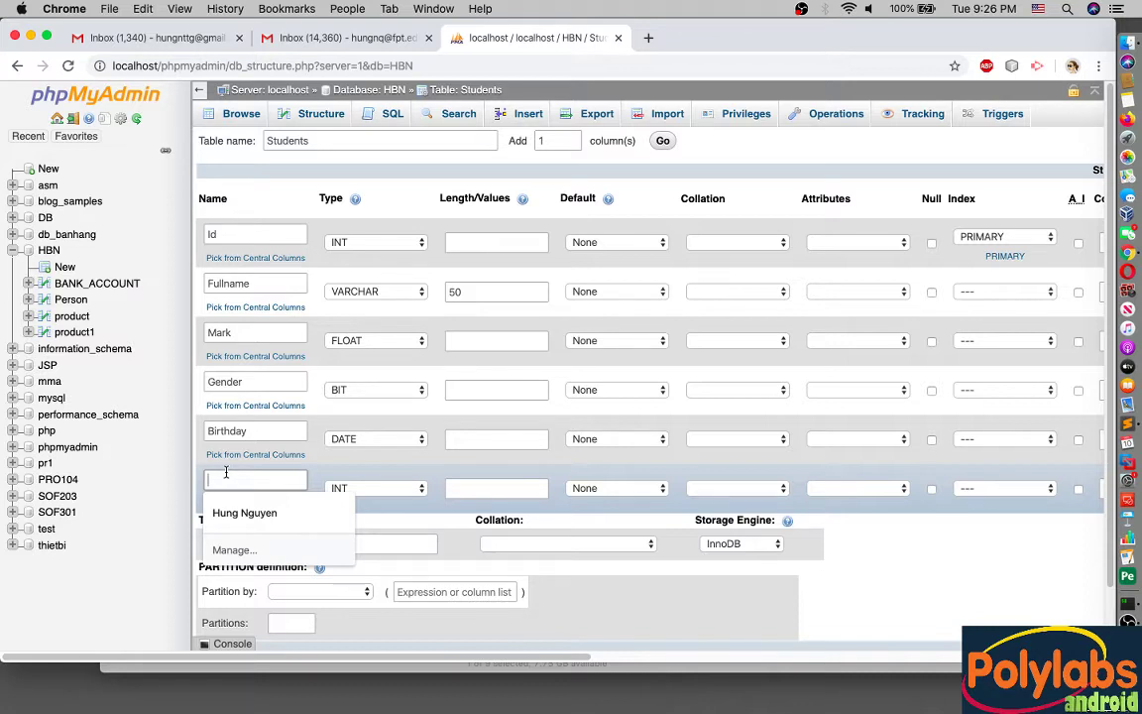
{"action": "type", "text": "MajorId"}
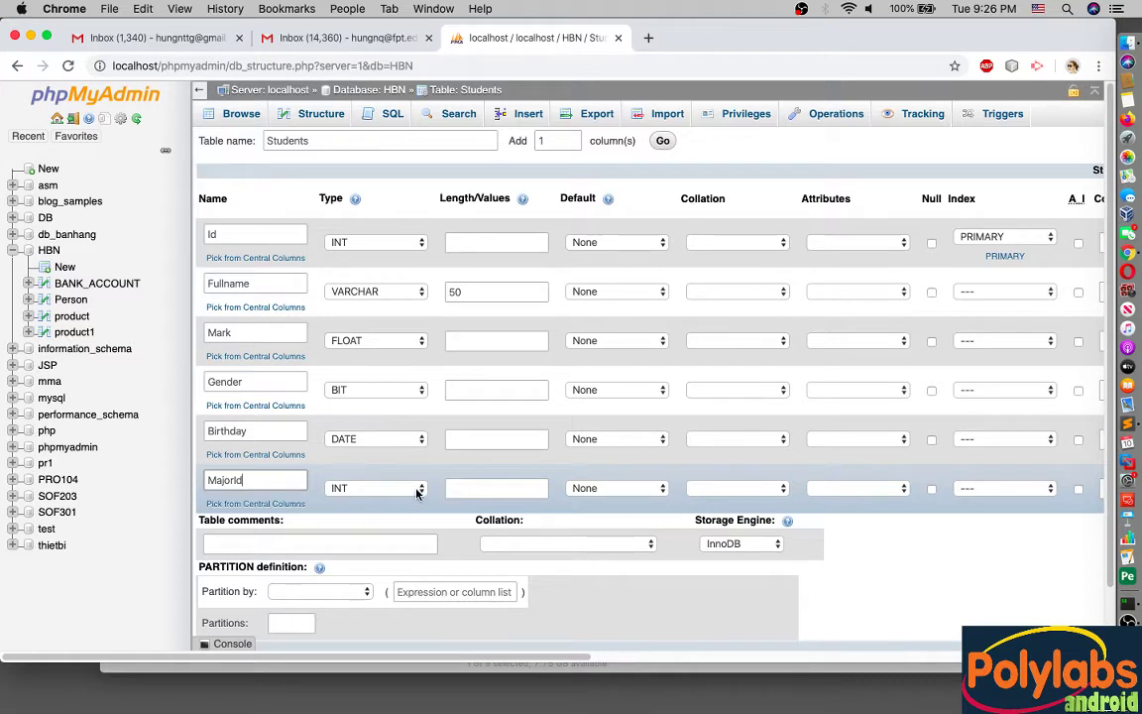
Step: Make MajorId a VARCHAR column with length 3
{"action": "left_click", "coordinate": [416, 488]}
{"action": "left_click", "coordinate": [359, 501]}
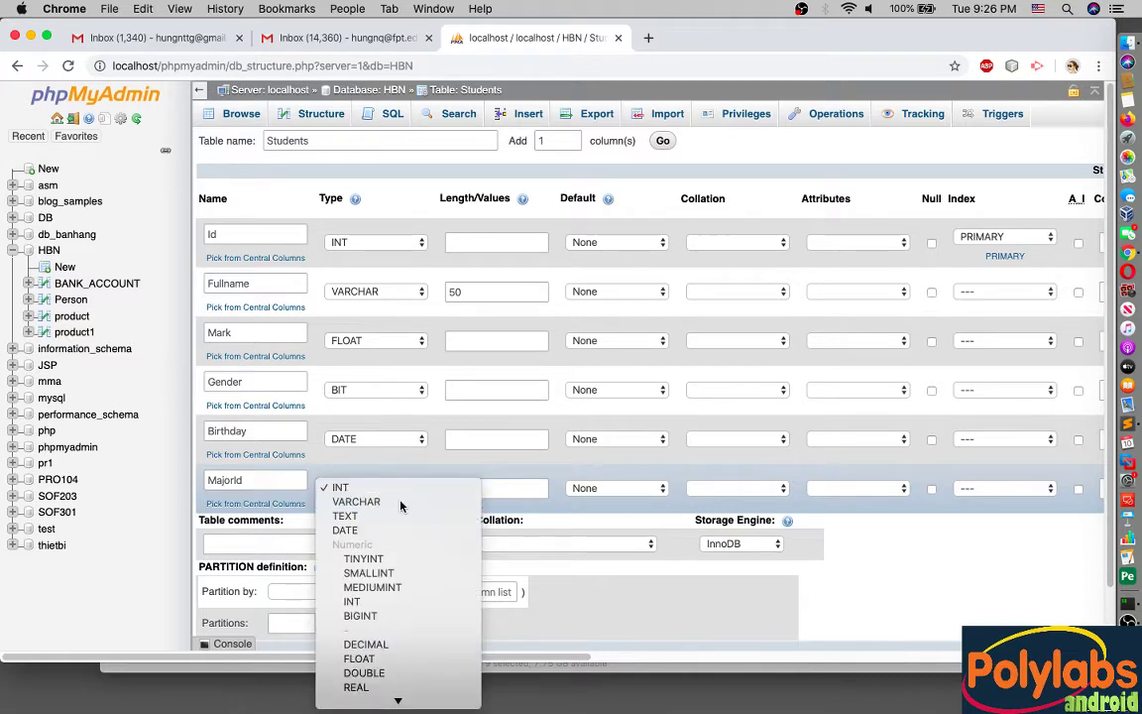
{"action": "left_click", "coordinate": [487, 484]}
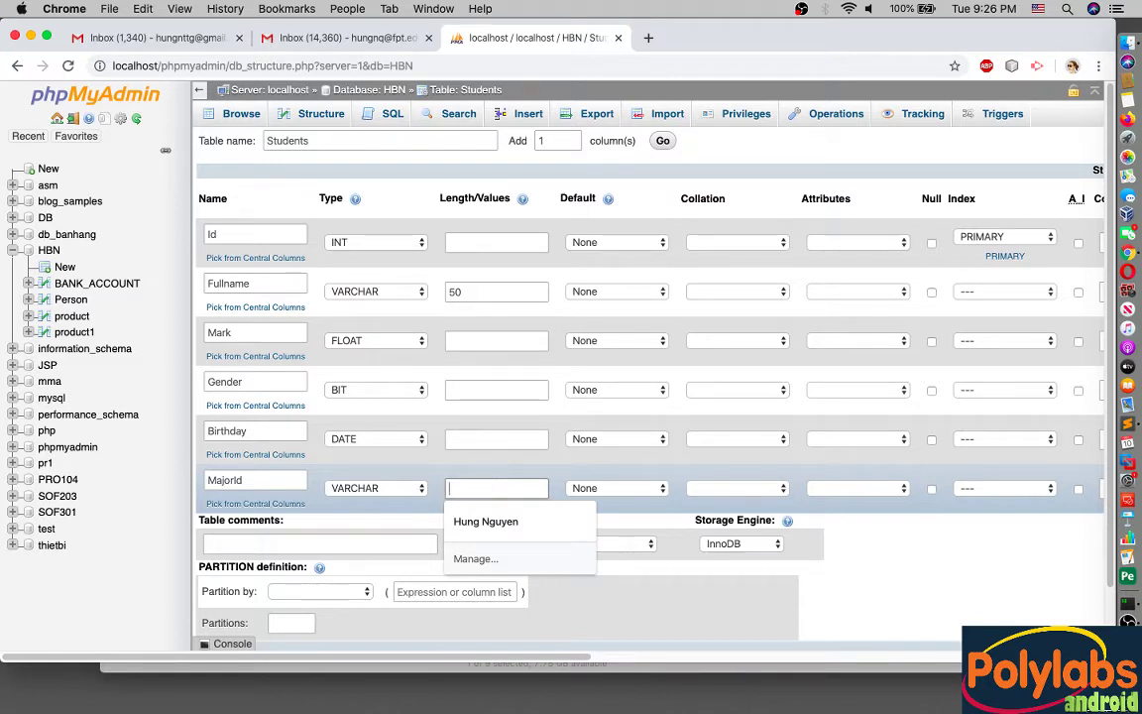
{"action": "type", "text": "3"}
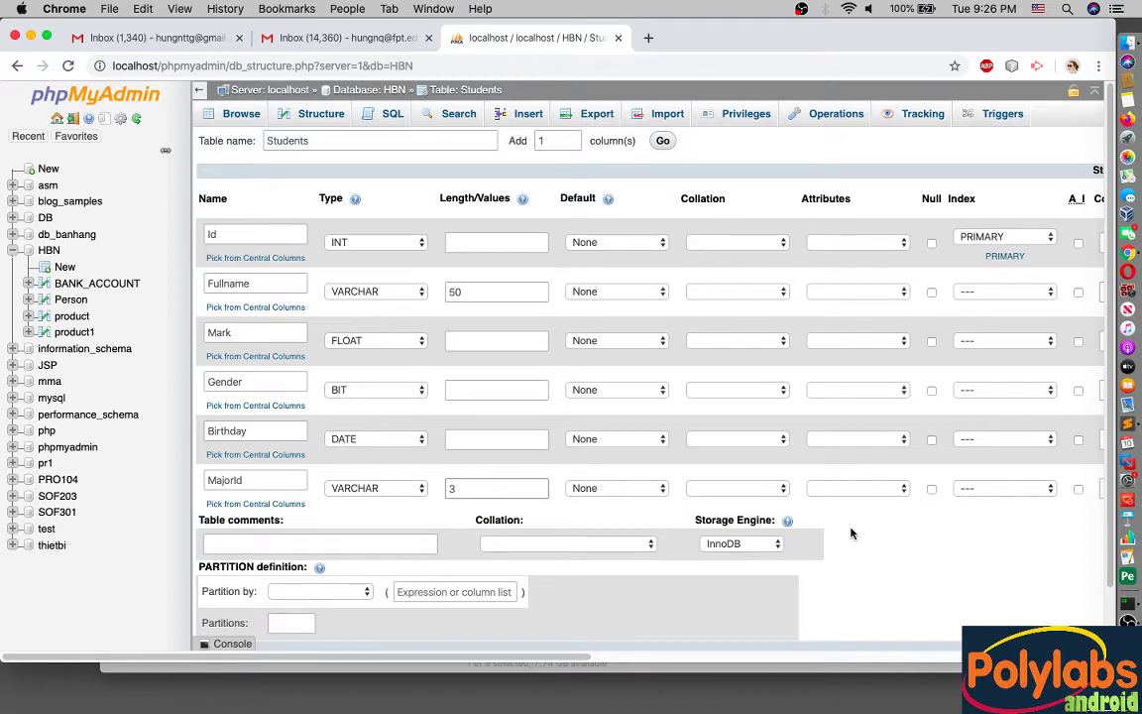
Step: Check MajorId's index and attribute options, leaving it without an index
{"action": "left_click", "coordinate": [984, 488]}
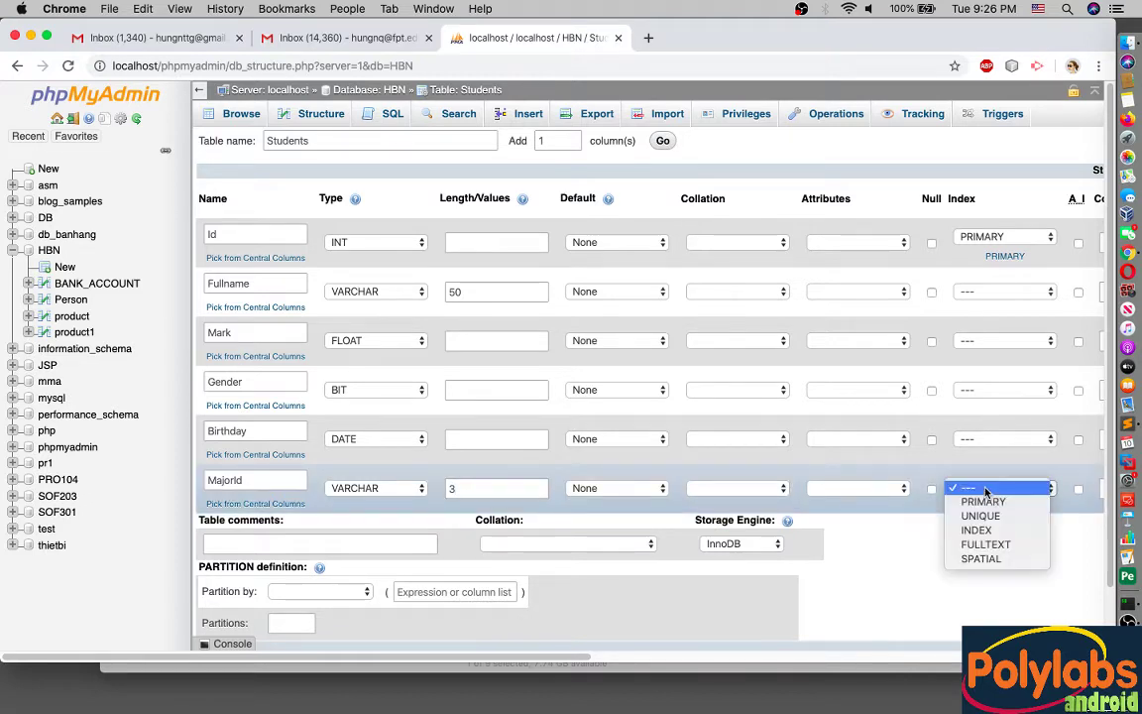
{"action": "left_click", "coordinate": [903, 490]}
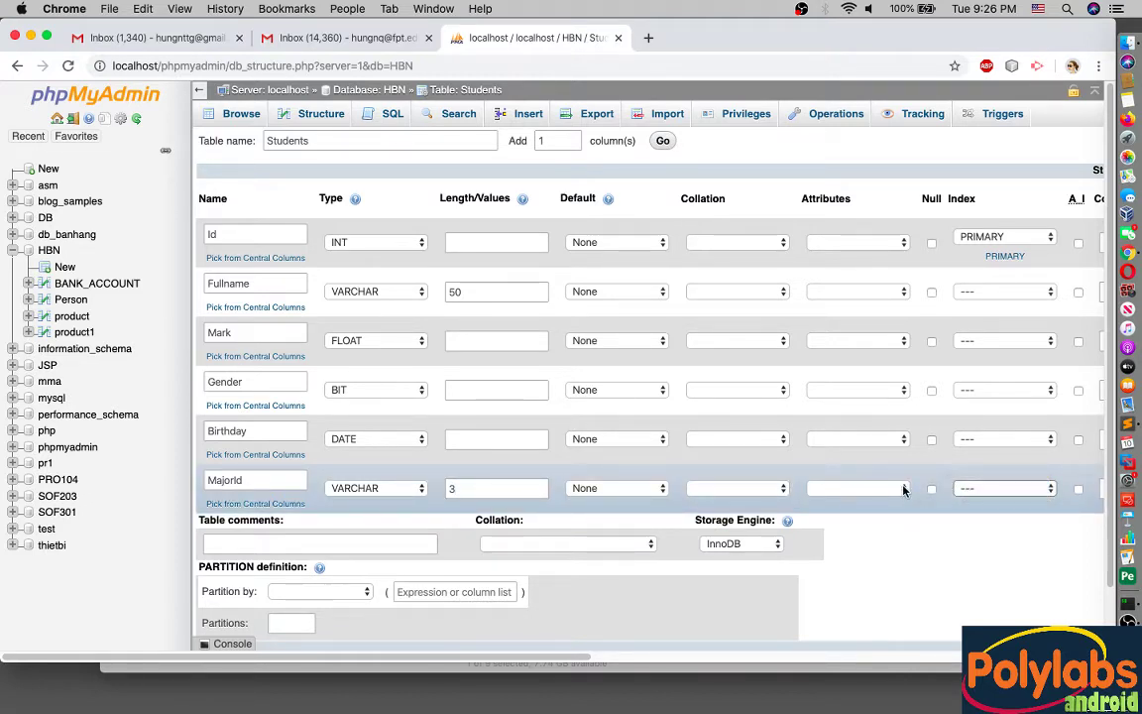
{"action": "left_click", "coordinate": [903, 489]}
{"action": "left_click", "coordinate": [811, 485]}
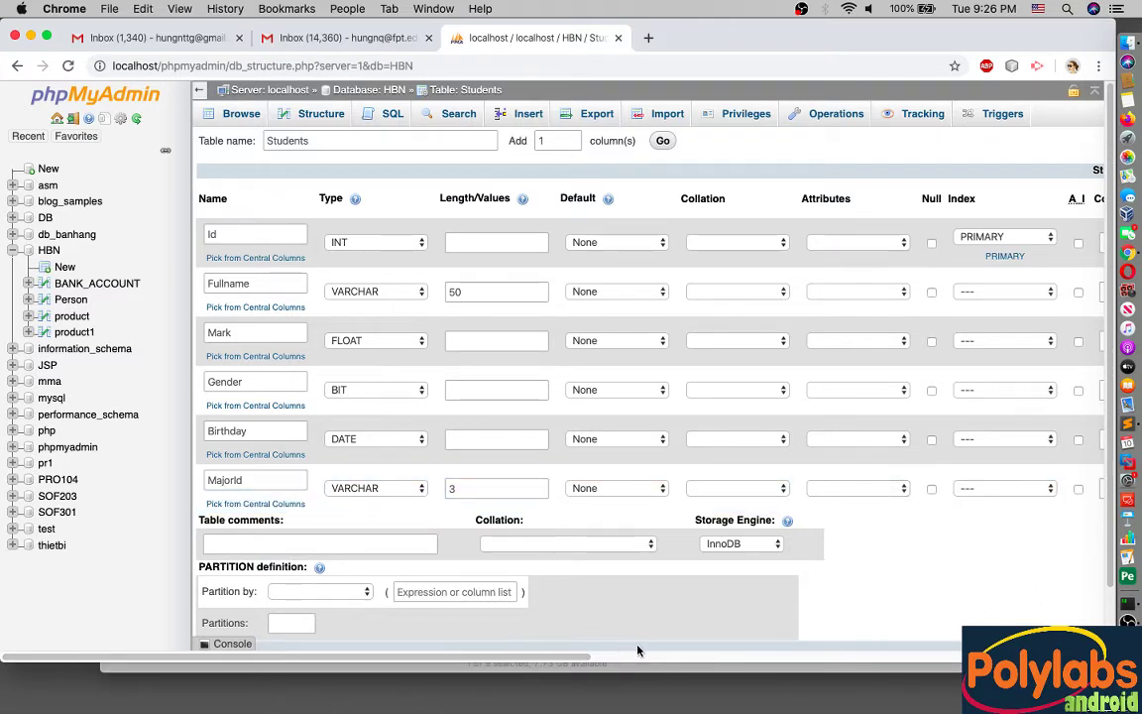
{"action": "left_click_drag", "start_coordinate": [483, 658], "coordinate": [671, 660]}
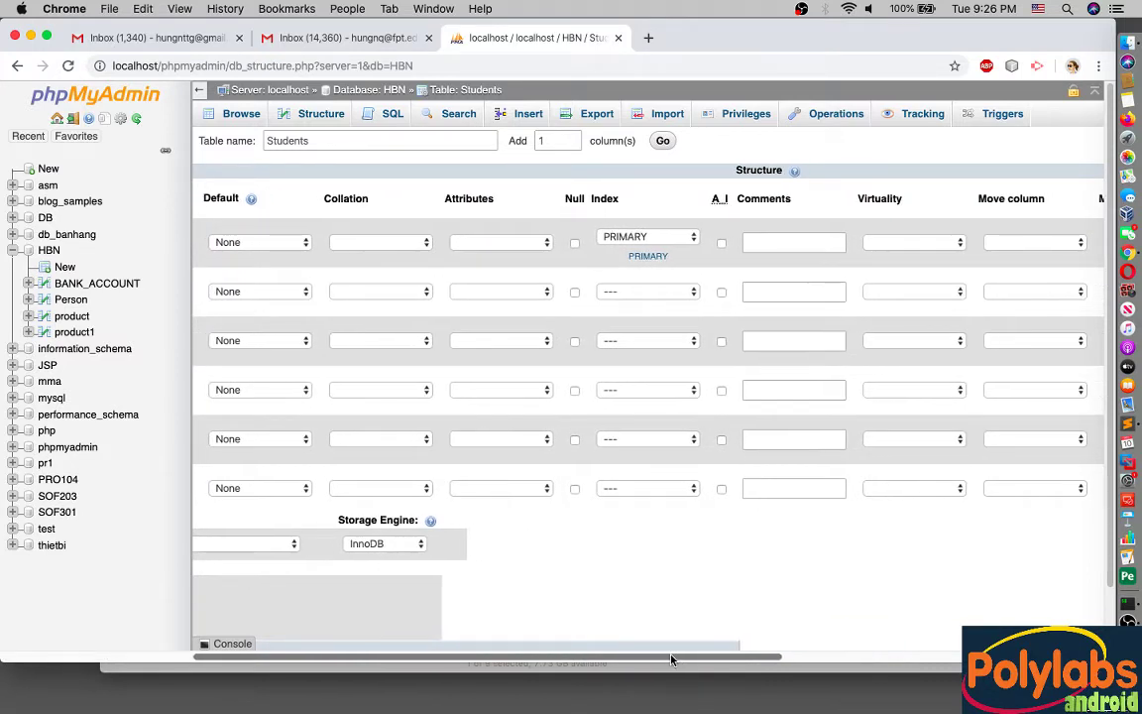
{"action": "left_click", "coordinate": [688, 488]}
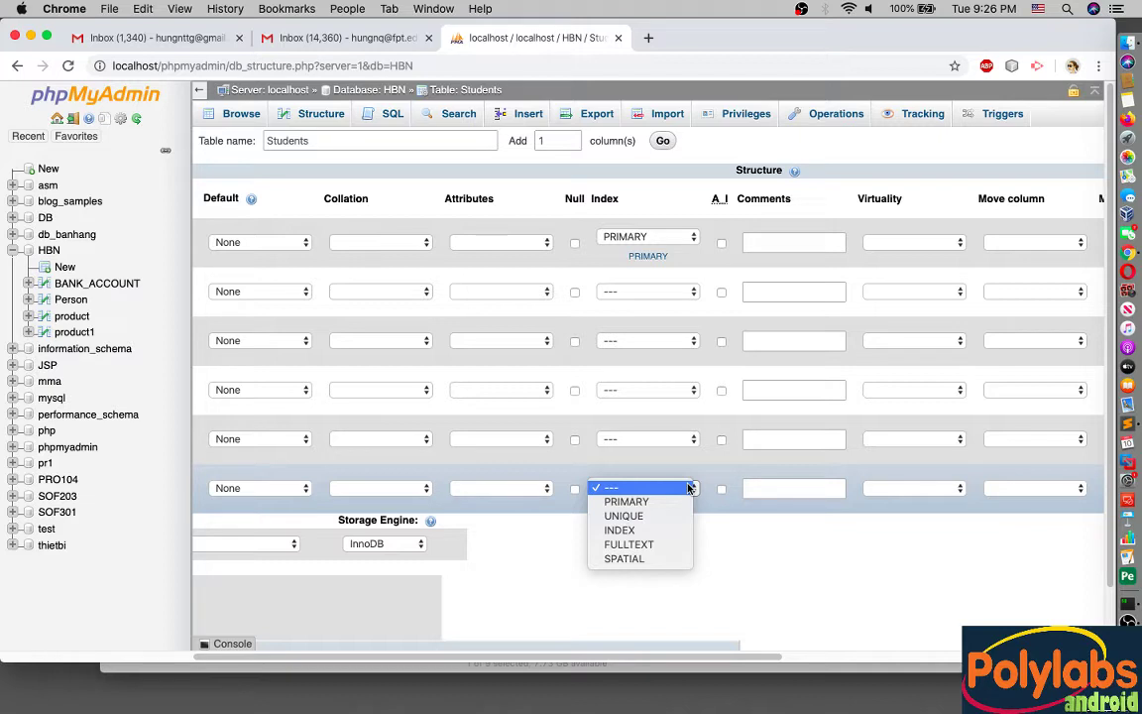
{"action": "left_click", "coordinate": [794, 592]}
{"action": "scroll", "coordinate": [627, 589], "scroll_direction": "left", "scroll_amount": 3}
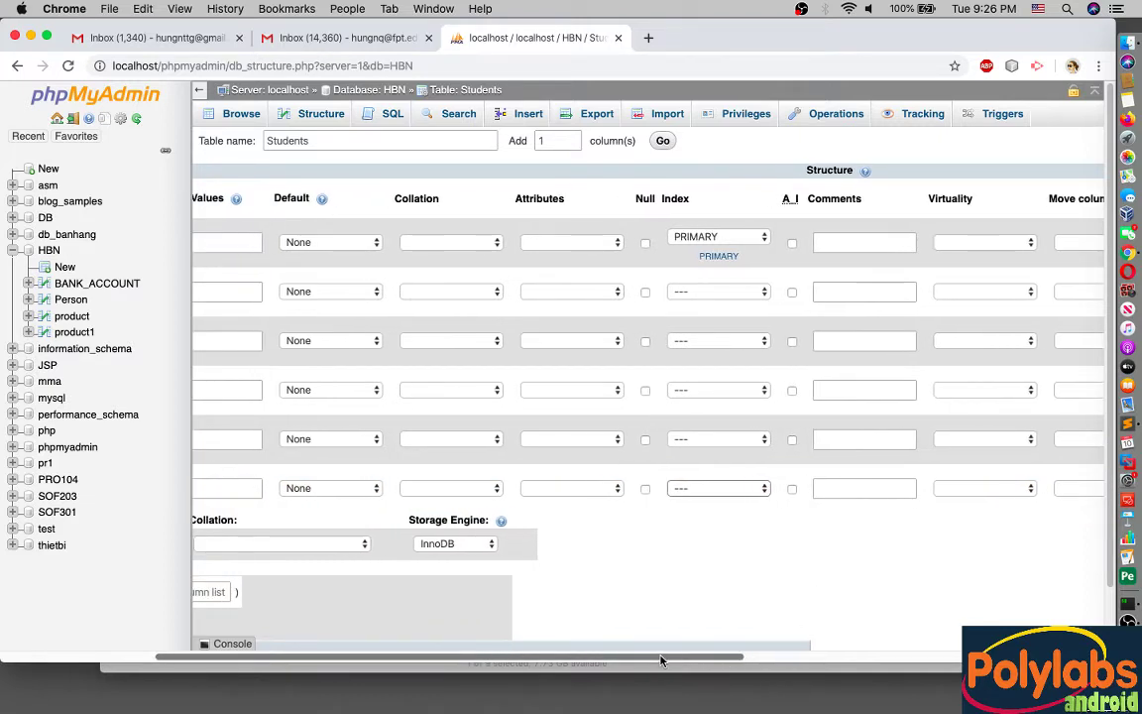
{"action": "scroll", "coordinate": [585, 587], "scroll_direction": "left", "scroll_amount": 8}
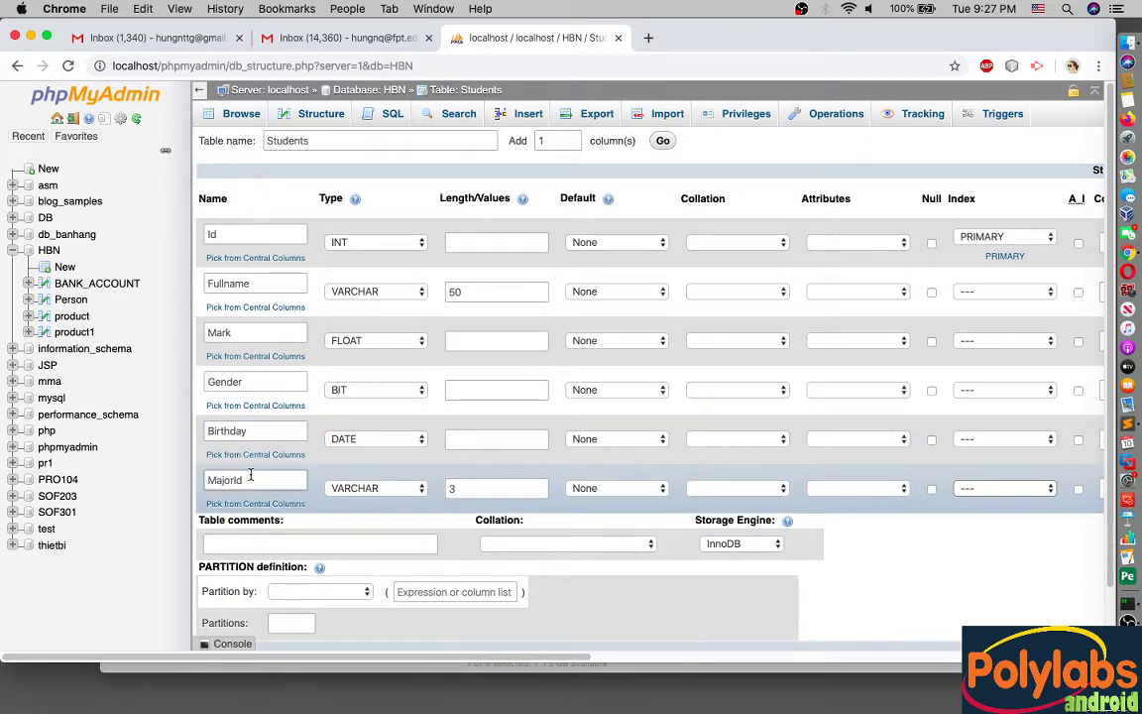
Step: Review MajorId's index, default, collation and attribute options, leaving all unset
{"action": "left_click", "coordinate": [986, 489]}
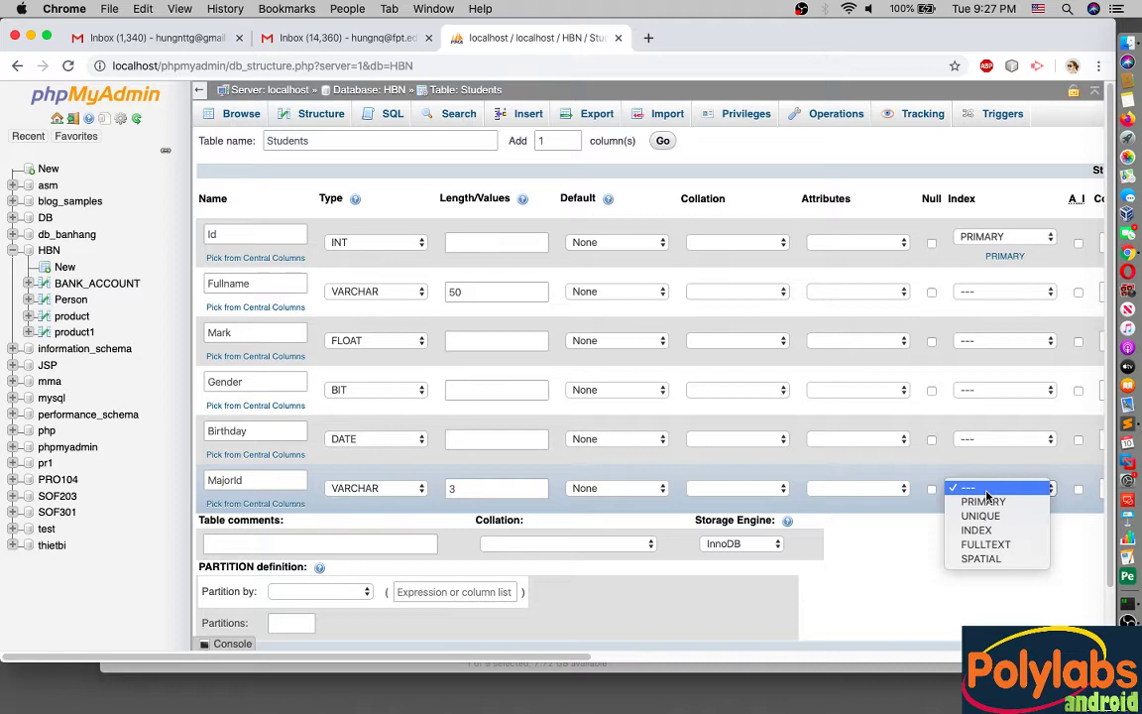
{"action": "left_click", "coordinate": [895, 547]}
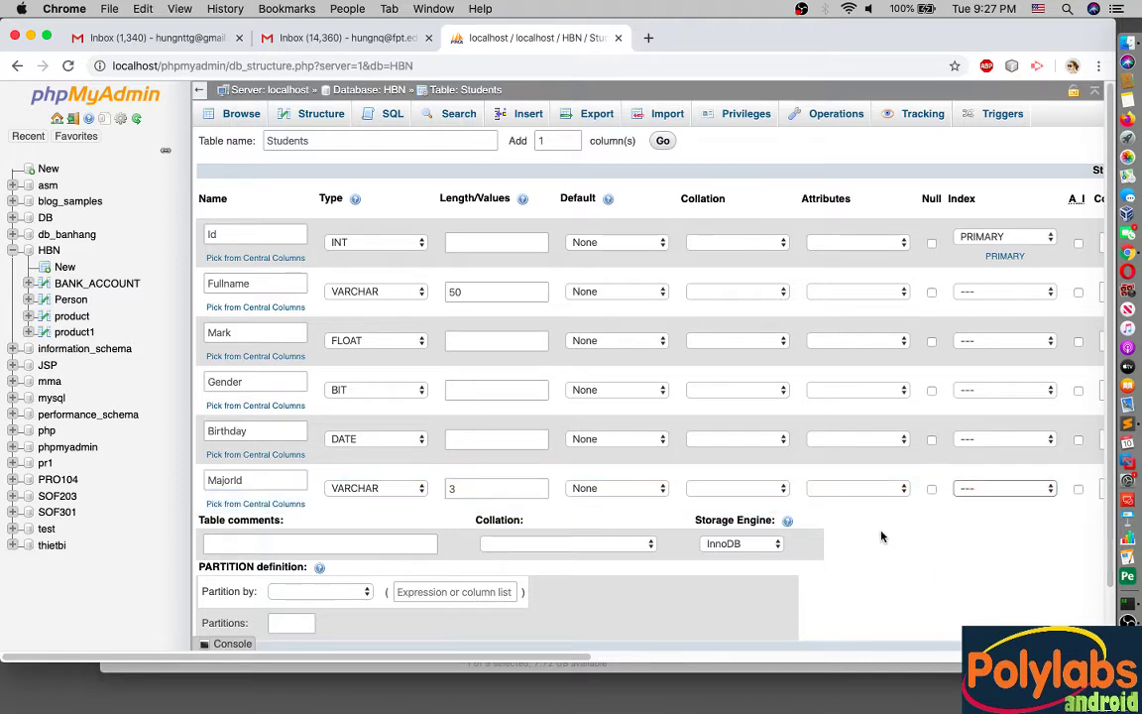
{"action": "left_click", "coordinate": [645, 487]}
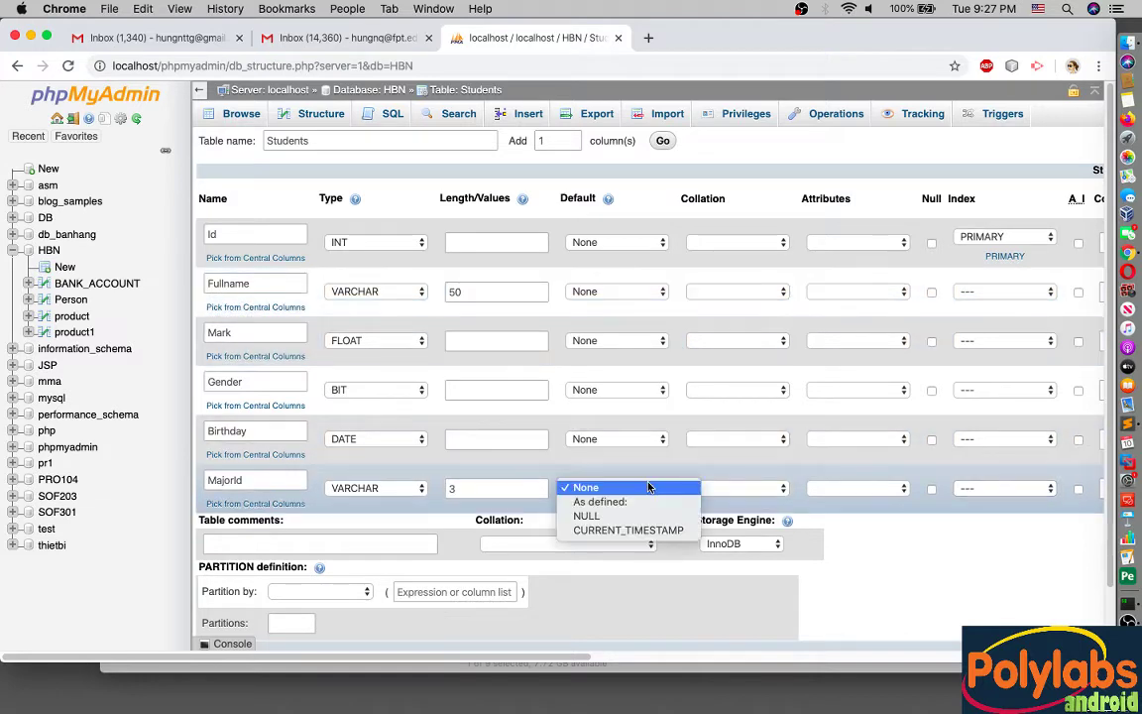
{"action": "left_click", "coordinate": [783, 488]}
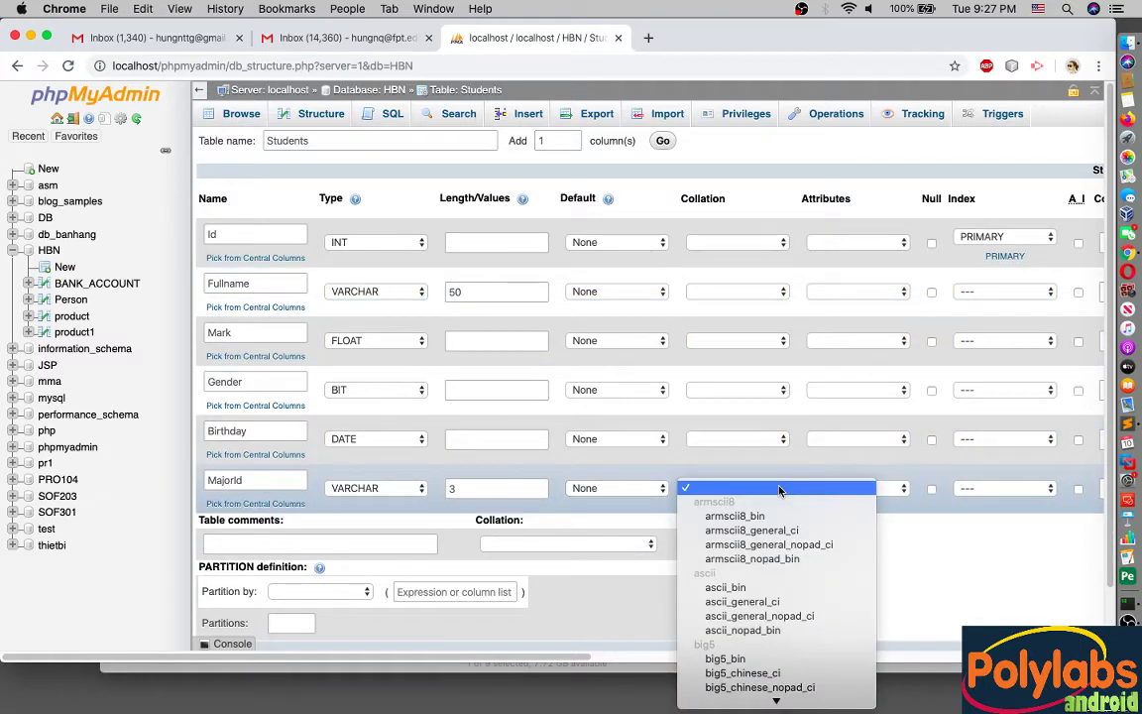
{"action": "left_click", "coordinate": [905, 491]}
{"action": "left_click", "coordinate": [904, 489]}
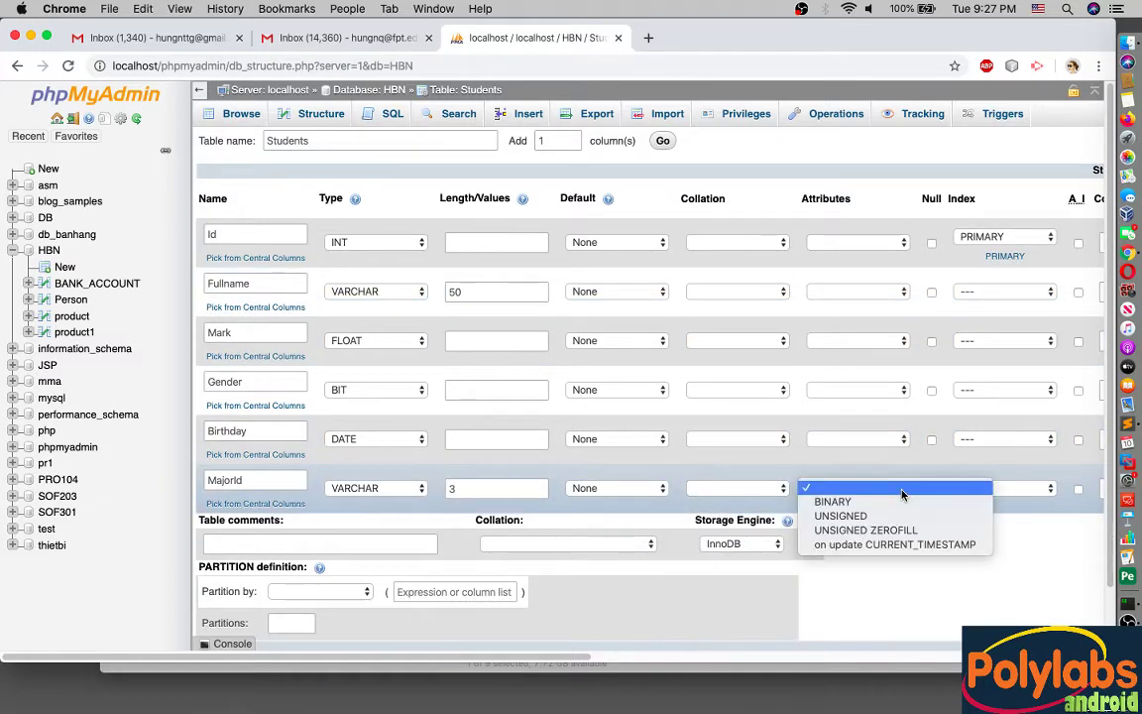
{"action": "left_click", "coordinate": [1046, 567]}
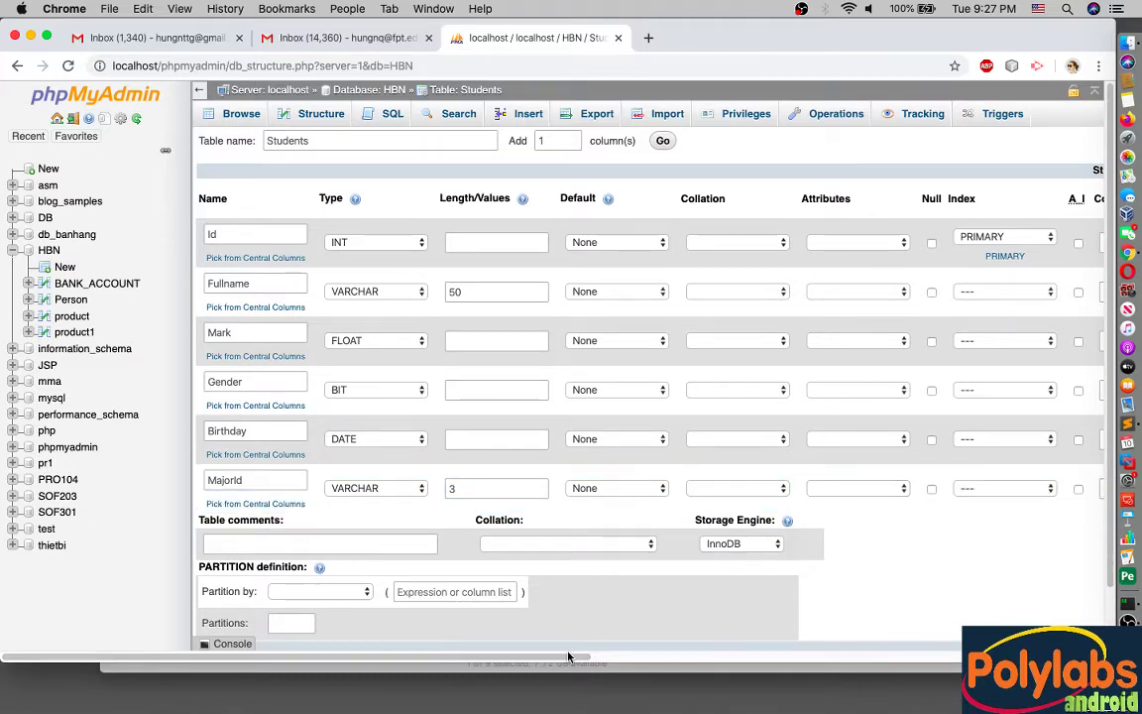
{"action": "left_click_drag", "start_coordinate": [569, 656], "coordinate": [503, 655]}
{"action": "scroll", "coordinate": [357, 560], "scroll_direction": "down", "scroll_amount": 3}
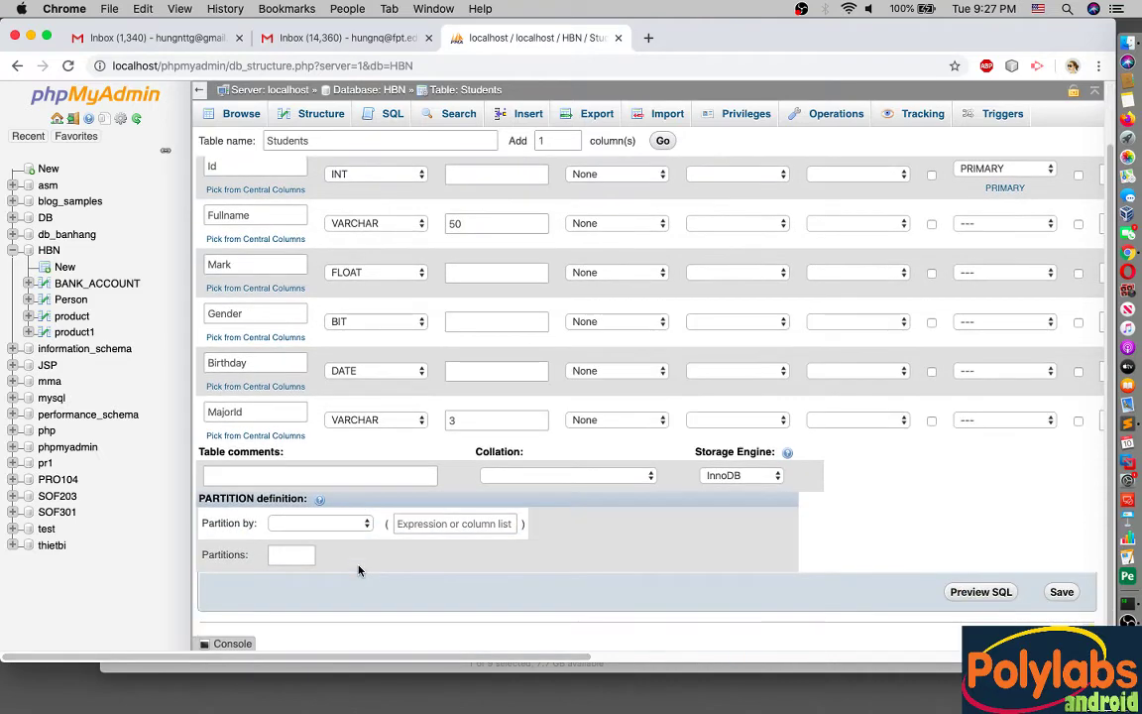
Step: Save the Students table, fixing the invalid-length alert by giving Gender length 1
{"action": "left_click", "coordinate": [1061, 593]}
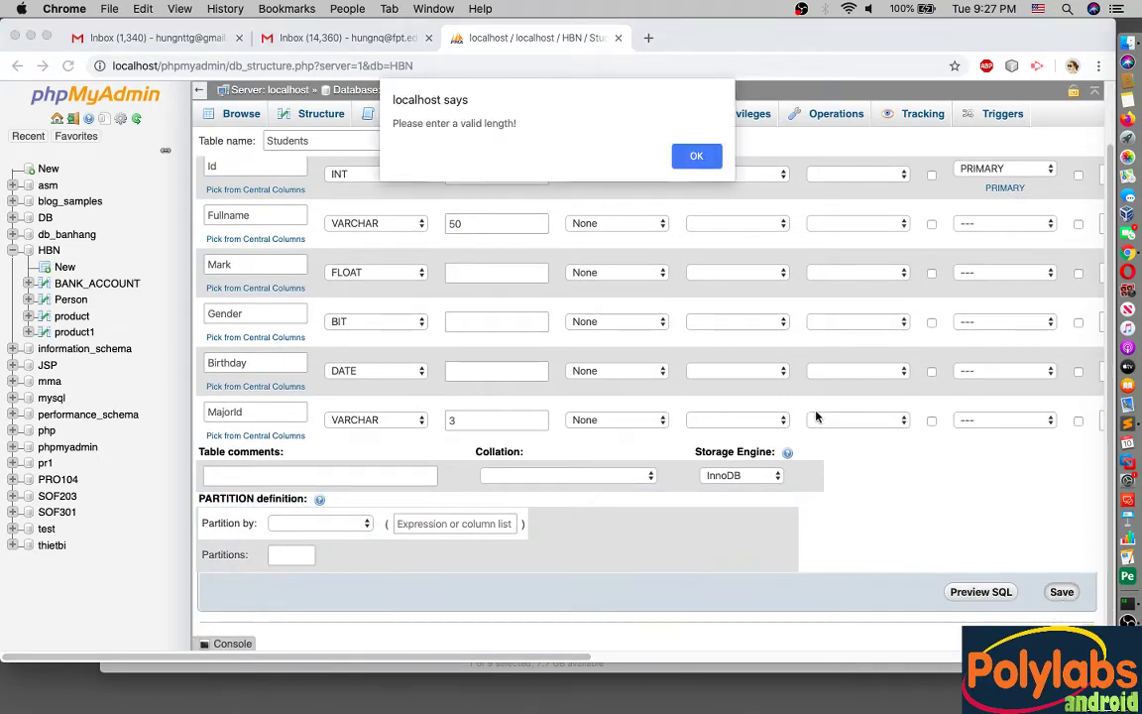
{"action": "left_click", "coordinate": [697, 155]}
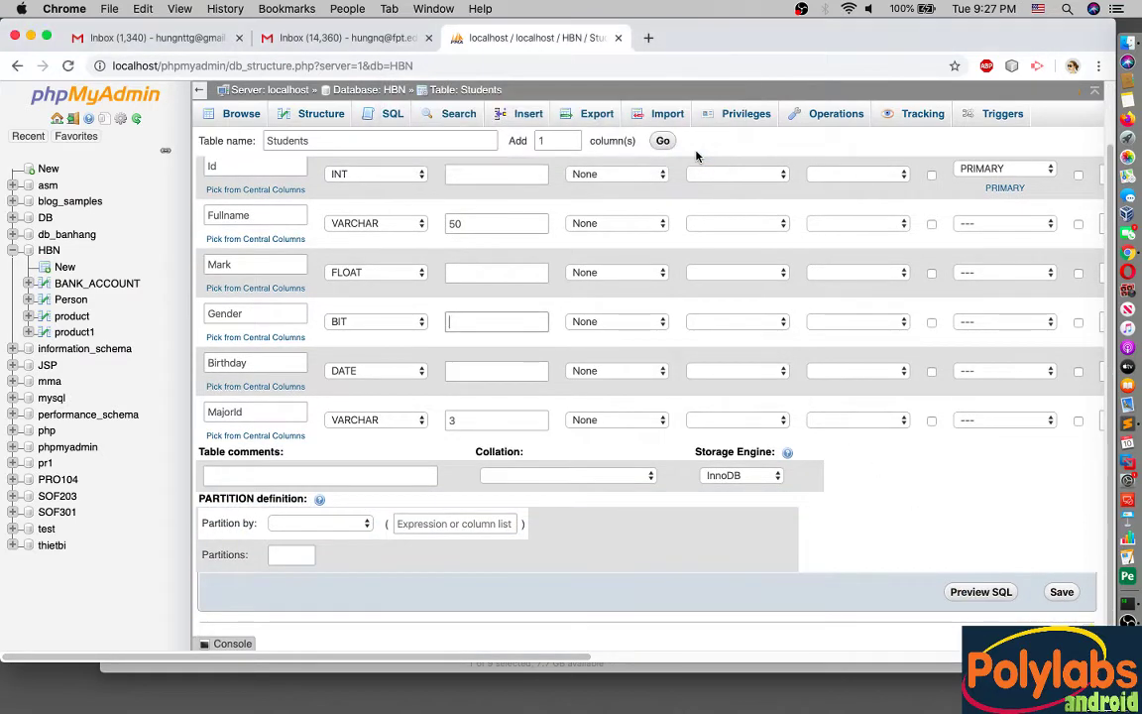
{"action": "scroll", "coordinate": [753, 372], "scroll_direction": "up", "scroll_amount": 3}
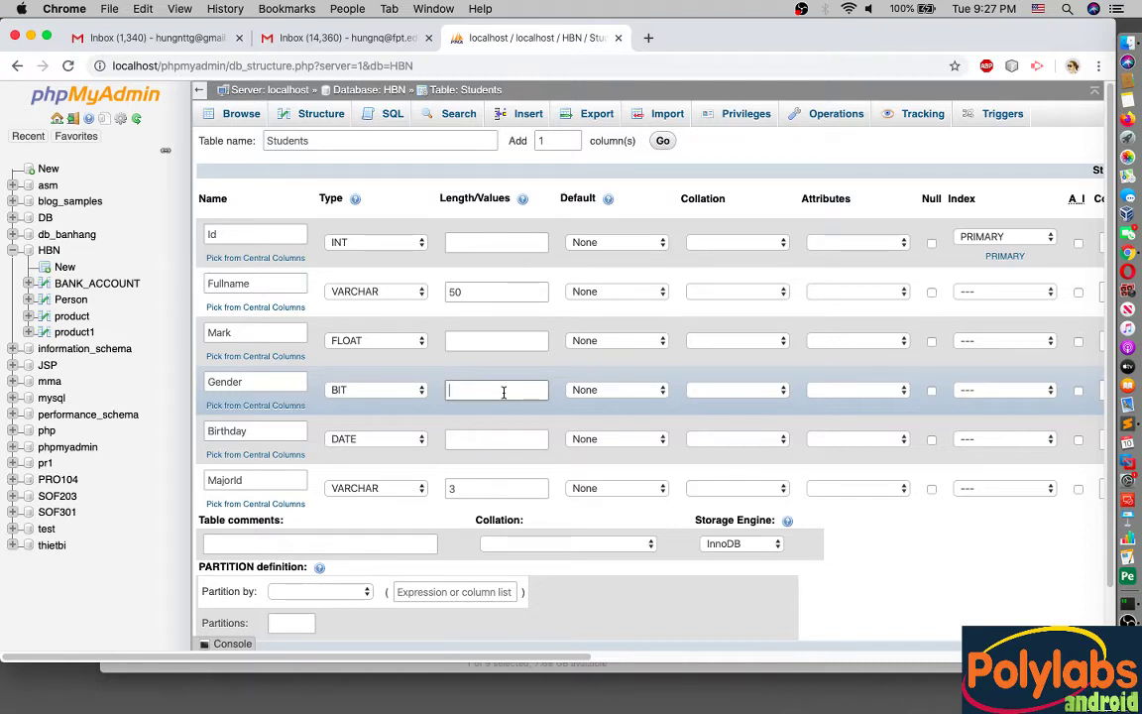
{"action": "type", "text": "8"}
{"action": "key", "text": "BackSpace"}
{"action": "type", "text": "1"}
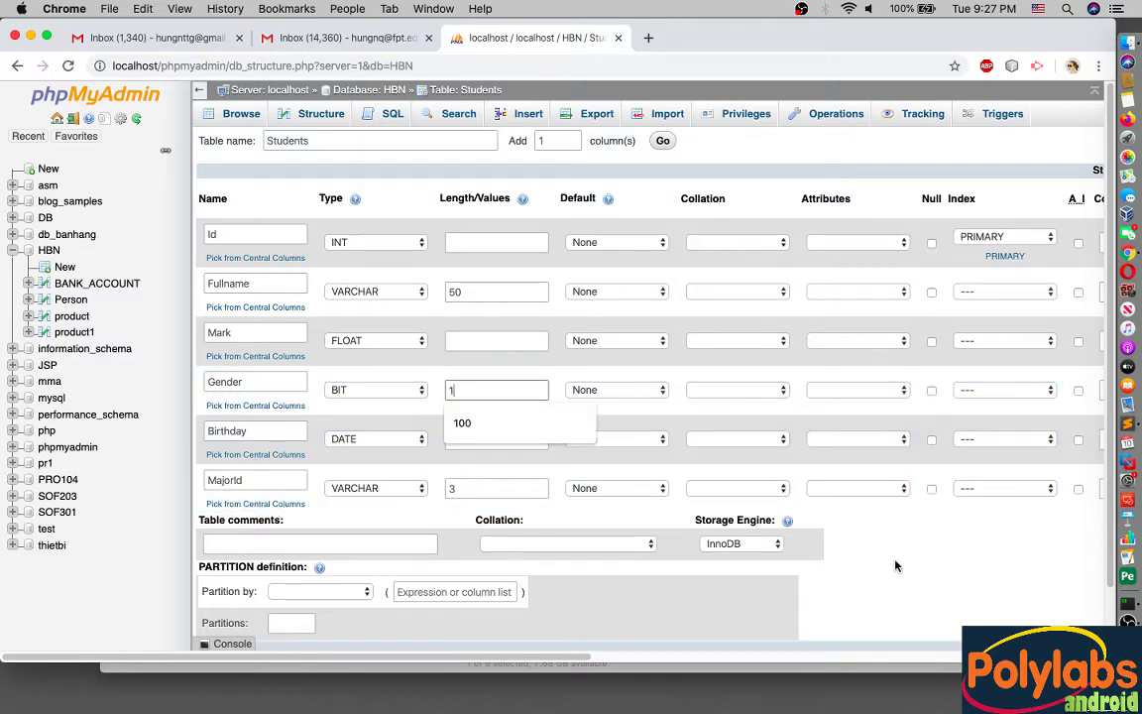
{"action": "scroll", "coordinate": [996, 593], "scroll_direction": "down", "scroll_amount": 2}
{"action": "left_click", "coordinate": [1054, 592]}
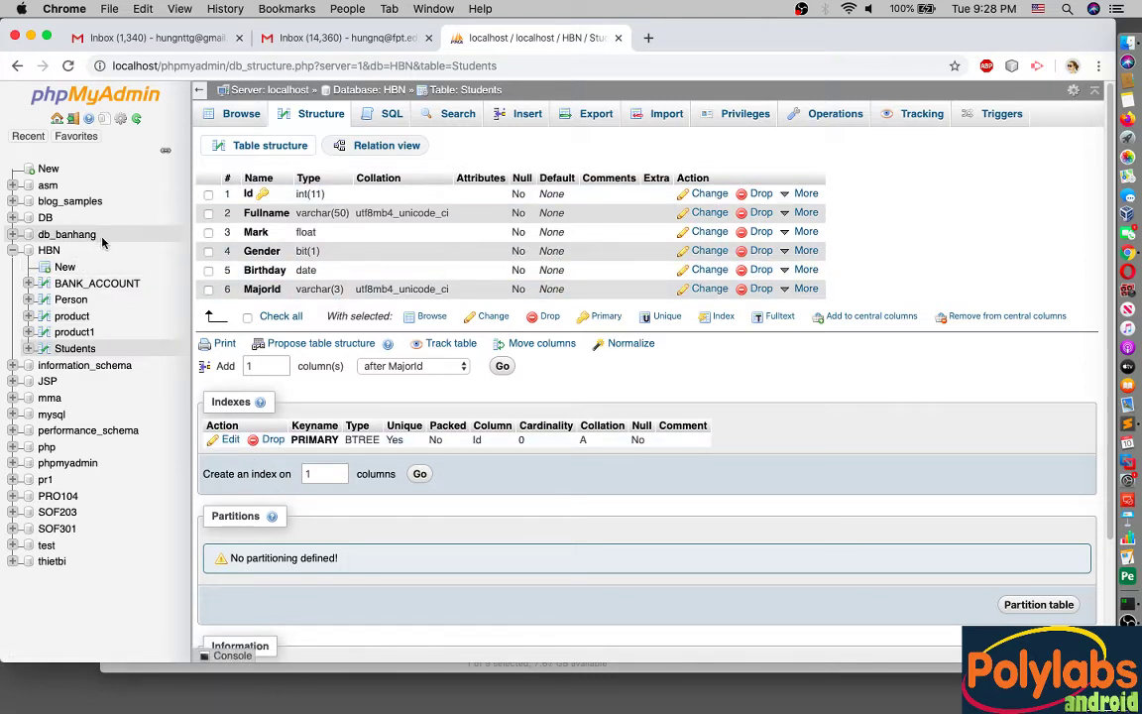
Step: From the HBN overview, start a new table named Majors with 2 columns
{"action": "left_click", "coordinate": [59, 266]}
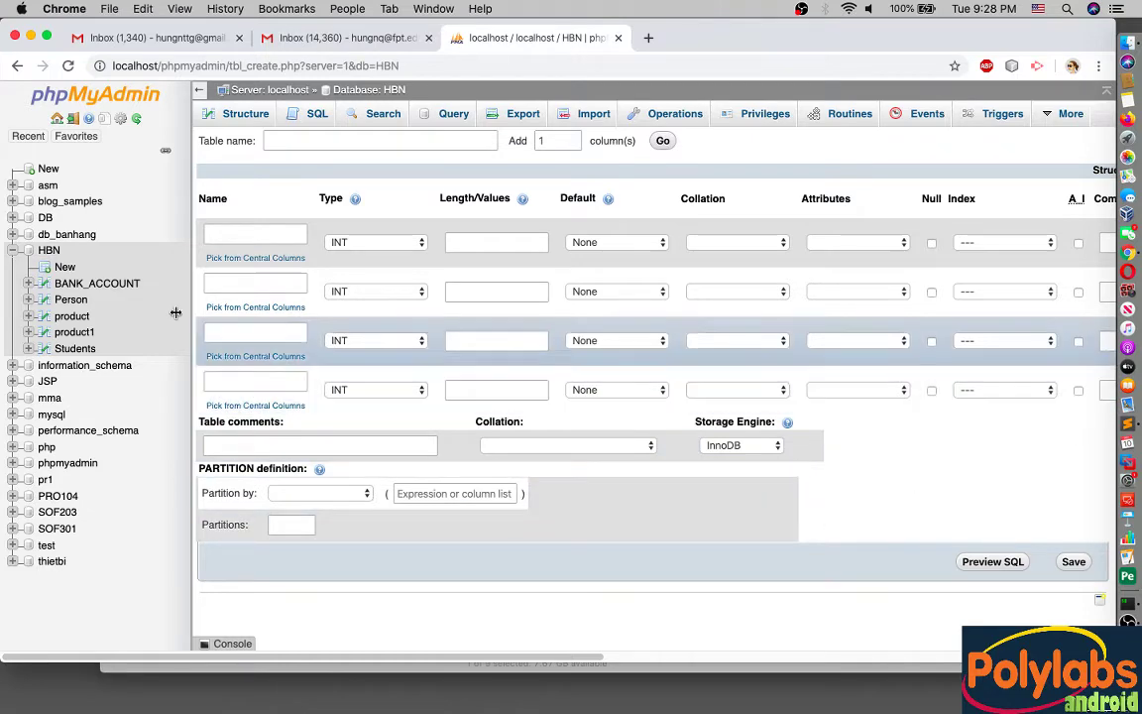
{"action": "left_click", "coordinate": [49, 250]}
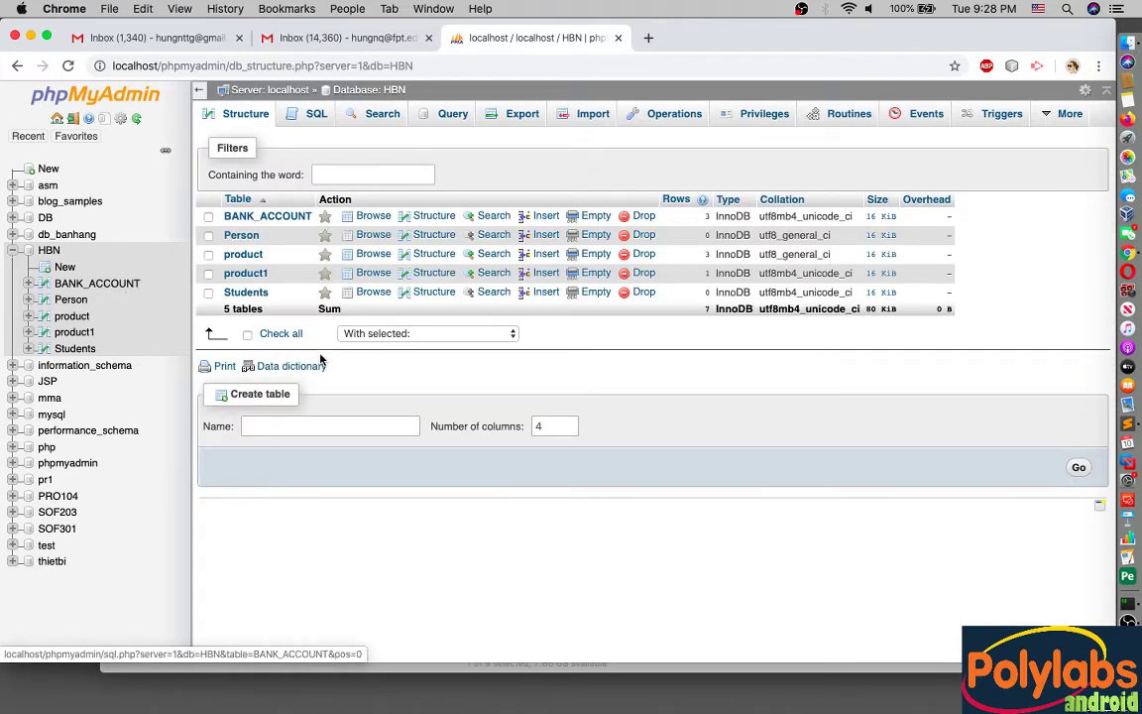
{"action": "left_click", "coordinate": [310, 425]}
{"action": "type", "text": "M"}
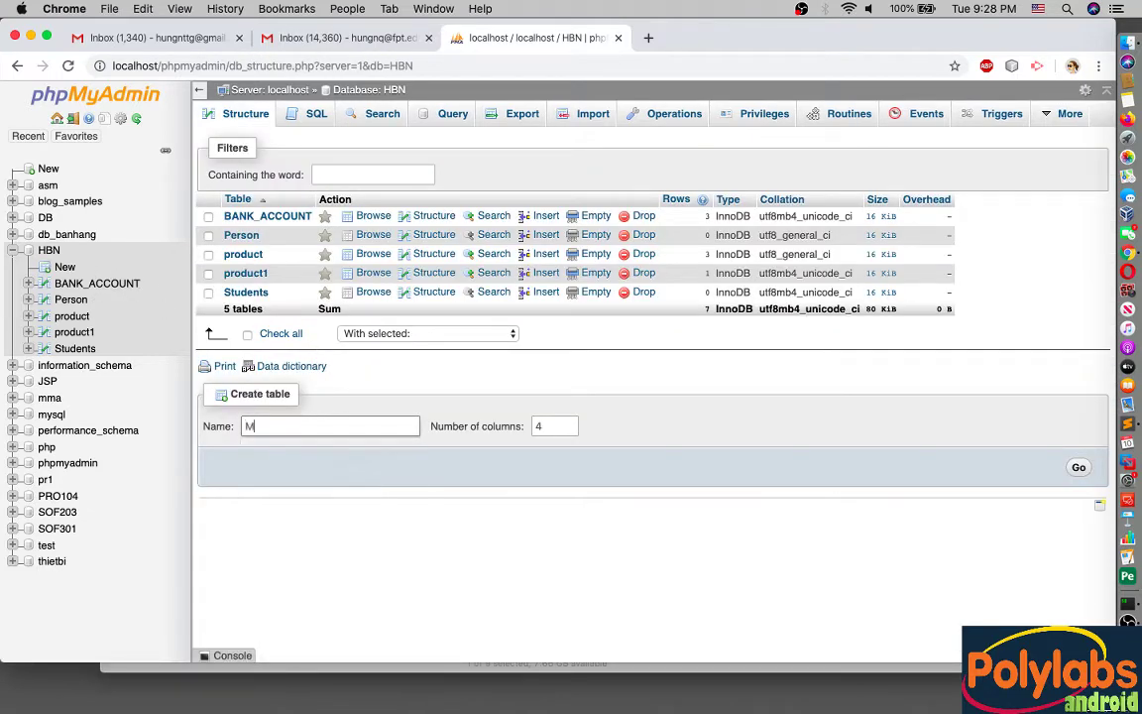
{"action": "type", "text": "ajors"}
{"action": "double_click", "coordinate": [555, 425]}
{"action": "type", "text": "3"}
{"action": "key", "text": "BackSpace"}
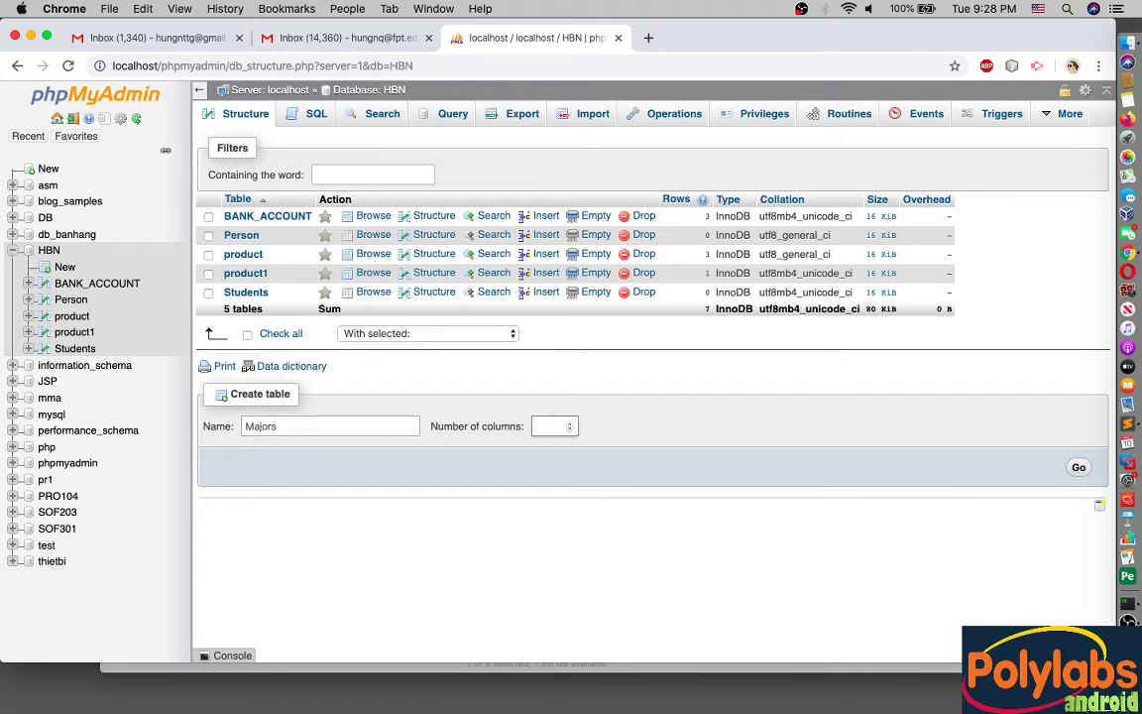
{"action": "type", "text": "2"}
{"action": "left_click", "coordinate": [1076, 468]}
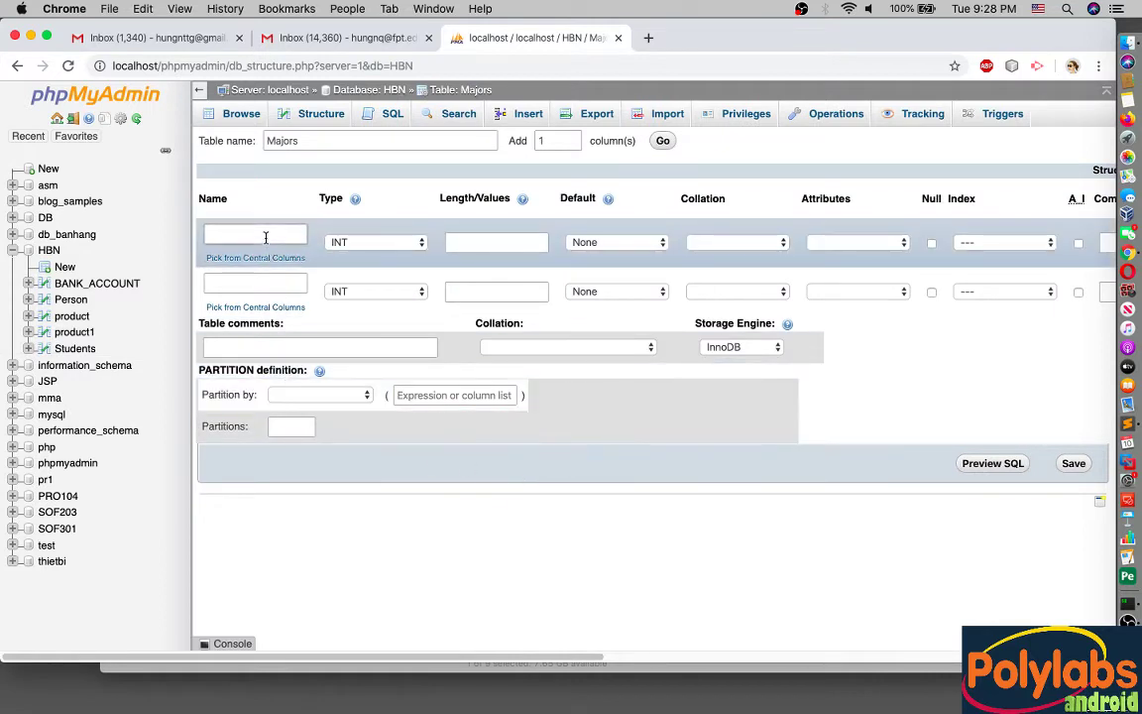
Step: Define the first column Id as VARCHAR(3) and make it the PRIMARY key
{"action": "left_click", "coordinate": [262, 233]}
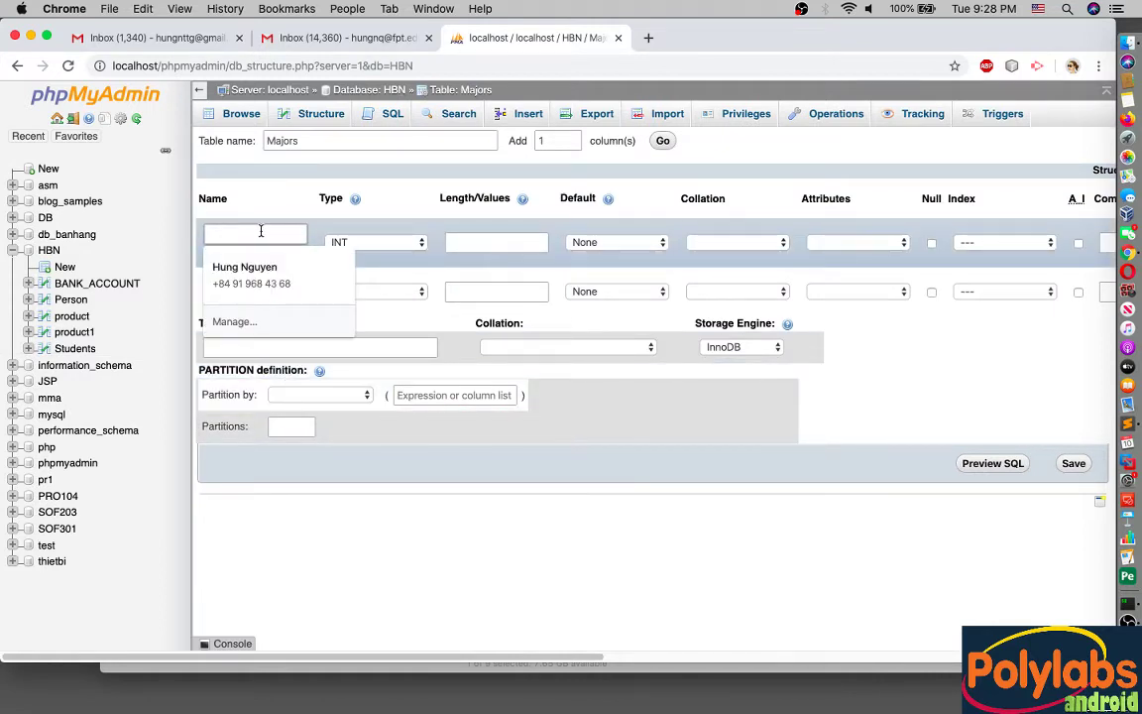
{"action": "type", "text": "i"}
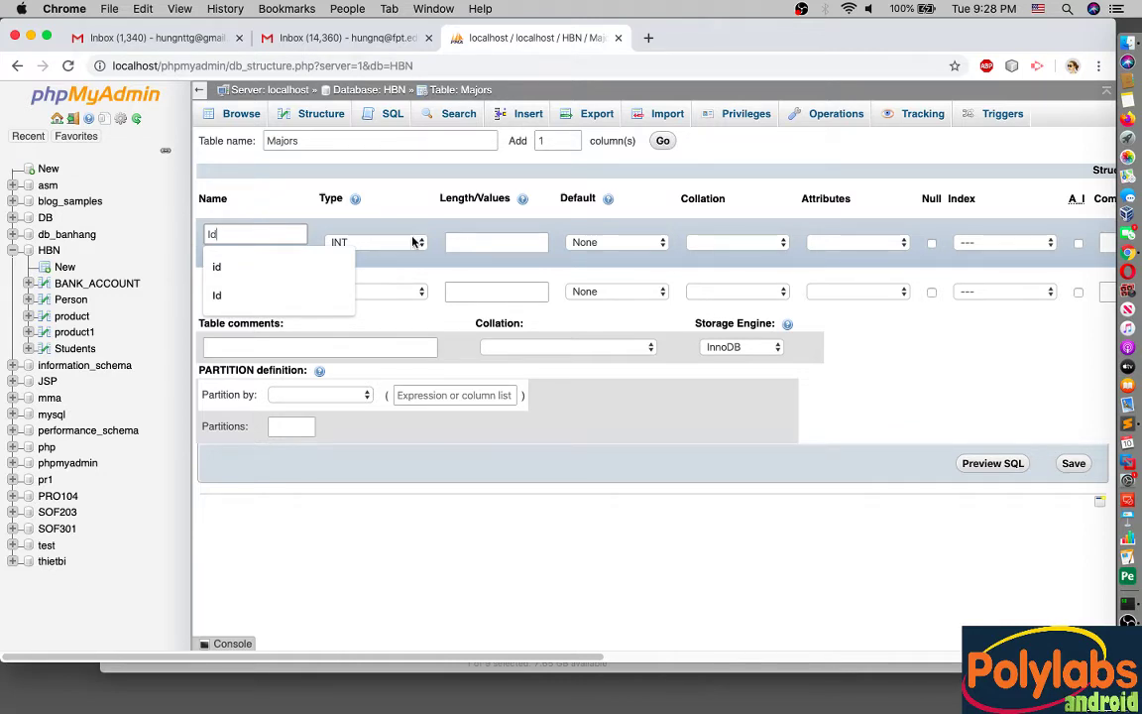
{"action": "left_click", "coordinate": [415, 242]}
{"action": "left_click", "coordinate": [442, 255]}
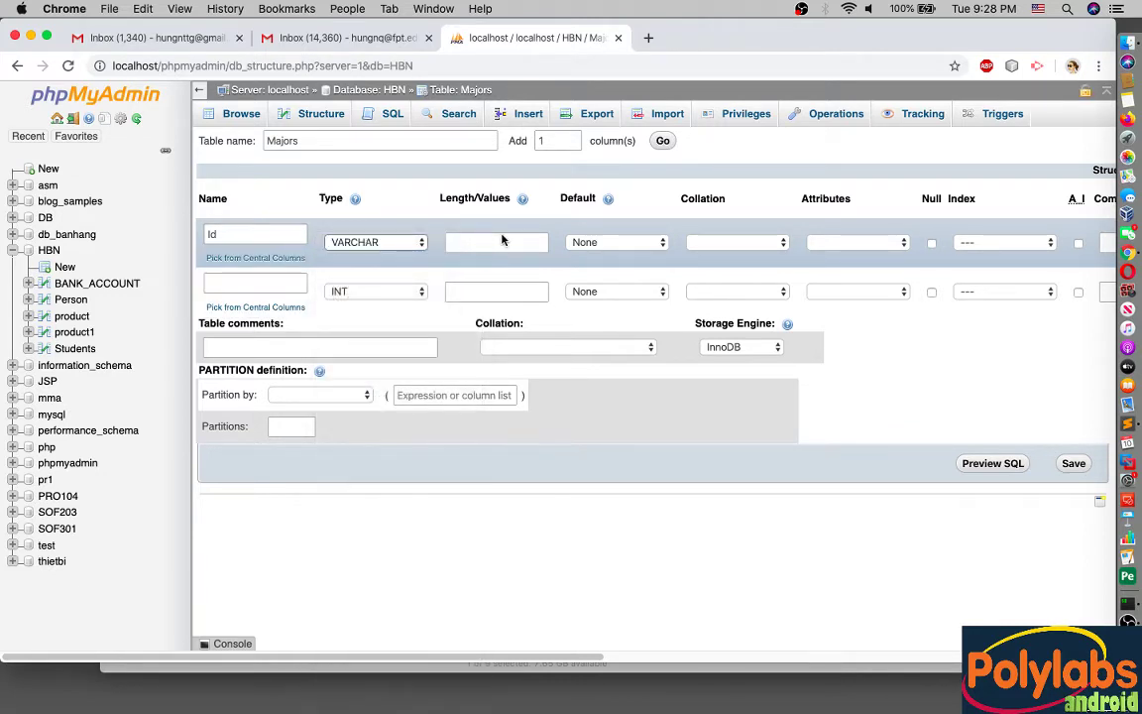
{"action": "left_click", "coordinate": [503, 241]}
{"action": "type", "text": "3"}
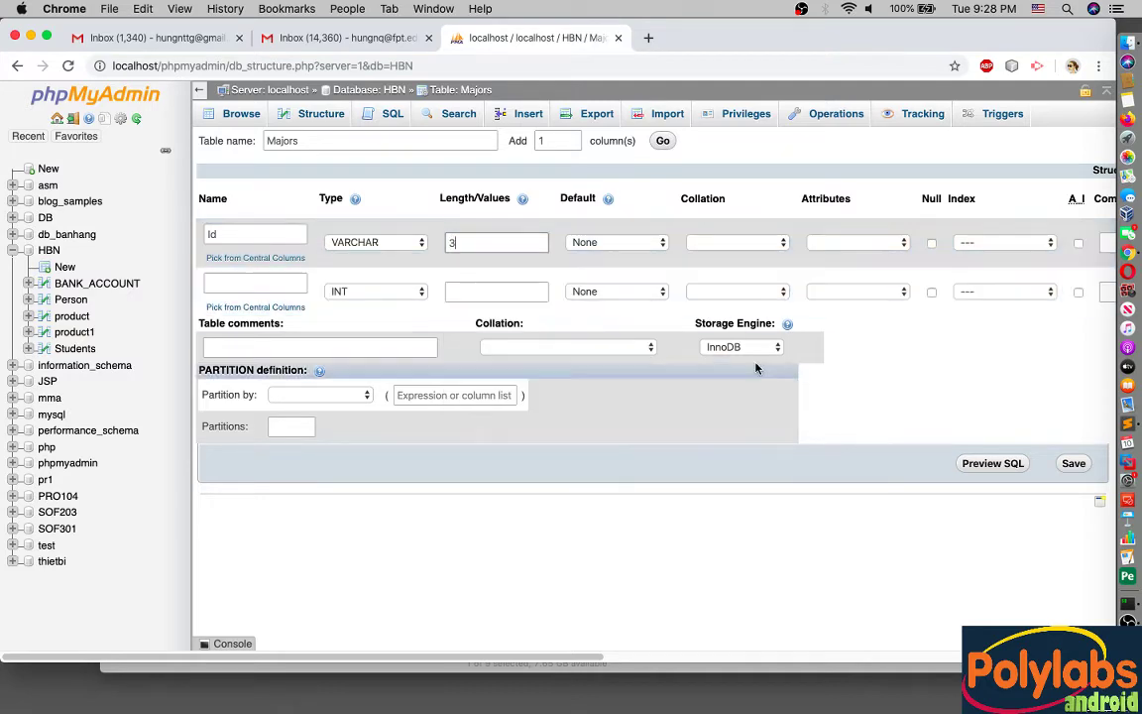
{"action": "left_click", "coordinate": [1009, 243]}
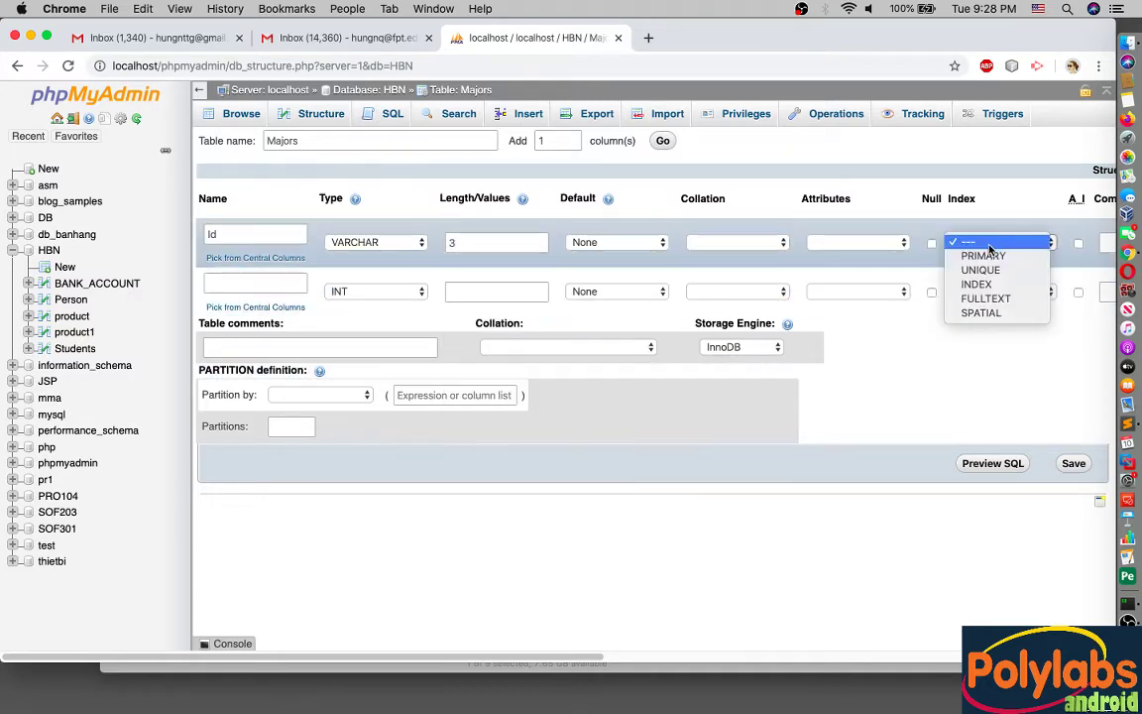
{"action": "left_click", "coordinate": [987, 256]}
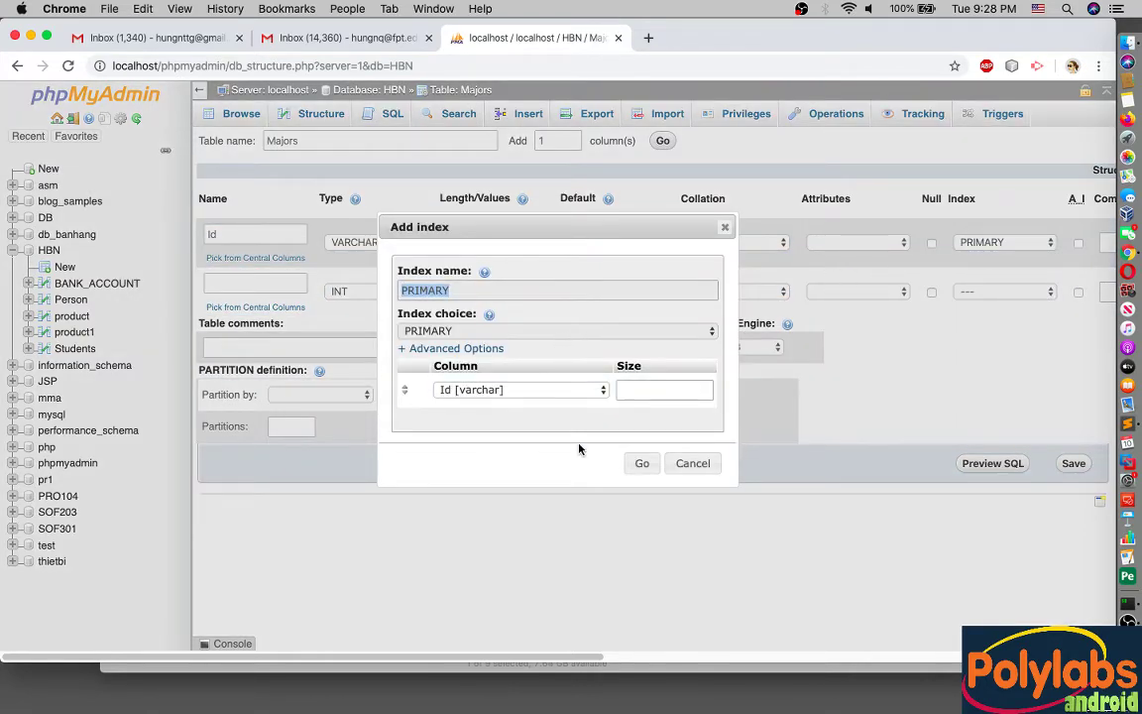
{"action": "left_click", "coordinate": [637, 468]}
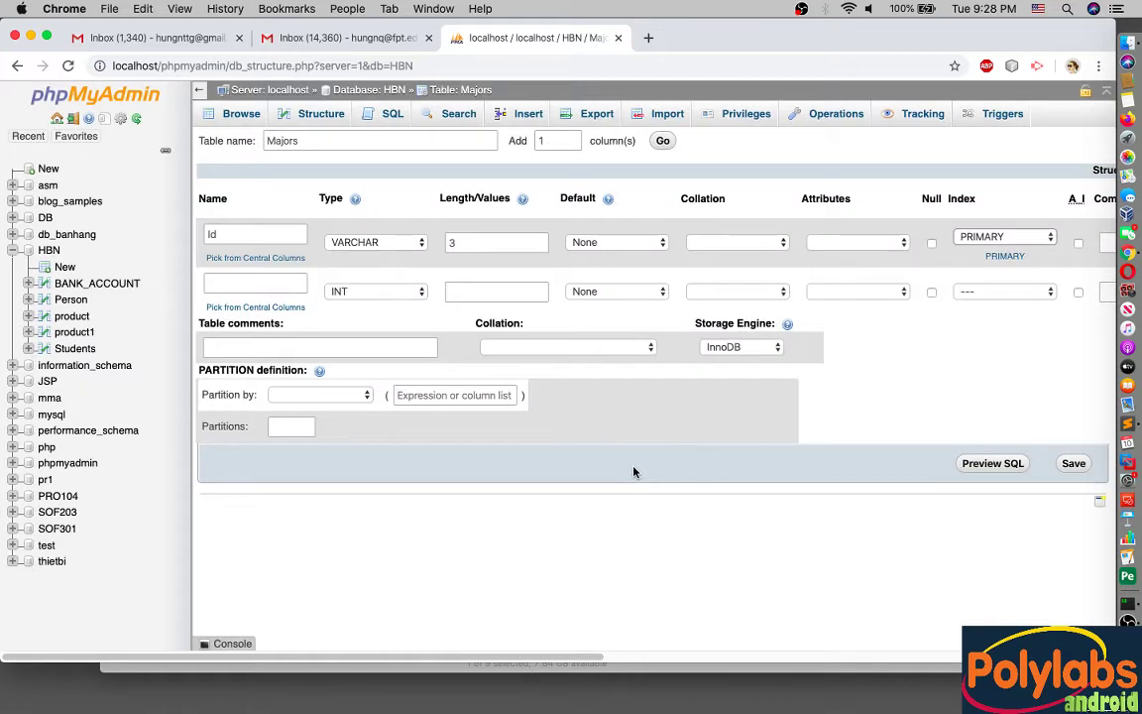
Step: Add a Name column as VARCHAR(50) and save the Majors table
{"action": "left_click", "coordinate": [254, 287]}
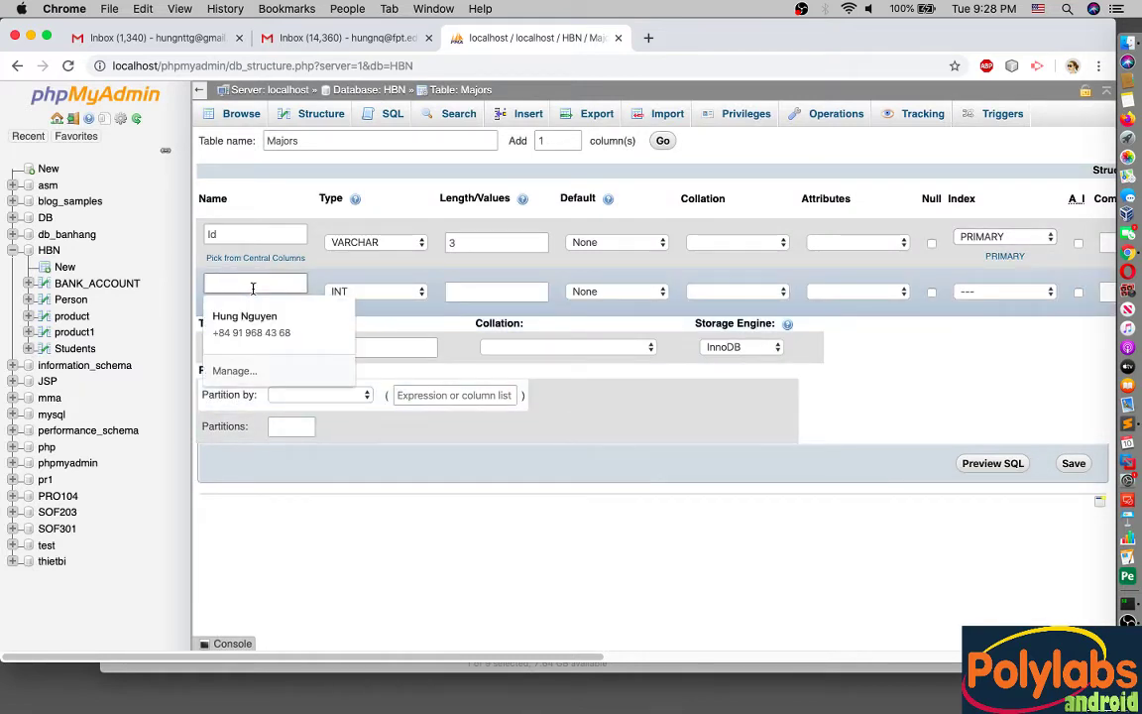
{"action": "type", "text": "Name"}
{"action": "left_click", "coordinate": [405, 292]}
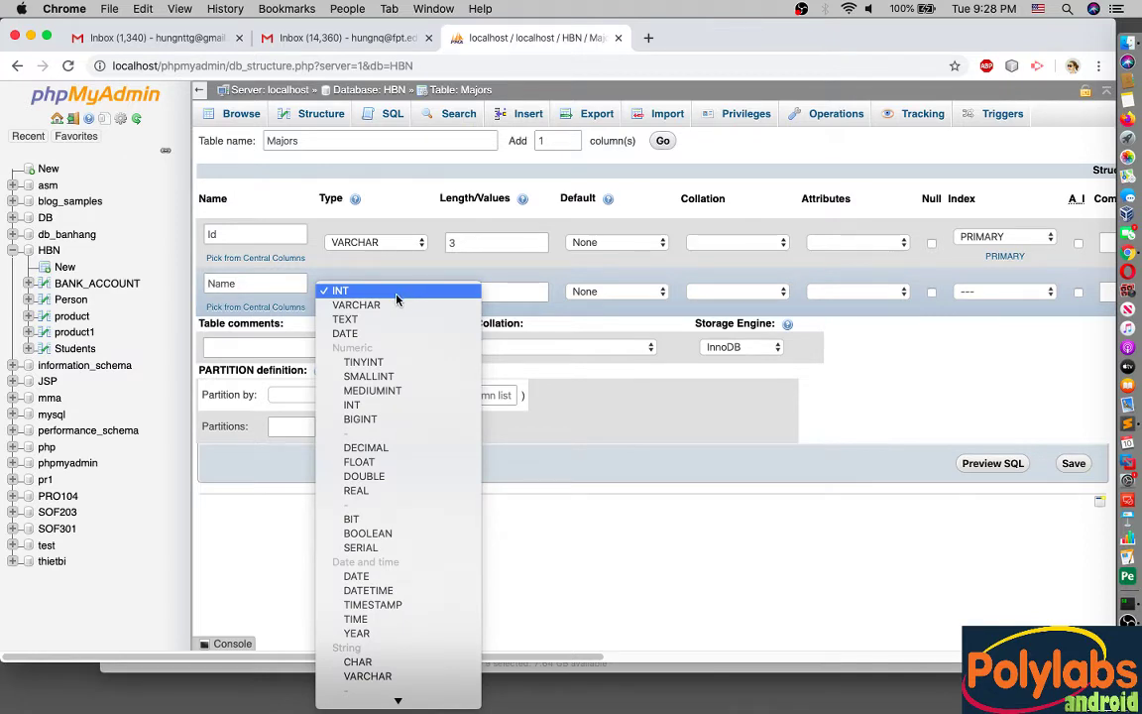
{"action": "left_click", "coordinate": [359, 305]}
{"action": "left_click", "coordinate": [481, 289]}
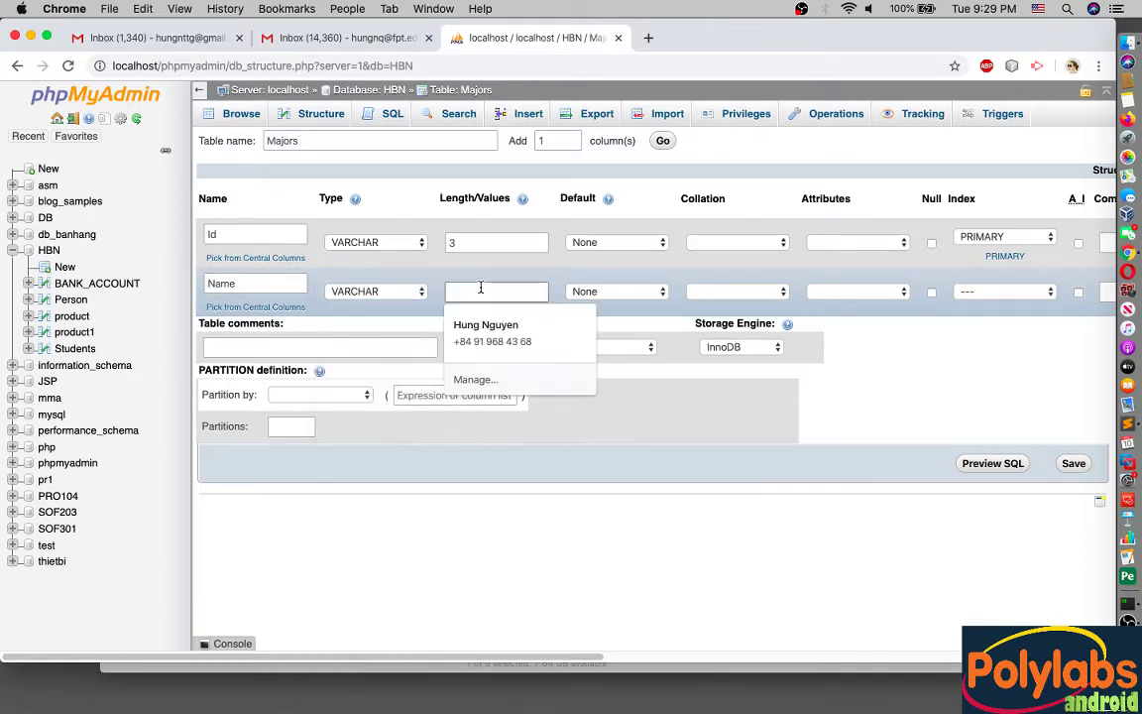
{"action": "type", "text": "50"}
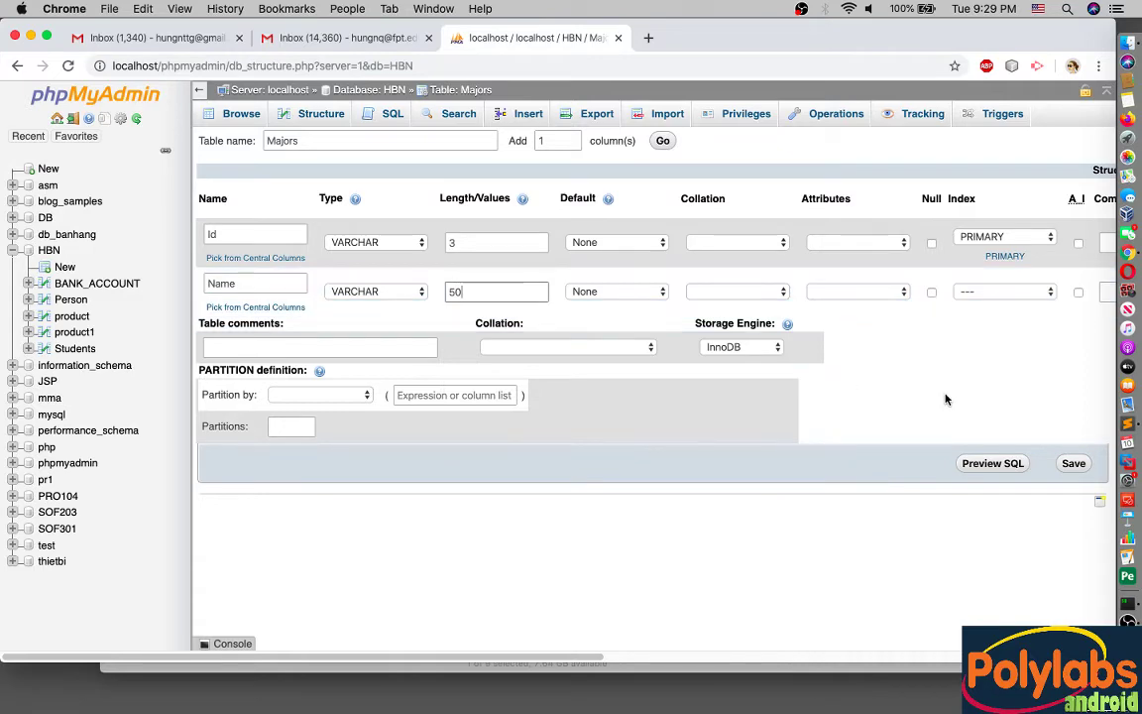
{"action": "left_click", "coordinate": [941, 380]}
{"action": "left_click", "coordinate": [1072, 463]}
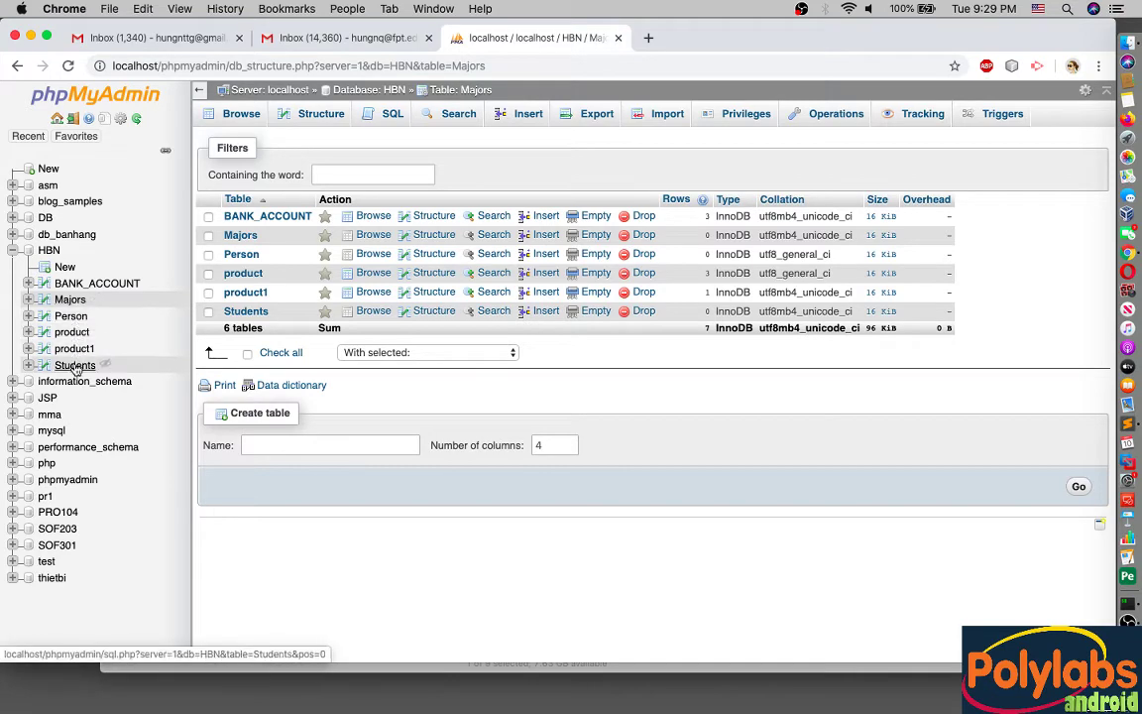
Step: Browse the Majors and Students tables in turn, finishing on the empty Majors table
{"action": "left_click", "coordinate": [69, 300]}
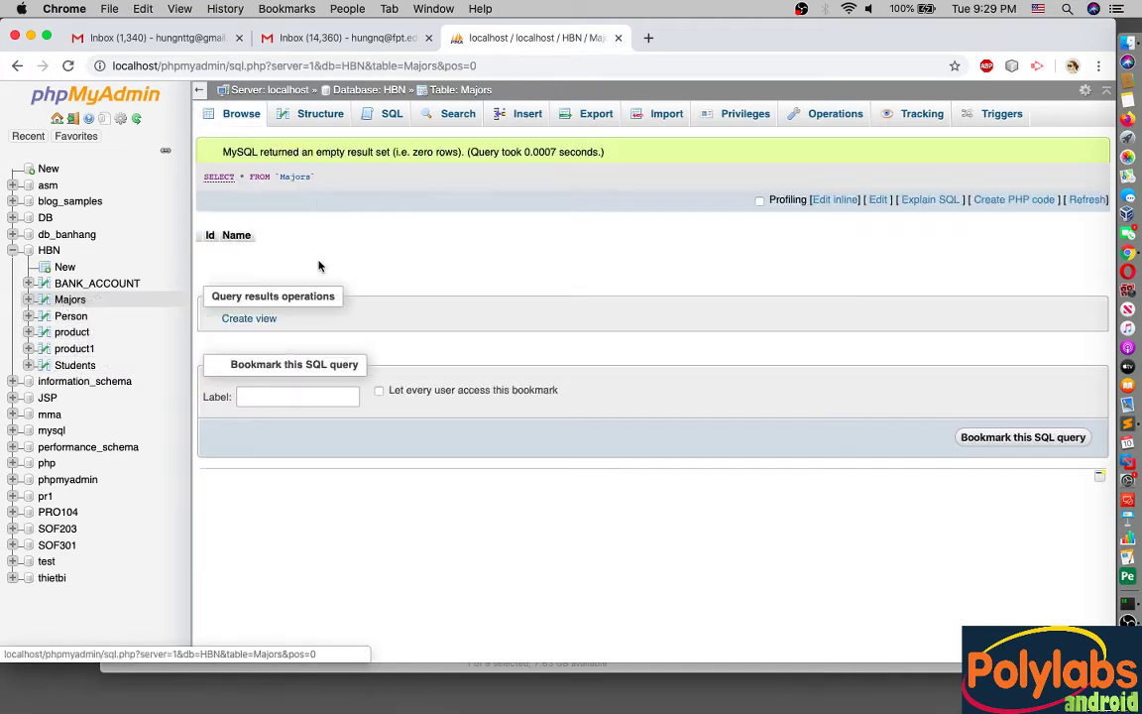
{"action": "left_click", "coordinate": [75, 366]}
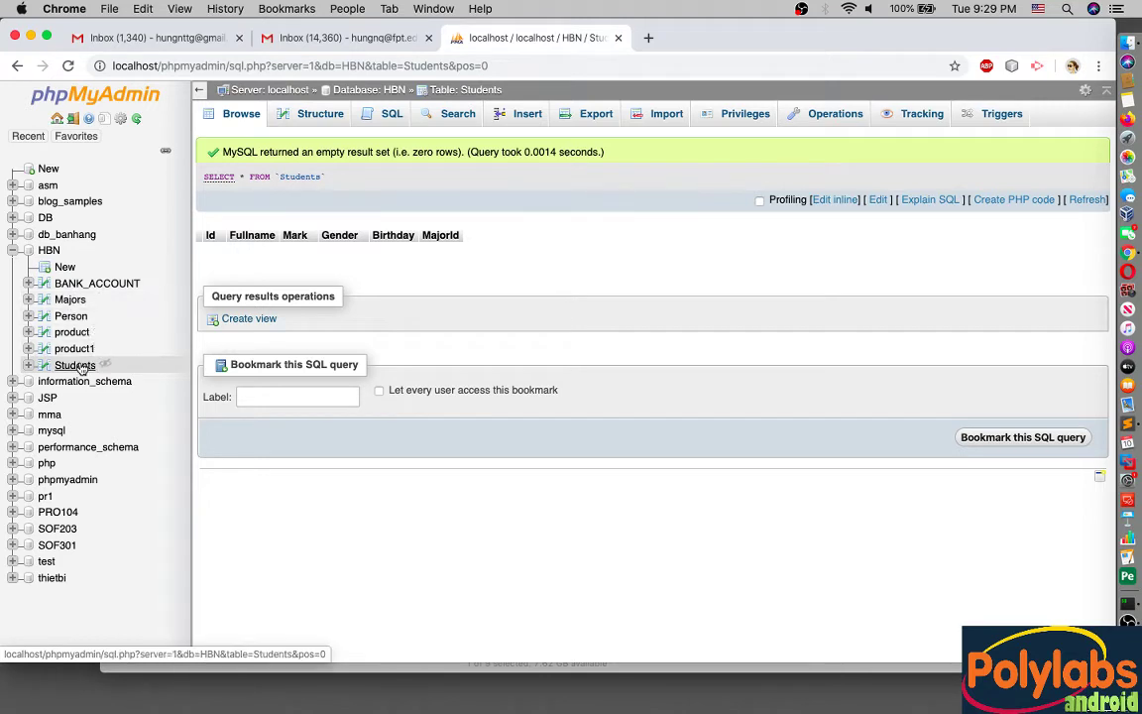
{"action": "left_click", "coordinate": [69, 299]}
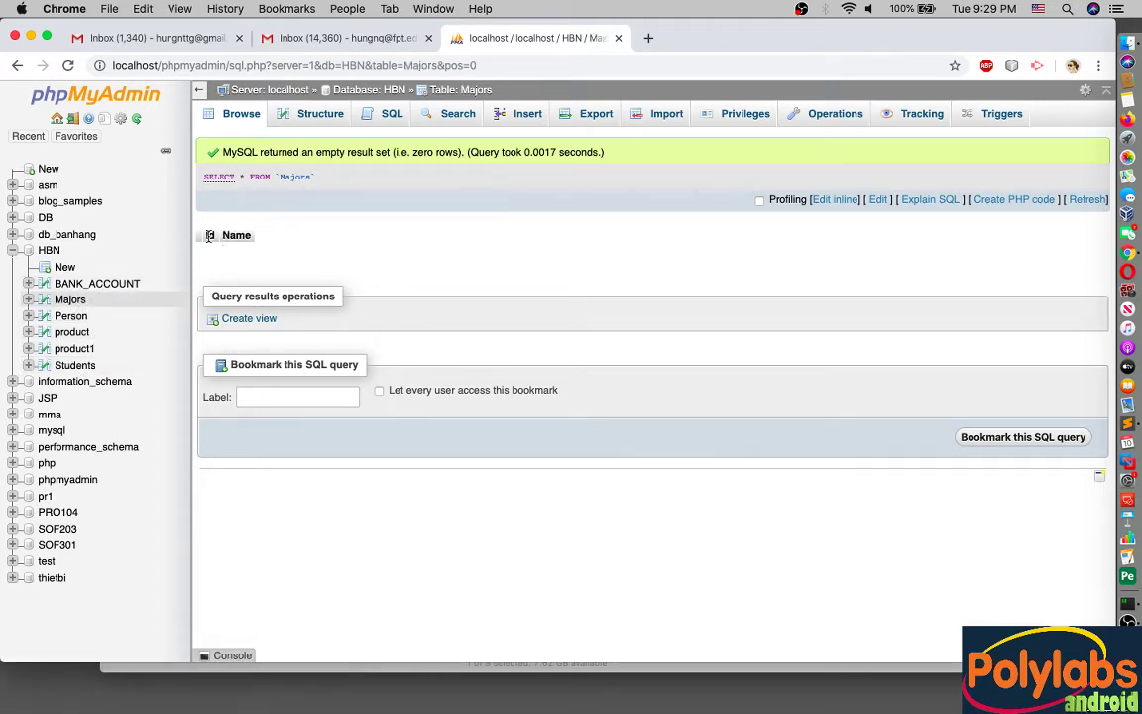
{"action": "left_click", "coordinate": [89, 365]}
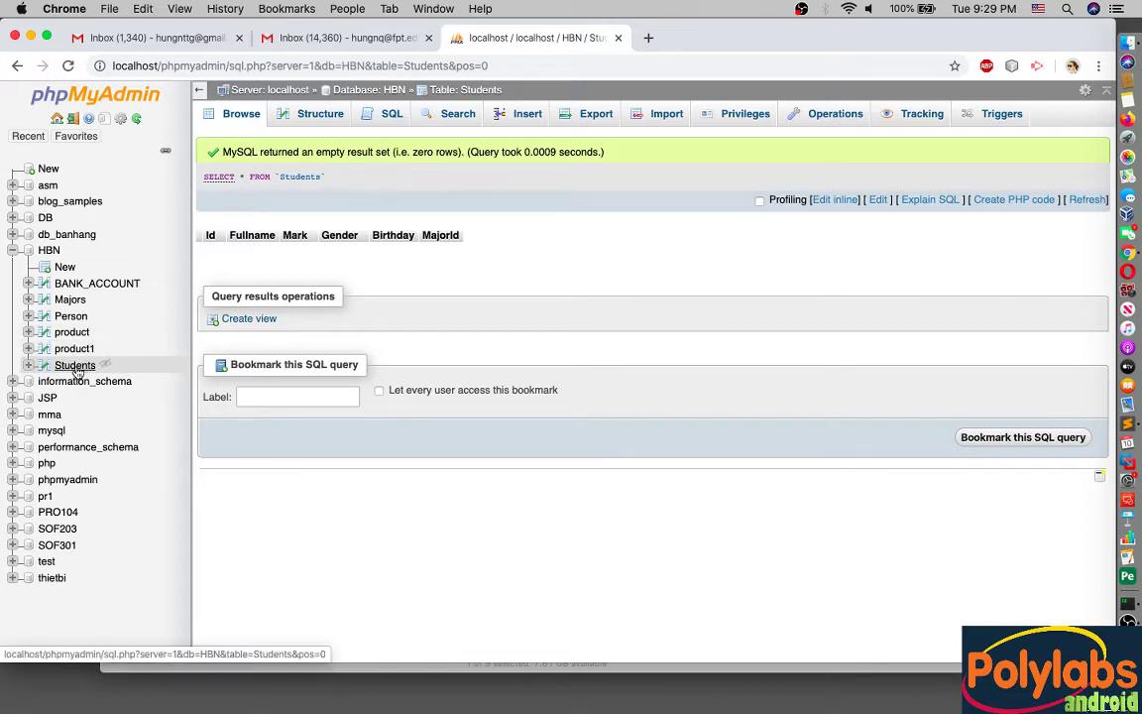
{"action": "left_click", "coordinate": [71, 301]}
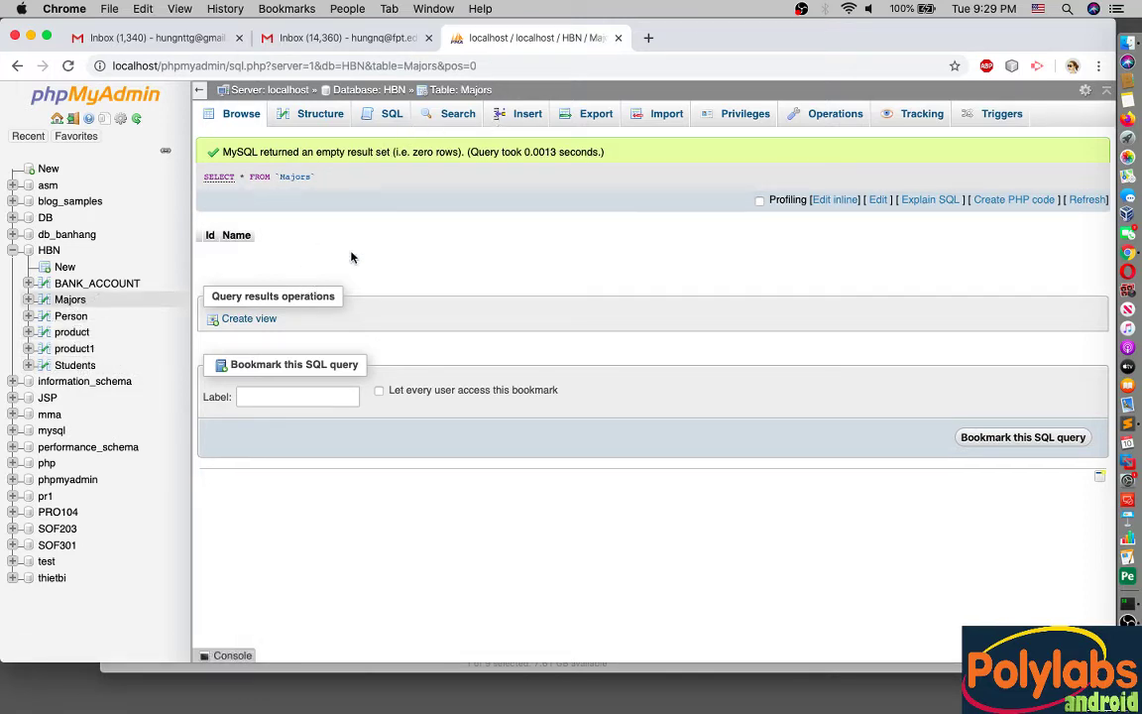
Step: Insert a Majors row with Id WEB and Name 'Thiet ke web'
{"action": "left_click", "coordinate": [523, 114]}
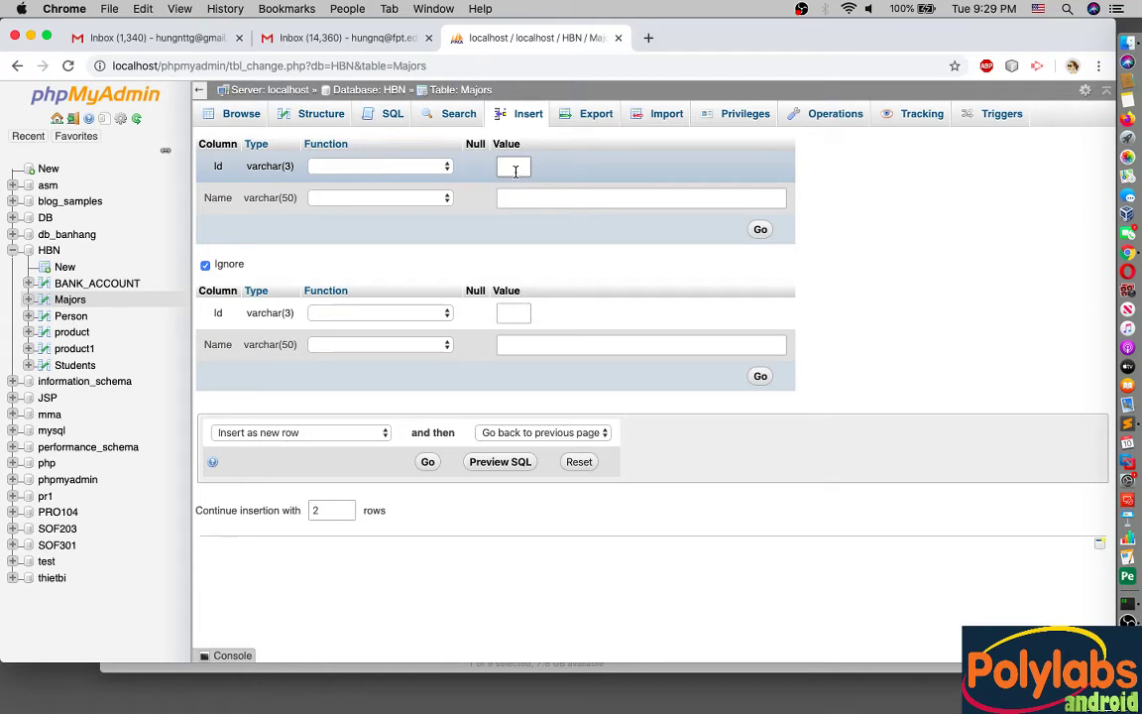
{"action": "type", "text": "WEB"}
{"action": "left_click", "coordinate": [550, 195]}
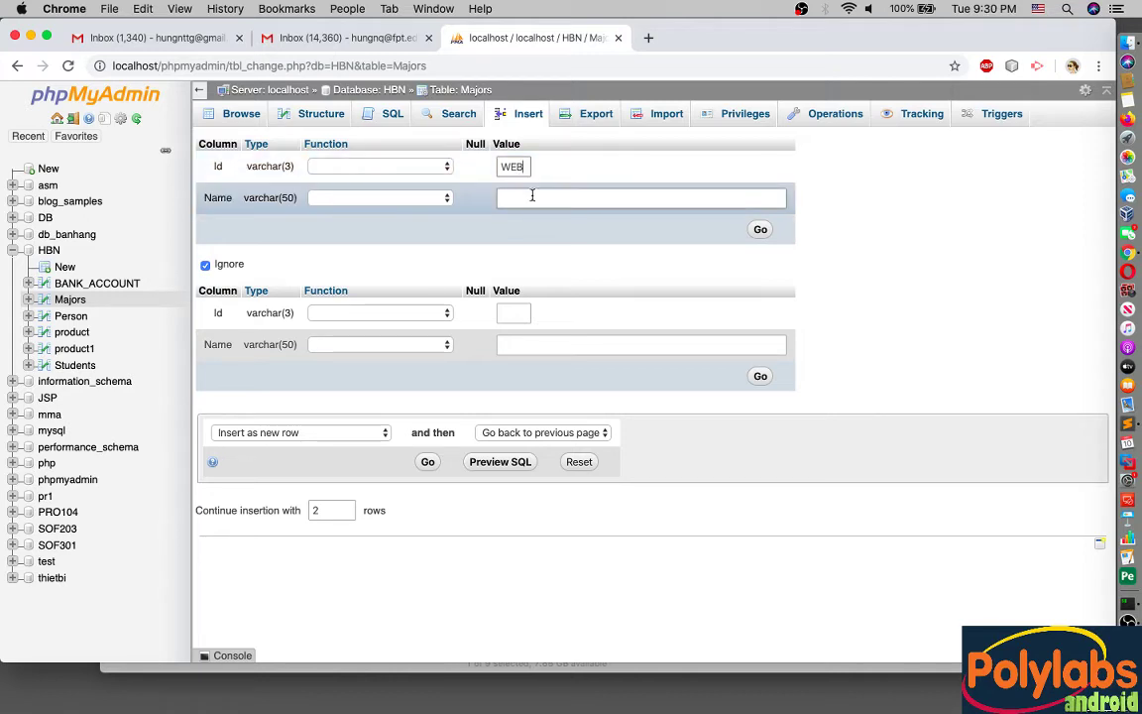
{"action": "type", "text": "Thiet ke w"}
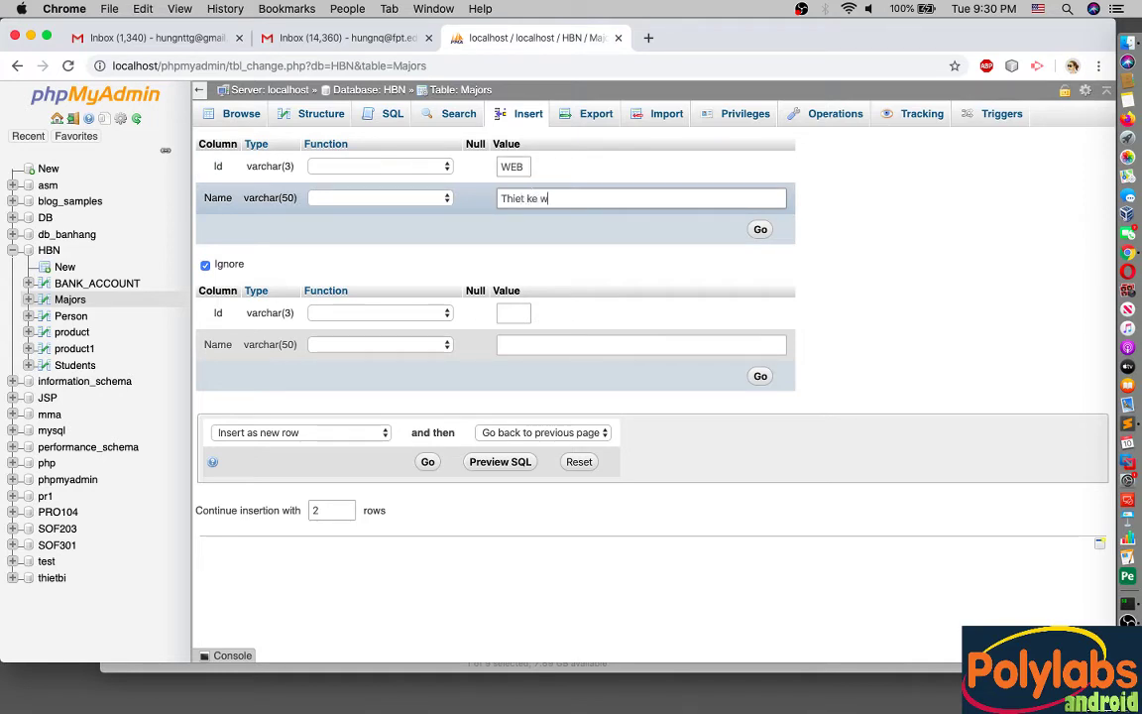
{"action": "type", "text": "eb"}
{"action": "left_click", "coordinate": [760, 229]}
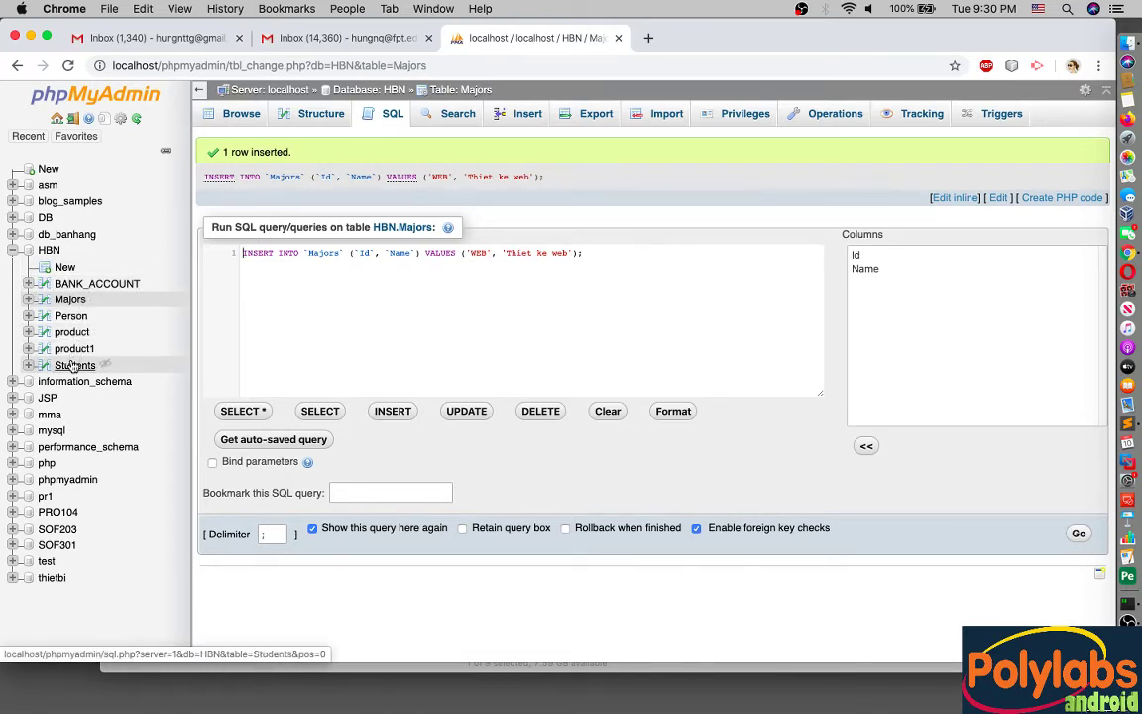
Step: Insert a second Majors row with Id APP and Name 'Ung dung phan mem'
{"action": "left_click", "coordinate": [69, 299]}
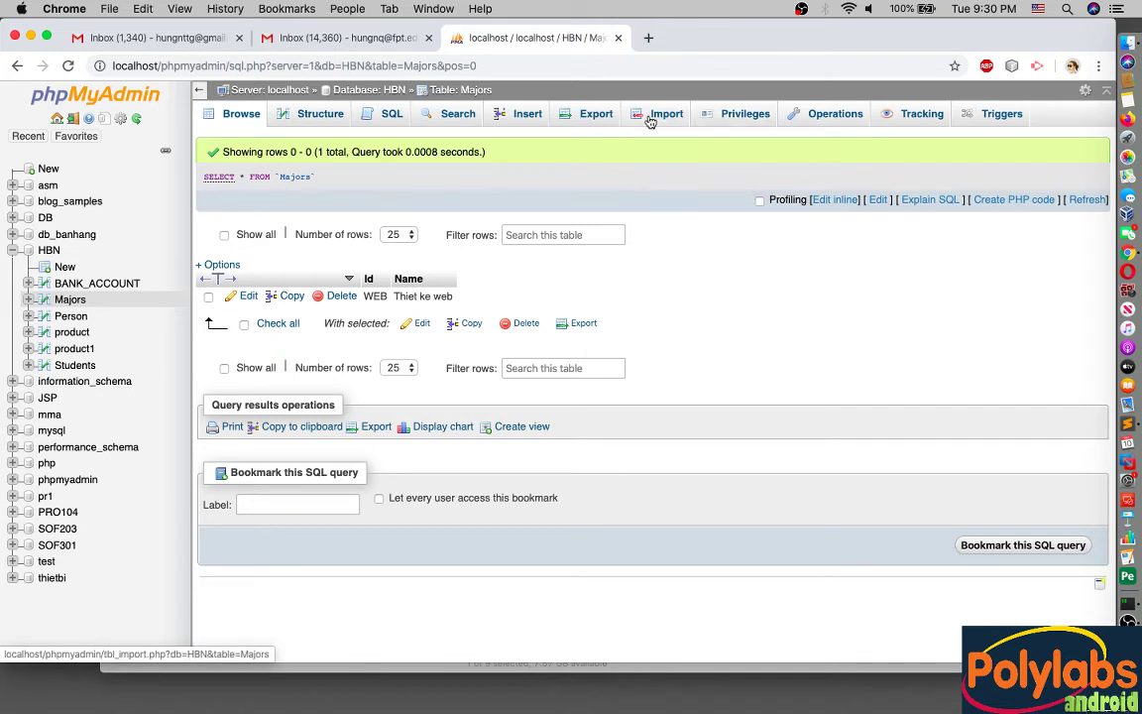
{"action": "left_click", "coordinate": [523, 118]}
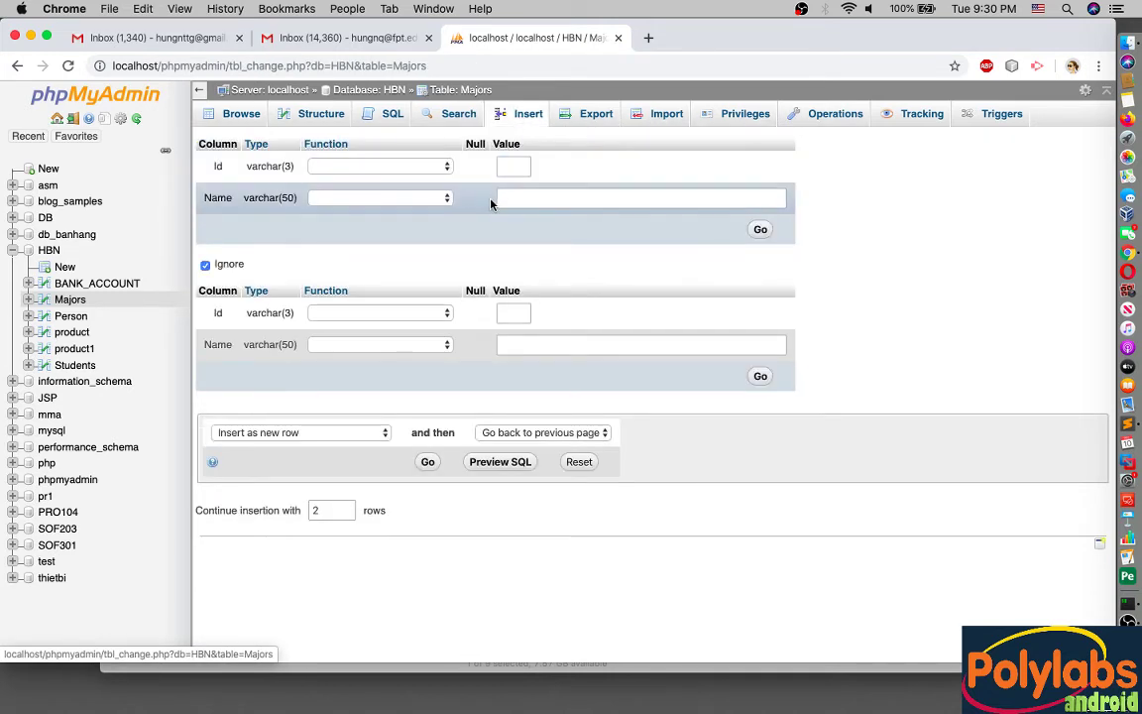
{"action": "left_click", "coordinate": [504, 166]}
{"action": "type", "text": "AP"}
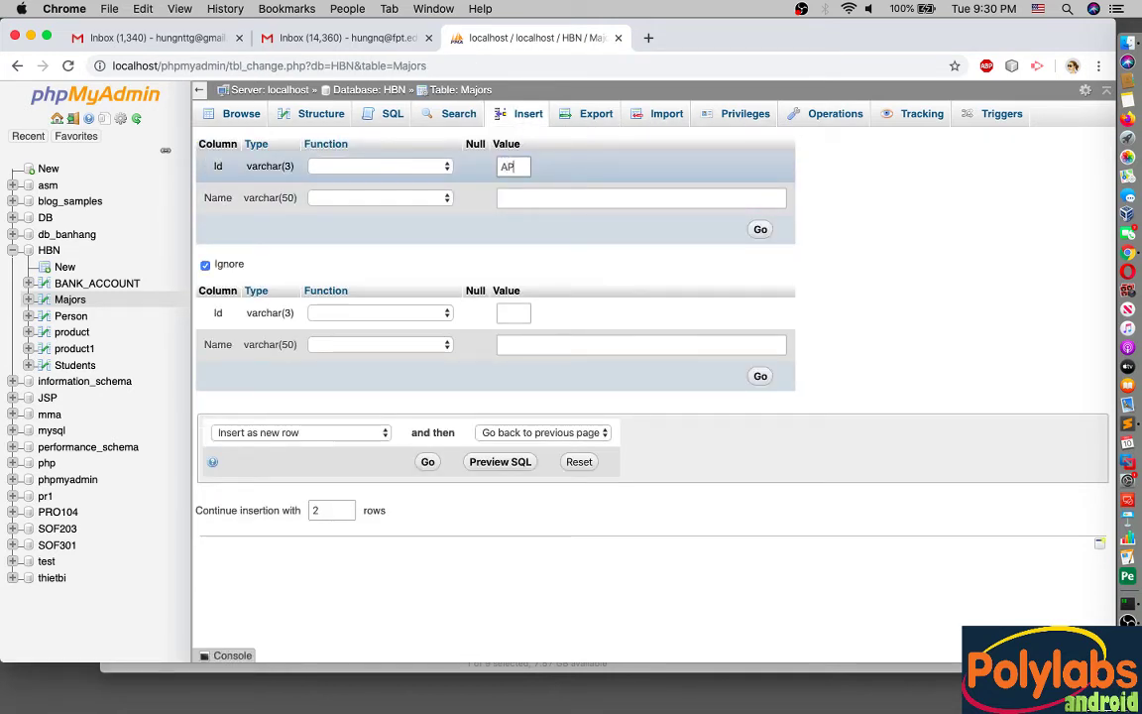
{"action": "type", "text": "P"}
{"action": "left_click", "coordinate": [514, 198]}
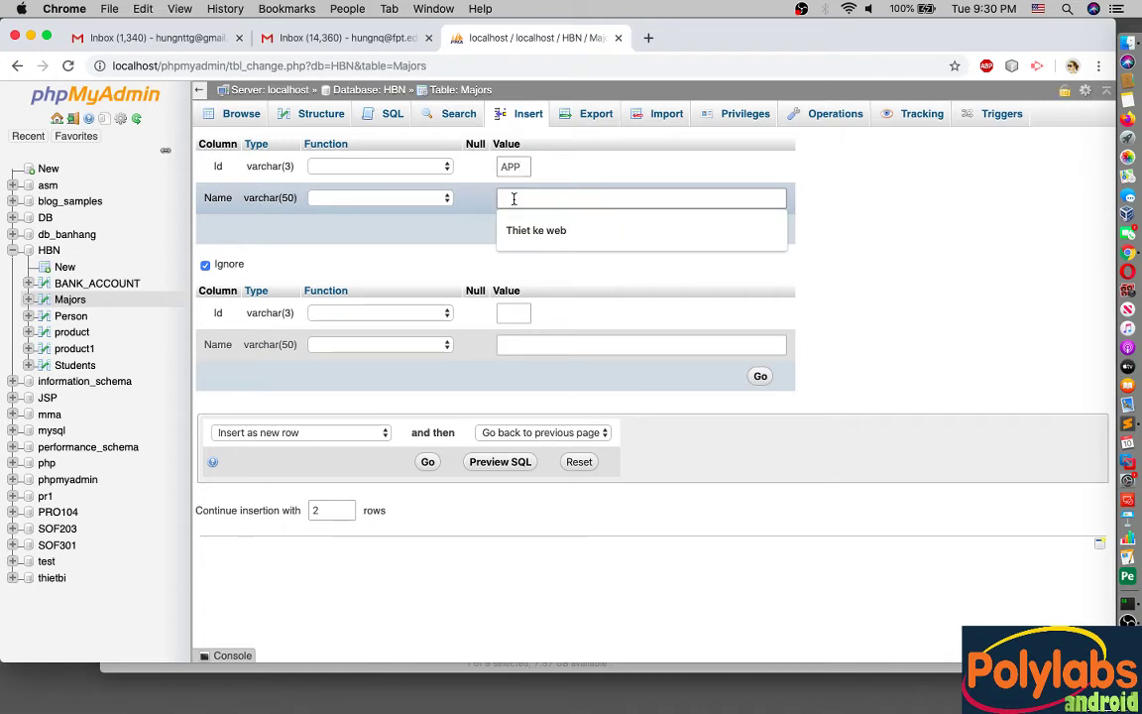
{"action": "type", "text": "Ung"}
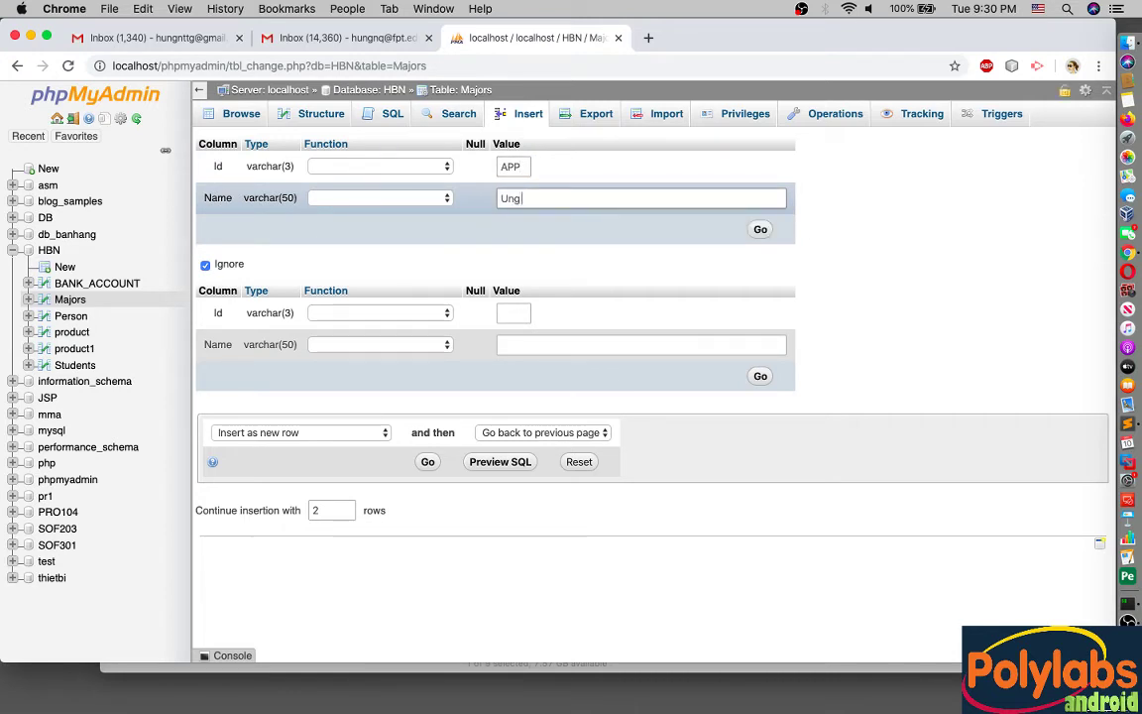
{"action": "type", "text": " dung phan mem"}
{"action": "left_click", "coordinate": [760, 229]}
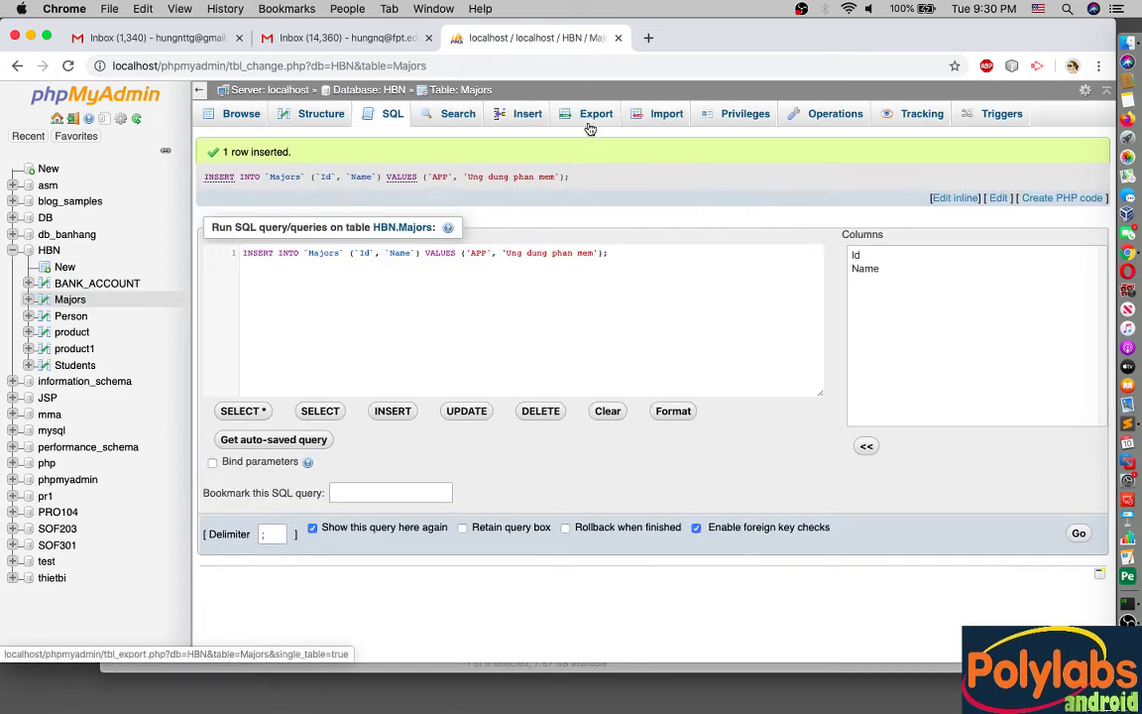
{"action": "left_click", "coordinate": [479, 252]}
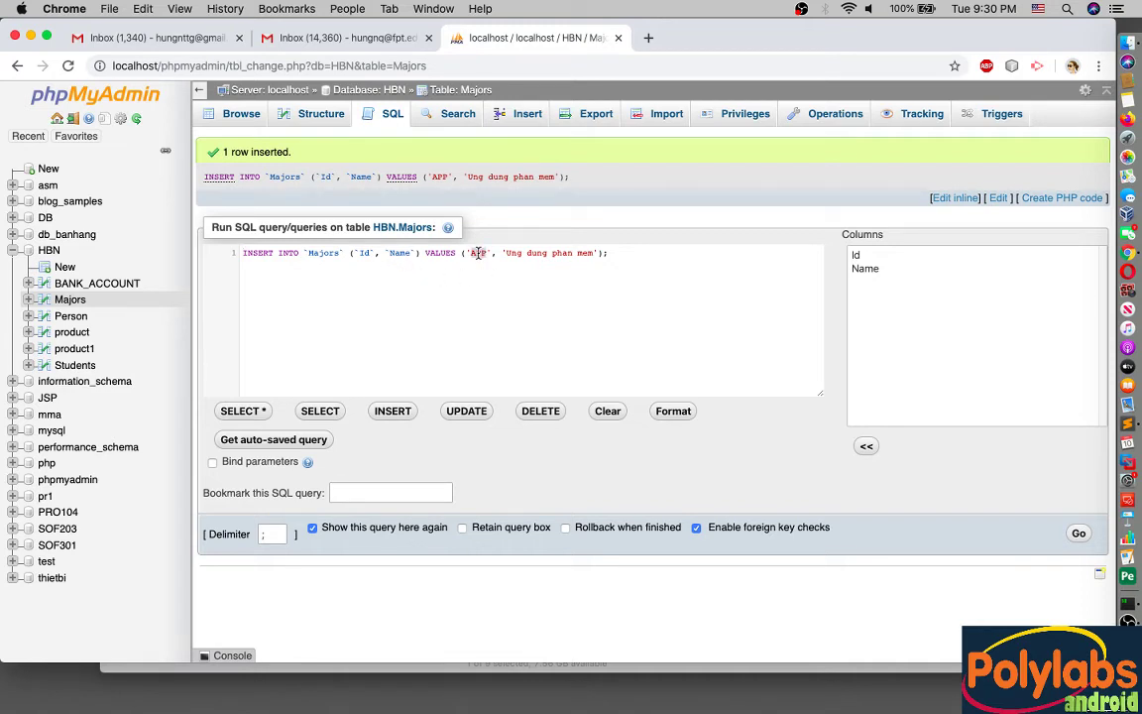
Step: Rerun the insert query with values 'MOB' and 'Lap trinh mobile', then browse Majors
{"action": "type", "text": "Mob"}
{"action": "key", "text": "BackSpace"}
{"action": "key", "text": "BackSpace"}
{"action": "type", "text": "OB"}
{"action": "left_click_drag", "start_coordinate": [592, 253], "coordinate": [509, 253]}
{"action": "type", "text": "La"}
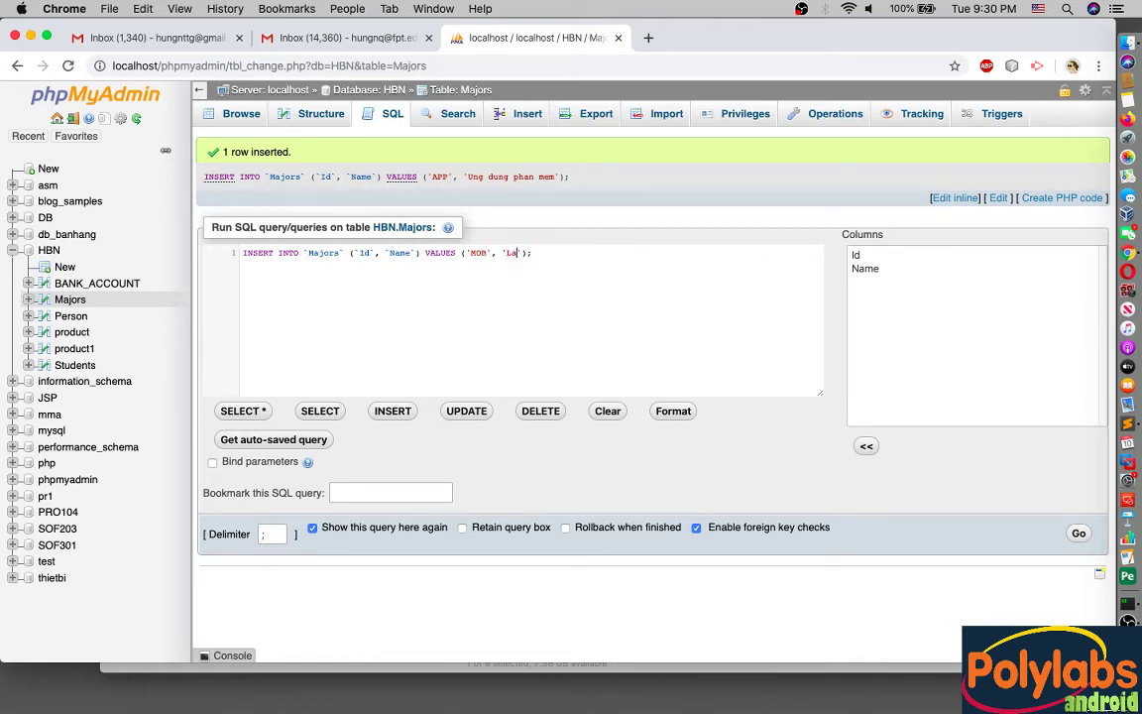
{"action": "type", "text": "p trinh mobile"}
{"action": "left_click", "coordinate": [1079, 533]}
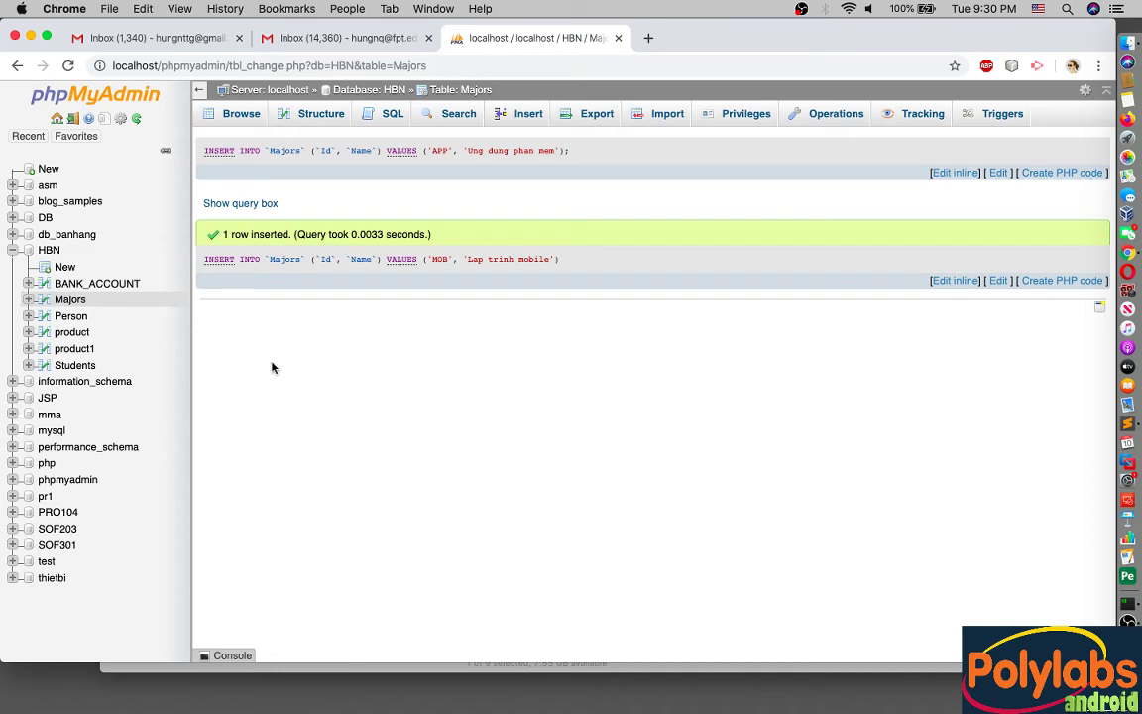
{"action": "left_click", "coordinate": [70, 299]}
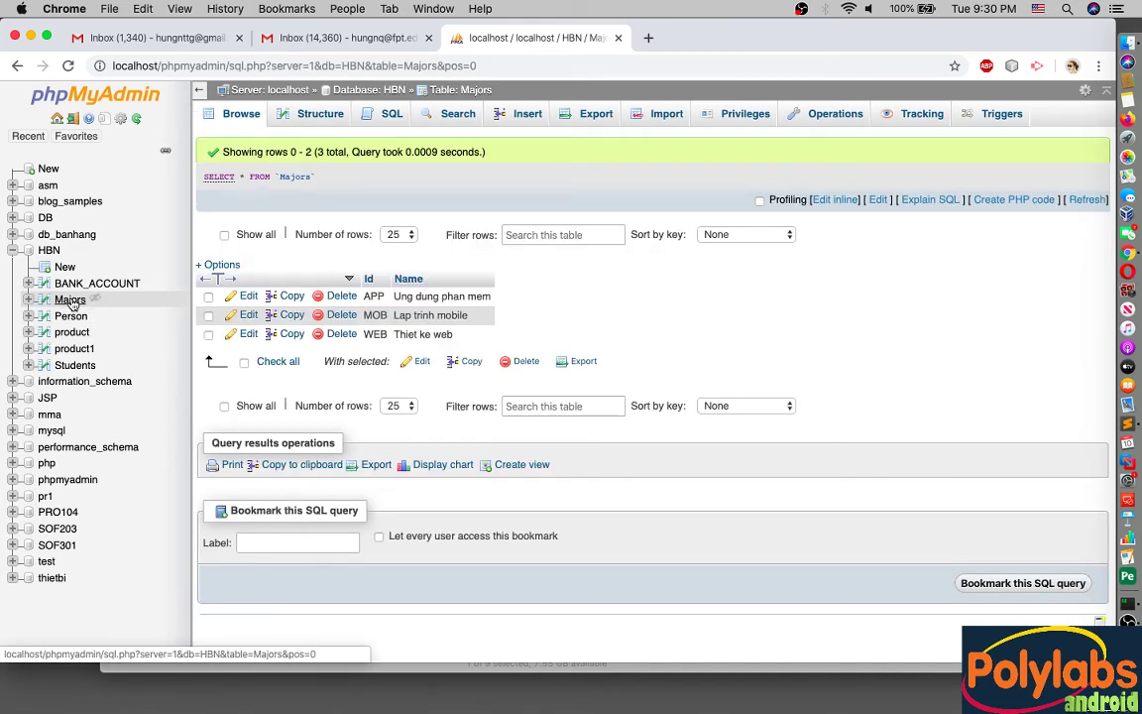
Step: Start a new Students row with Id 1, the student's full name, mark 9.2 and gender 0
{"action": "left_click", "coordinate": [75, 365]}
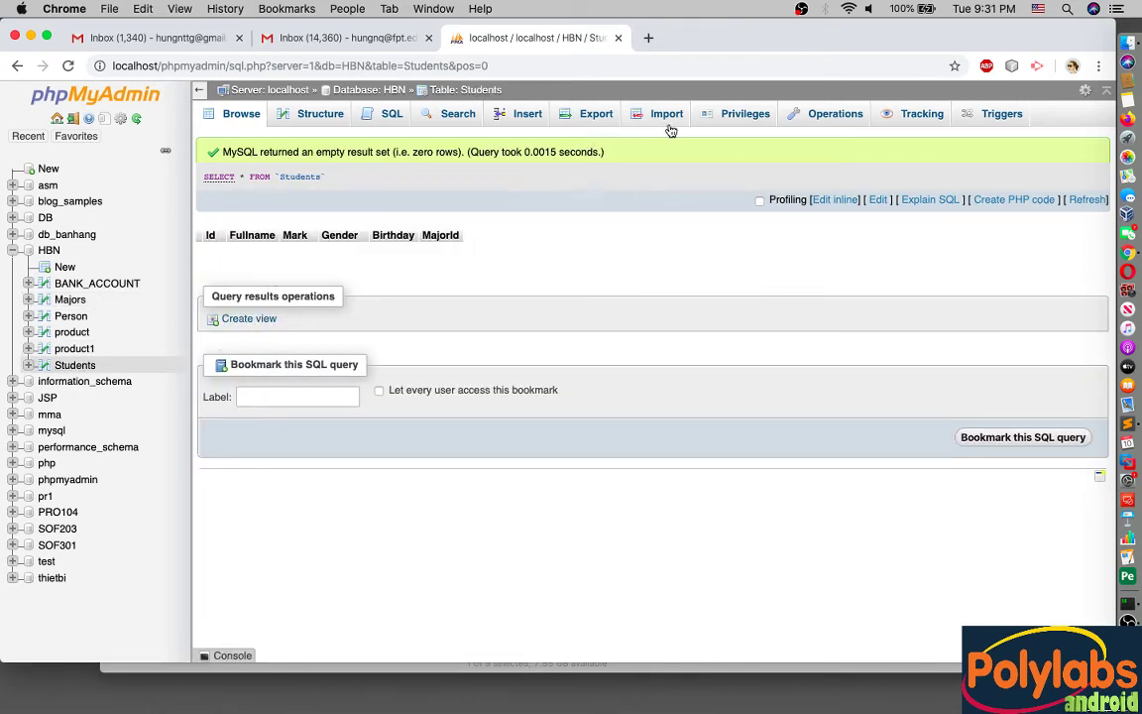
{"action": "left_click", "coordinate": [523, 118]}
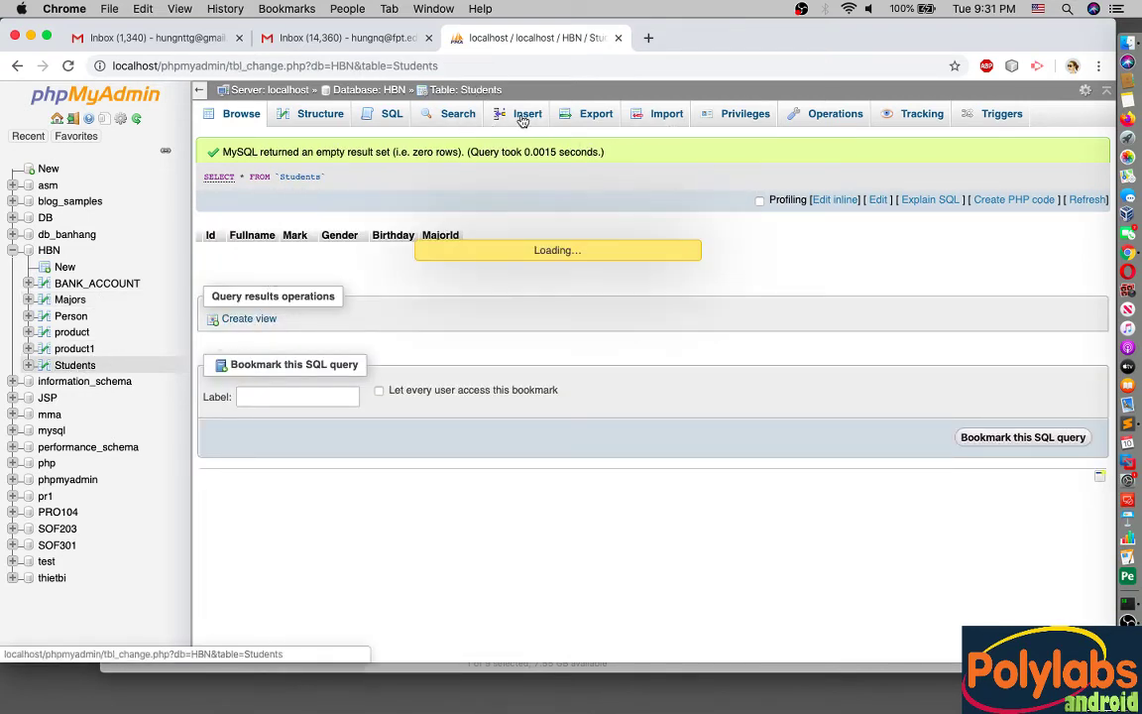
{"action": "left_click", "coordinate": [536, 168]}
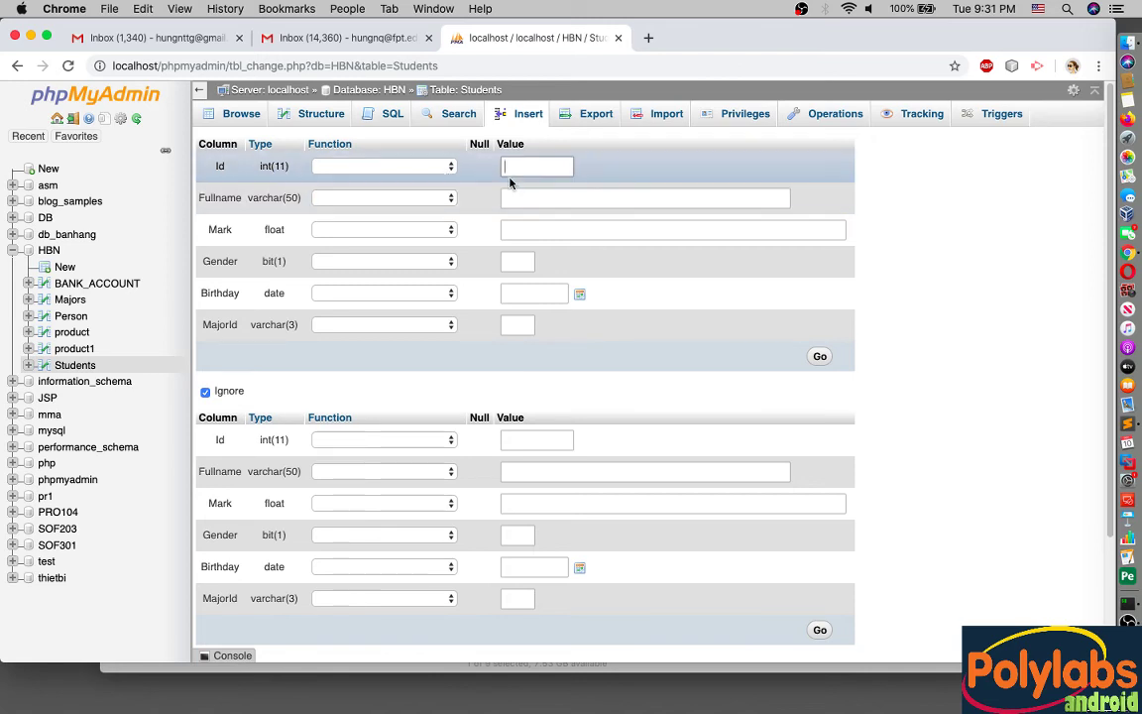
{"action": "type", "text": "1"}
{"action": "left_click", "coordinate": [536, 197]}
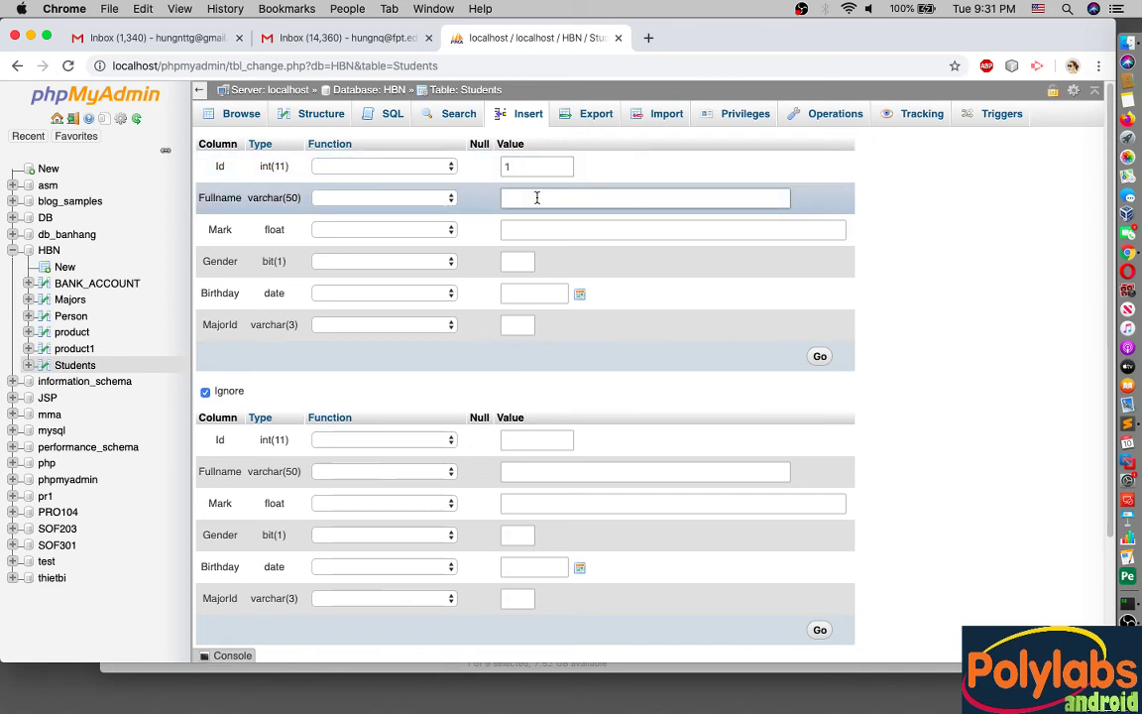
{"action": "type", "text": "Nguyen Van A"}
{"action": "left_click", "coordinate": [515, 229]}
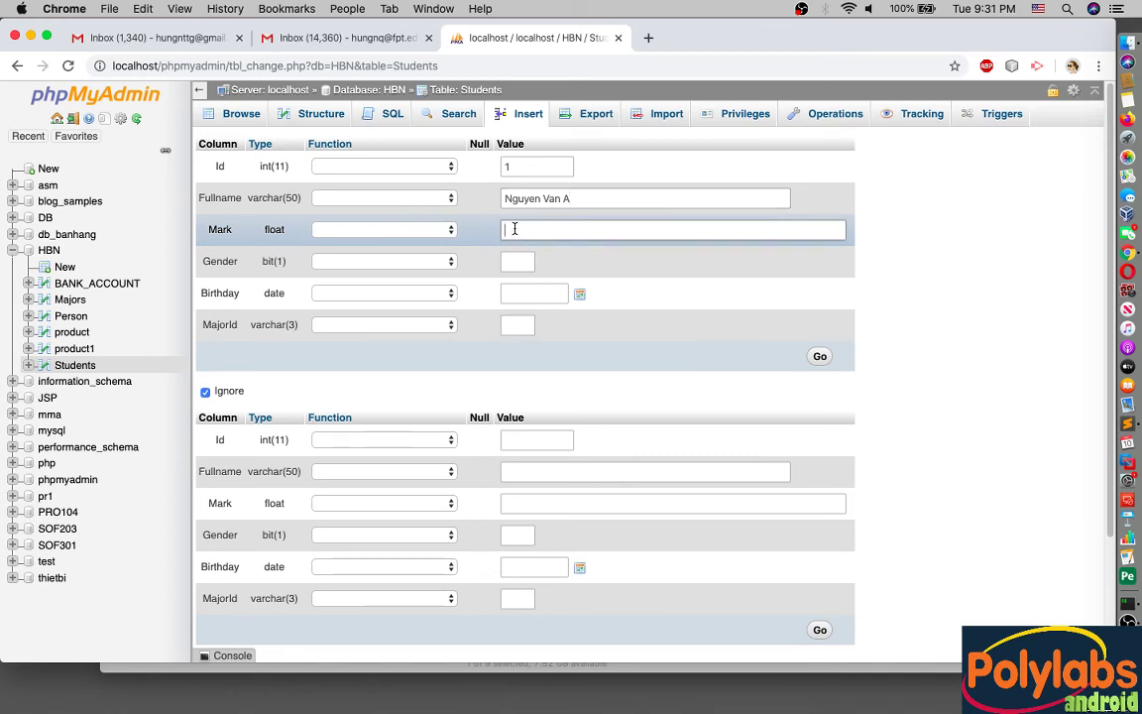
{"action": "type", "text": "9.2"}
{"action": "left_click", "coordinate": [514, 261]}
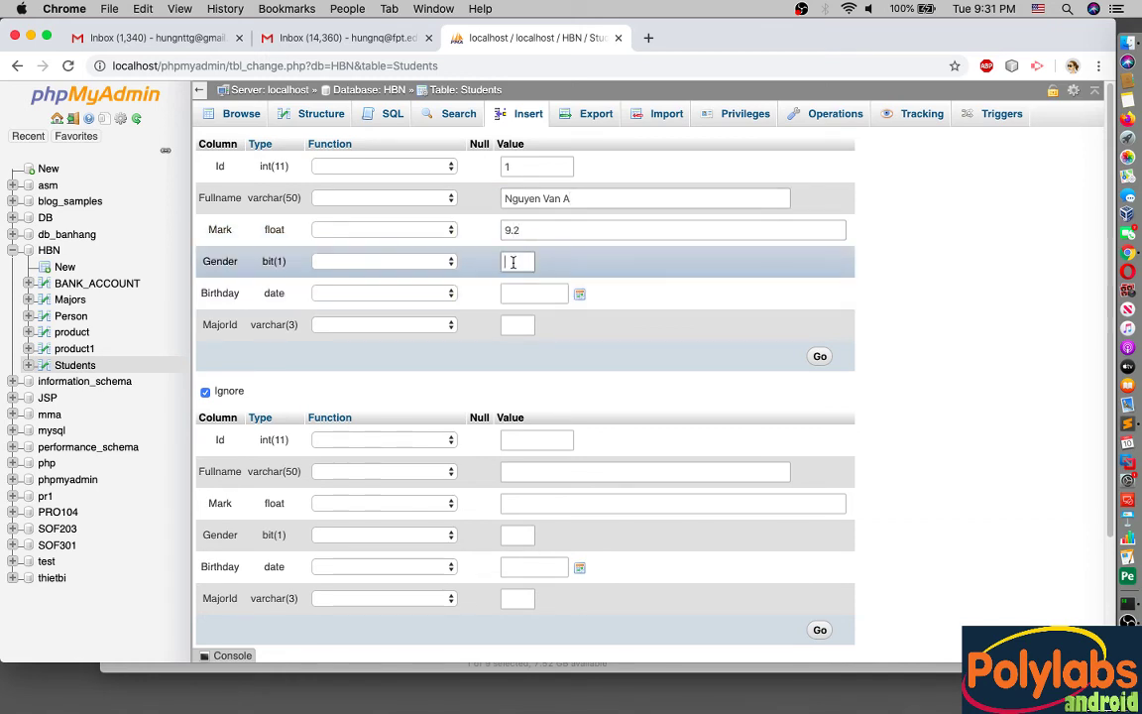
{"action": "type", "text": "0"}
Step: Set the birthday to 2019-08-11 and MajorId to WEB, then save the student
{"action": "left_click", "coordinate": [579, 295]}
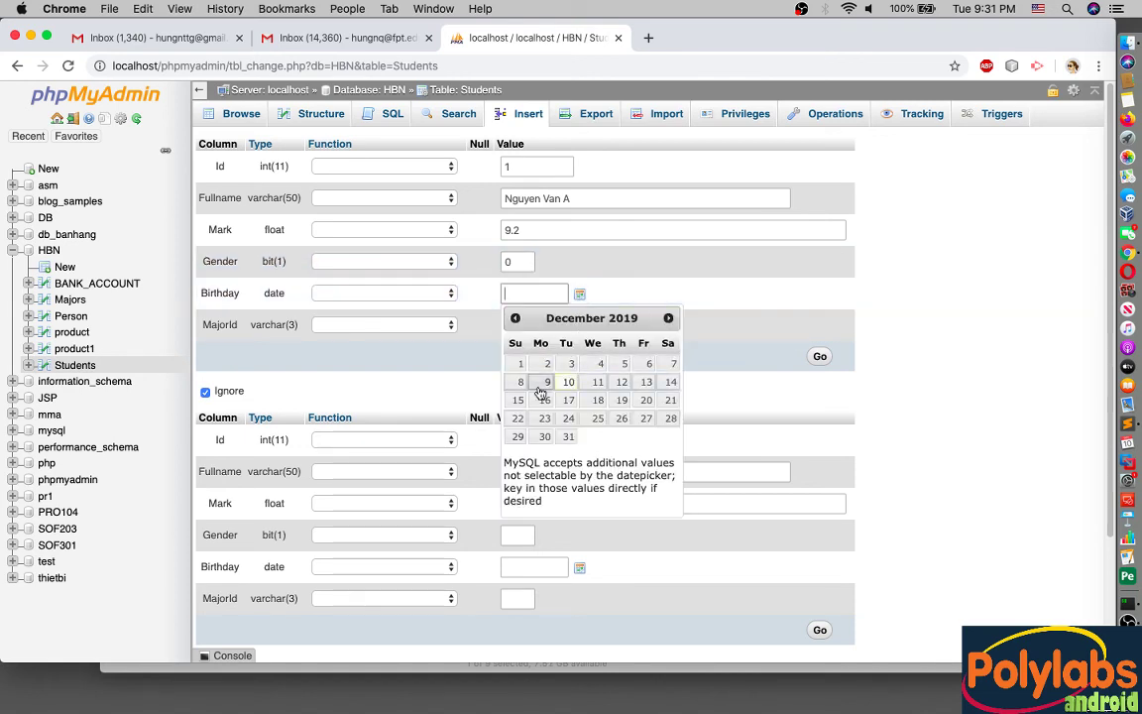
{"action": "left_click", "coordinate": [514, 317]}
{"action": "left_click", "coordinate": [515, 317]}
{"action": "left_click", "coordinate": [515, 317]}
{"action": "left_click", "coordinate": [514, 317]}
{"action": "left_click", "coordinate": [517, 399]}
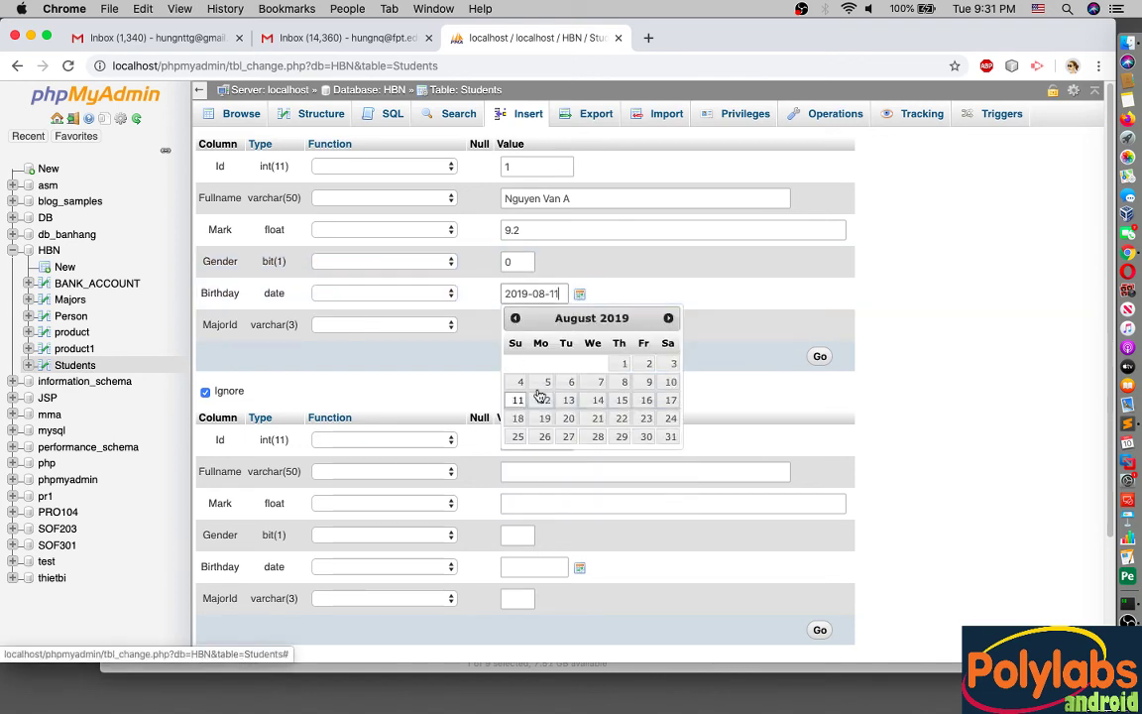
{"action": "left_click", "coordinate": [522, 323]}
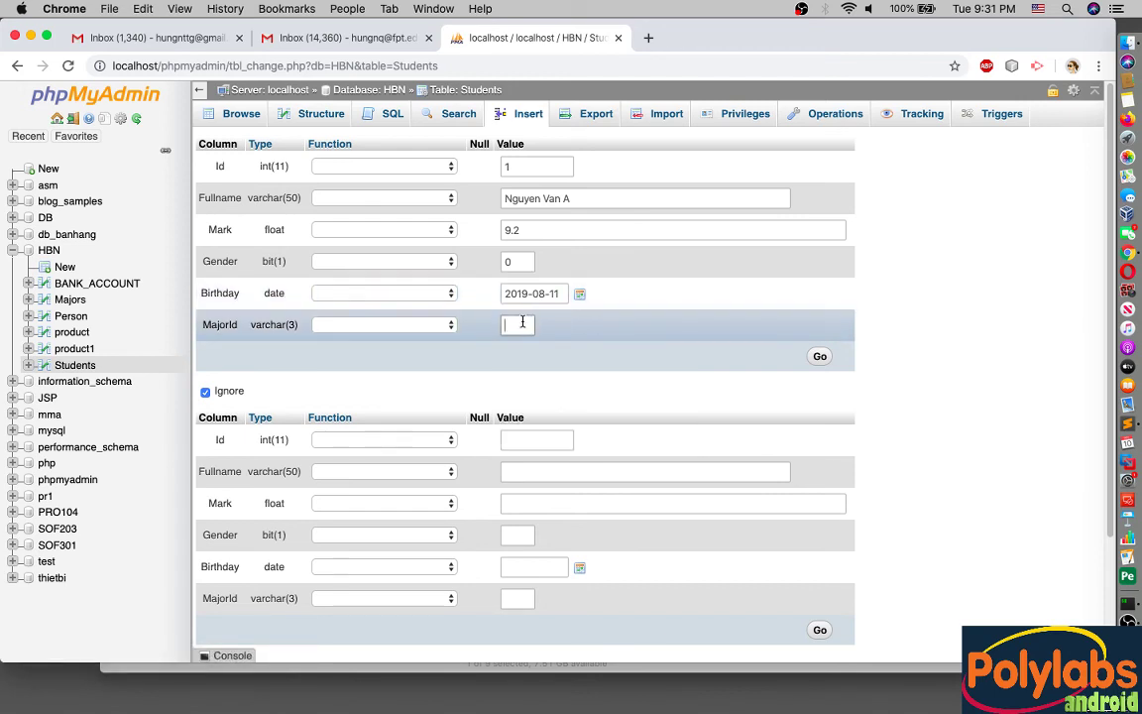
{"action": "type", "text": "WBV"}
{"action": "type", "text": "B"}
{"action": "left_click", "coordinate": [818, 356]}
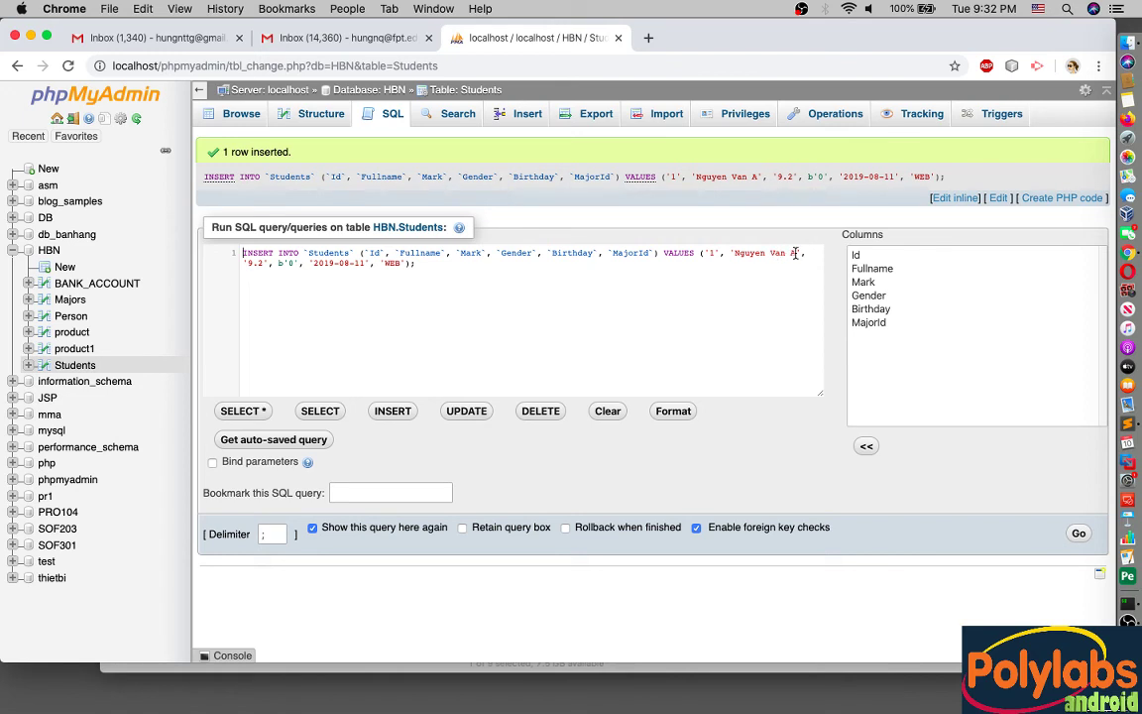
Step: Edit the INSERT query with the second student's name and birthday 2019-09-12, then run it
{"action": "left_click_drag", "start_coordinate": [796, 254], "coordinate": [738, 254]}
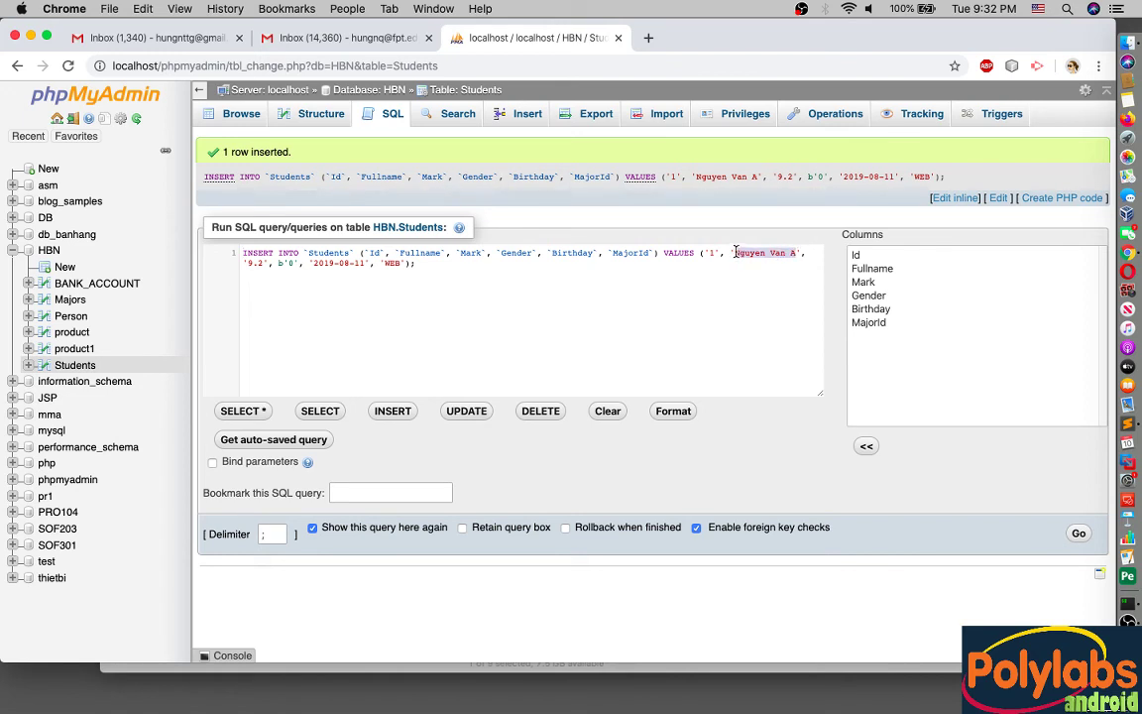
{"action": "type", "text": "Tran B"}
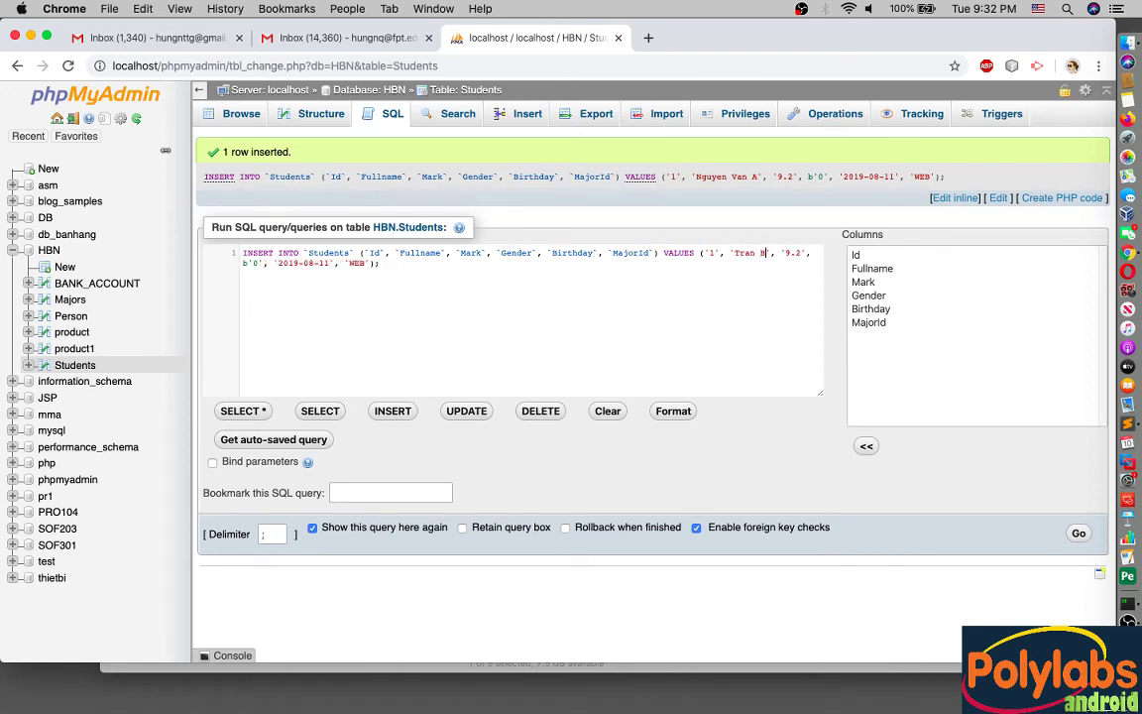
{"action": "key", "text": "BackSpace"}
{"action": "type", "text": "Van"}
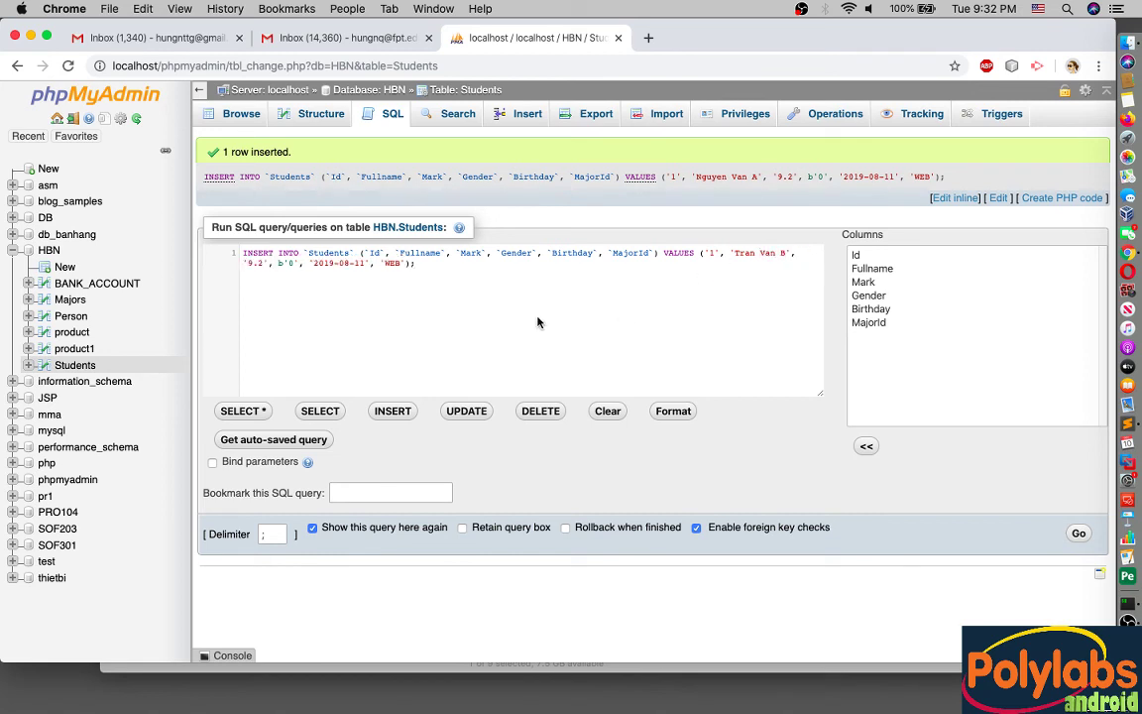
{"action": "left_click", "coordinate": [349, 262]}
{"action": "key", "text": "BackSpace"}
{"action": "type", "text": "9"}
{"action": "key", "text": "BackSpace"}
{"action": "type", "text": "2"}
{"action": "left_click", "coordinate": [1075, 533]}
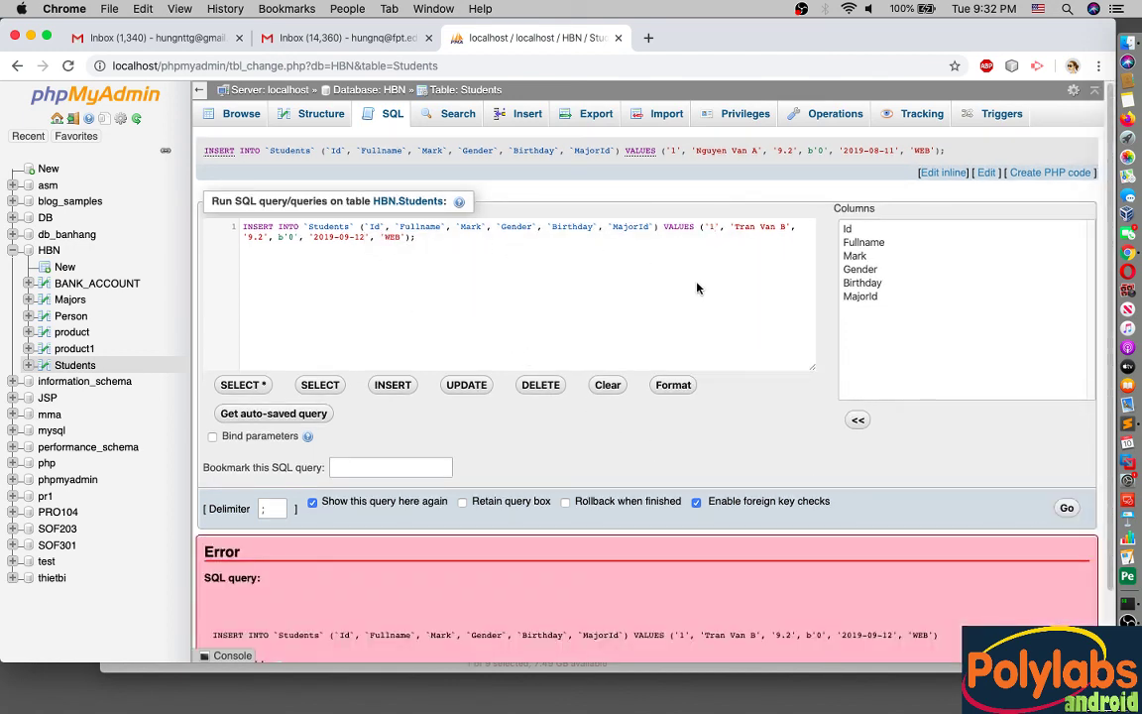
Step: Change the duplicate Id to 2 and rerun the insert
{"action": "left_click", "coordinate": [713, 227]}
{"action": "key", "text": "BackSpace"}
{"action": "type", "text": "2"}
{"action": "left_click", "coordinate": [1061, 507]}
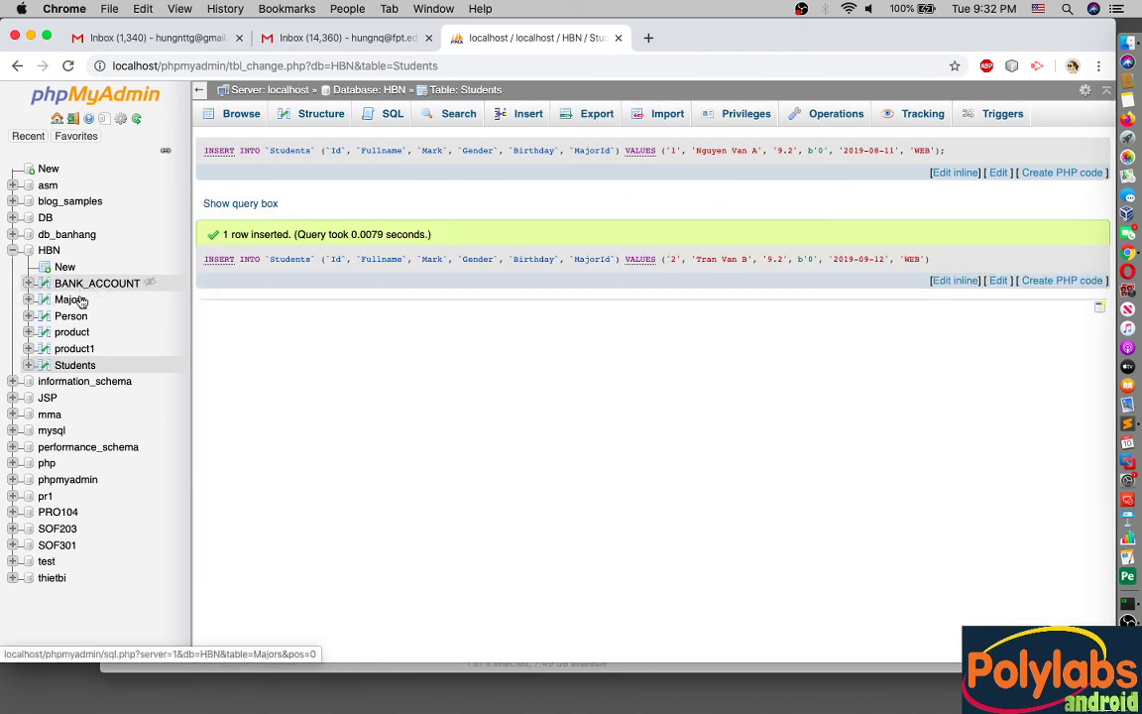
Step: Browse Students and Majors, select line 63 in Sublime Text, then switch to OBS
{"action": "left_click", "coordinate": [72, 365]}
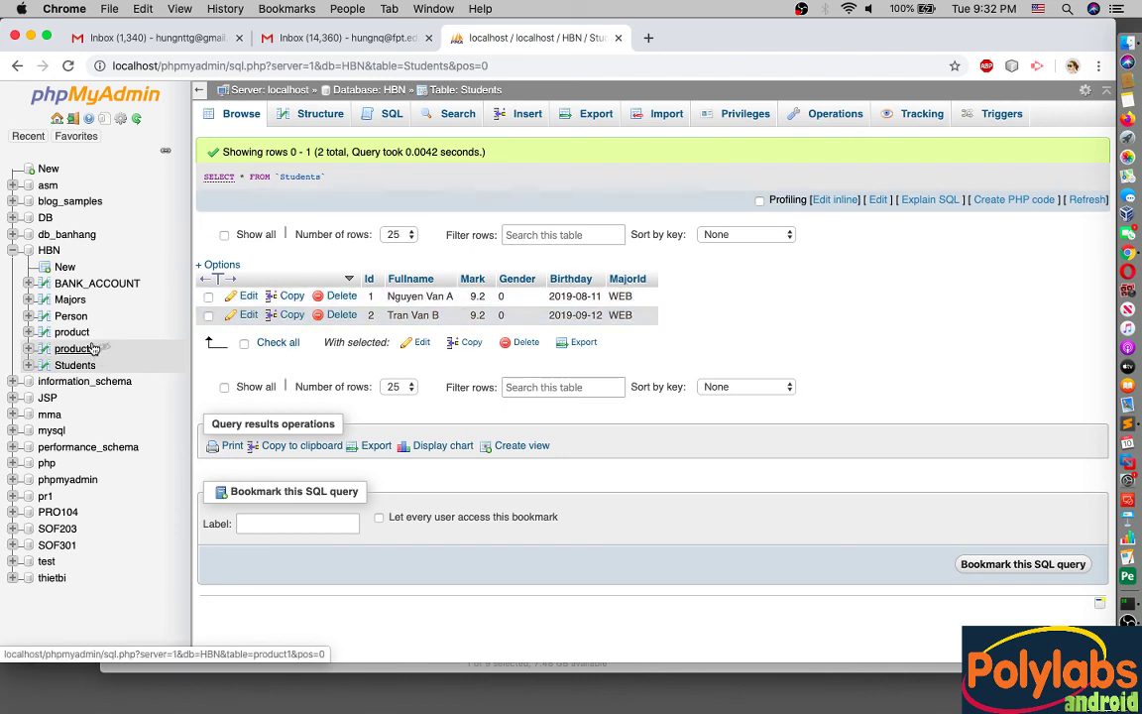
{"action": "left_click", "coordinate": [69, 299]}
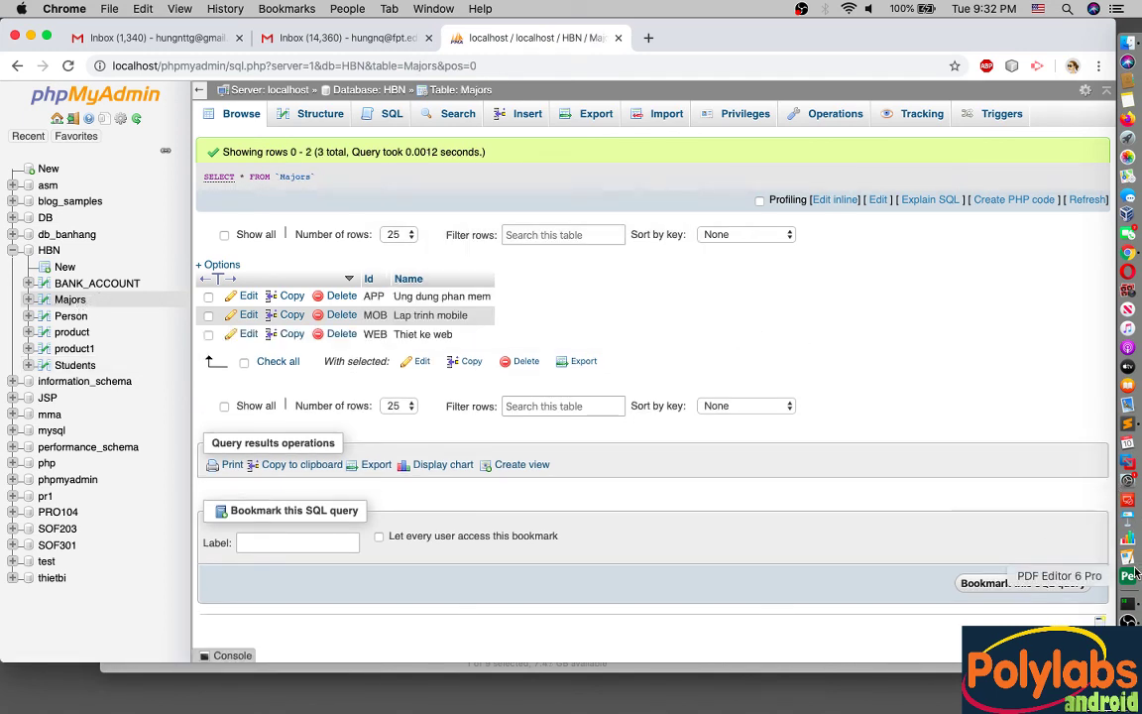
{"action": "left_click", "coordinate": [1127, 423]}
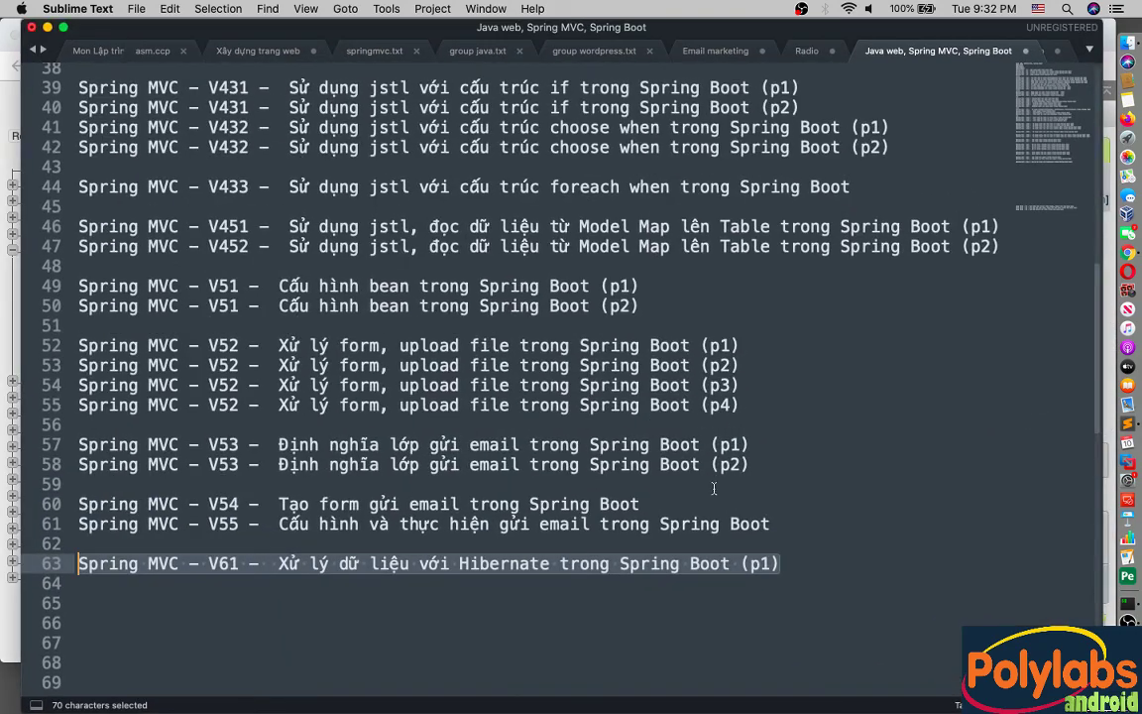
{"action": "double_click", "coordinate": [756, 563]}
{"action": "left_click_drag", "start_coordinate": [755, 563], "coordinate": [76, 563]}
{"action": "key", "text": "super+Tab"}
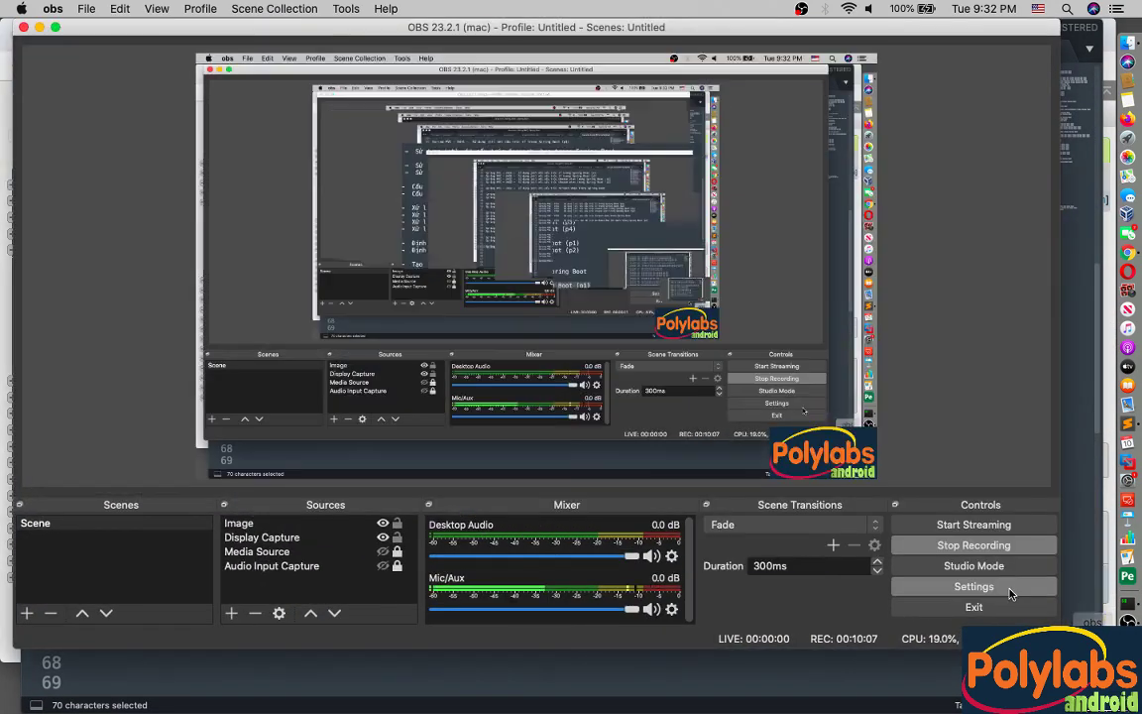